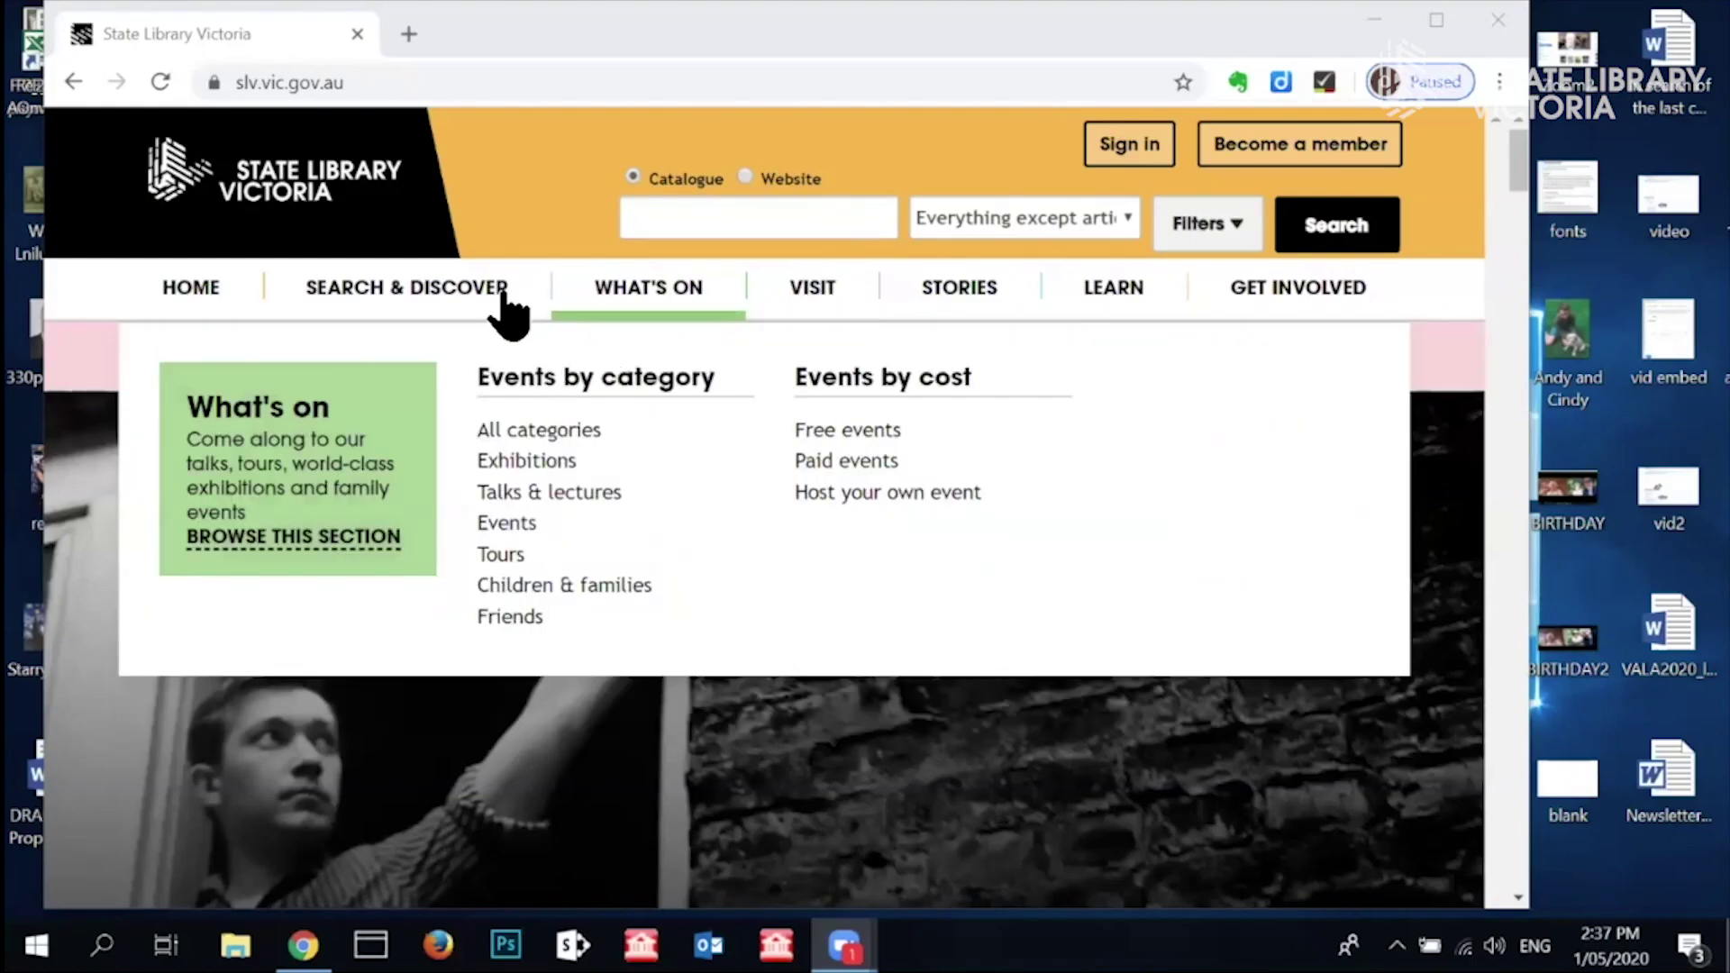
Step: Open the Curated Ebookshelf from the Search & Discover section and browse its selection of ebook titles
mouse_move(498, 302)
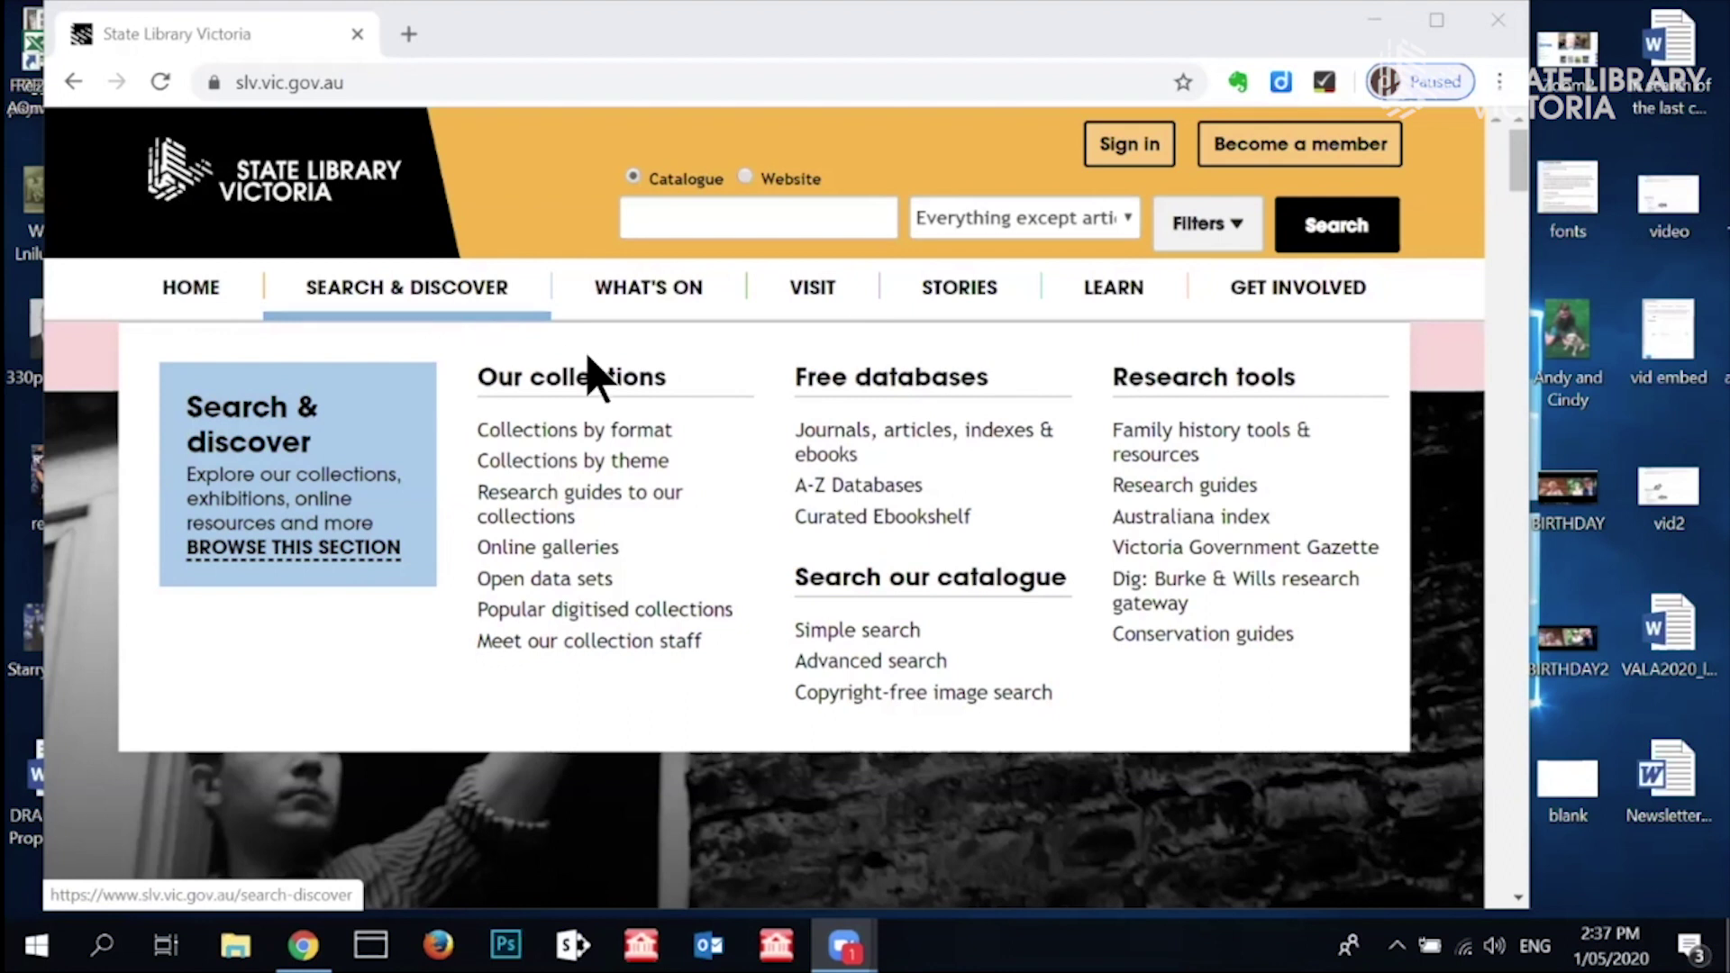
left_click(851, 521)
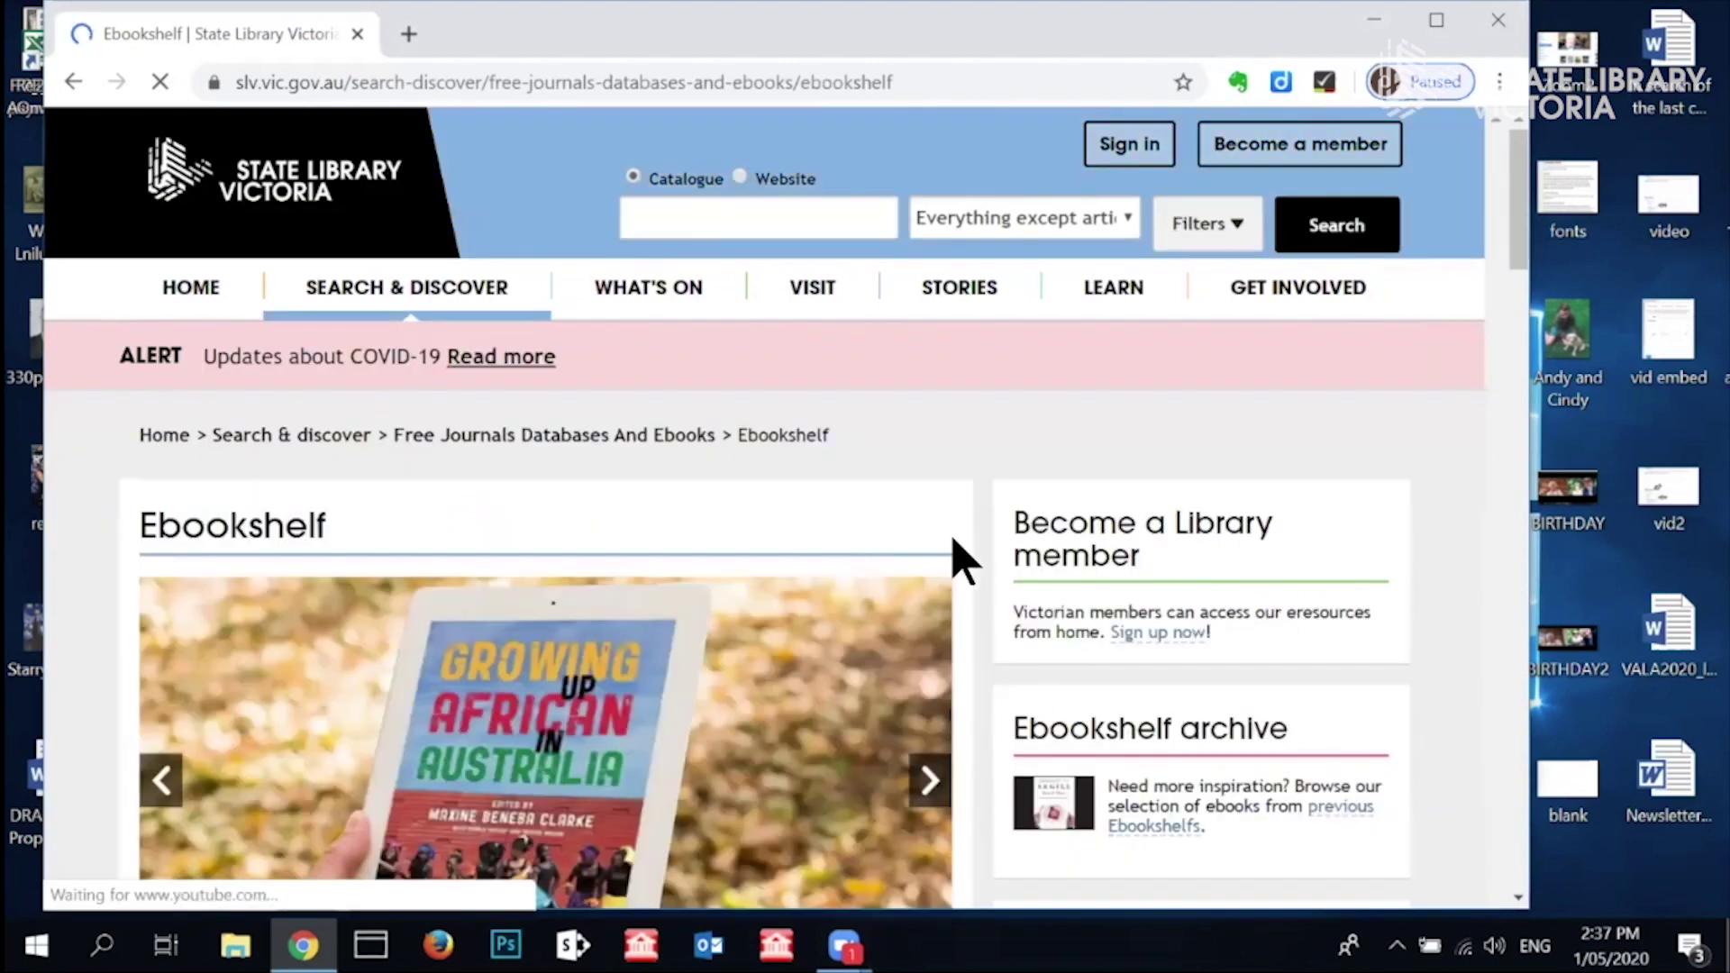
scroll(1177, 509, "down", 1)
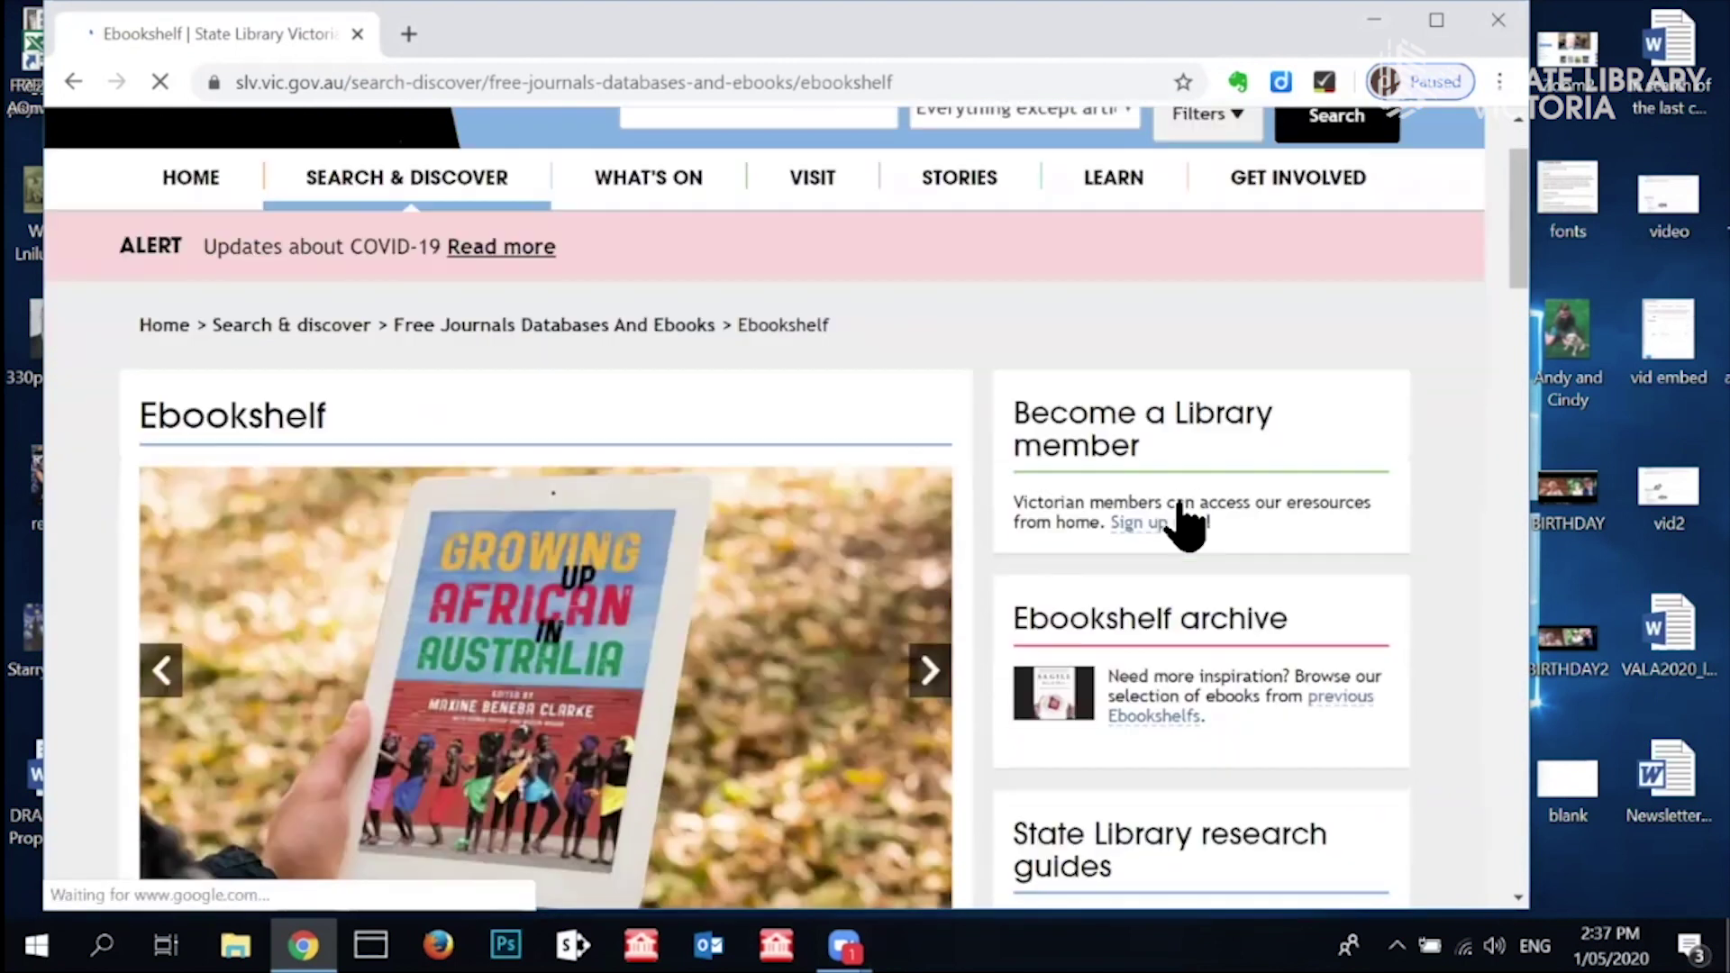
scroll(1178, 509, "down", 7)
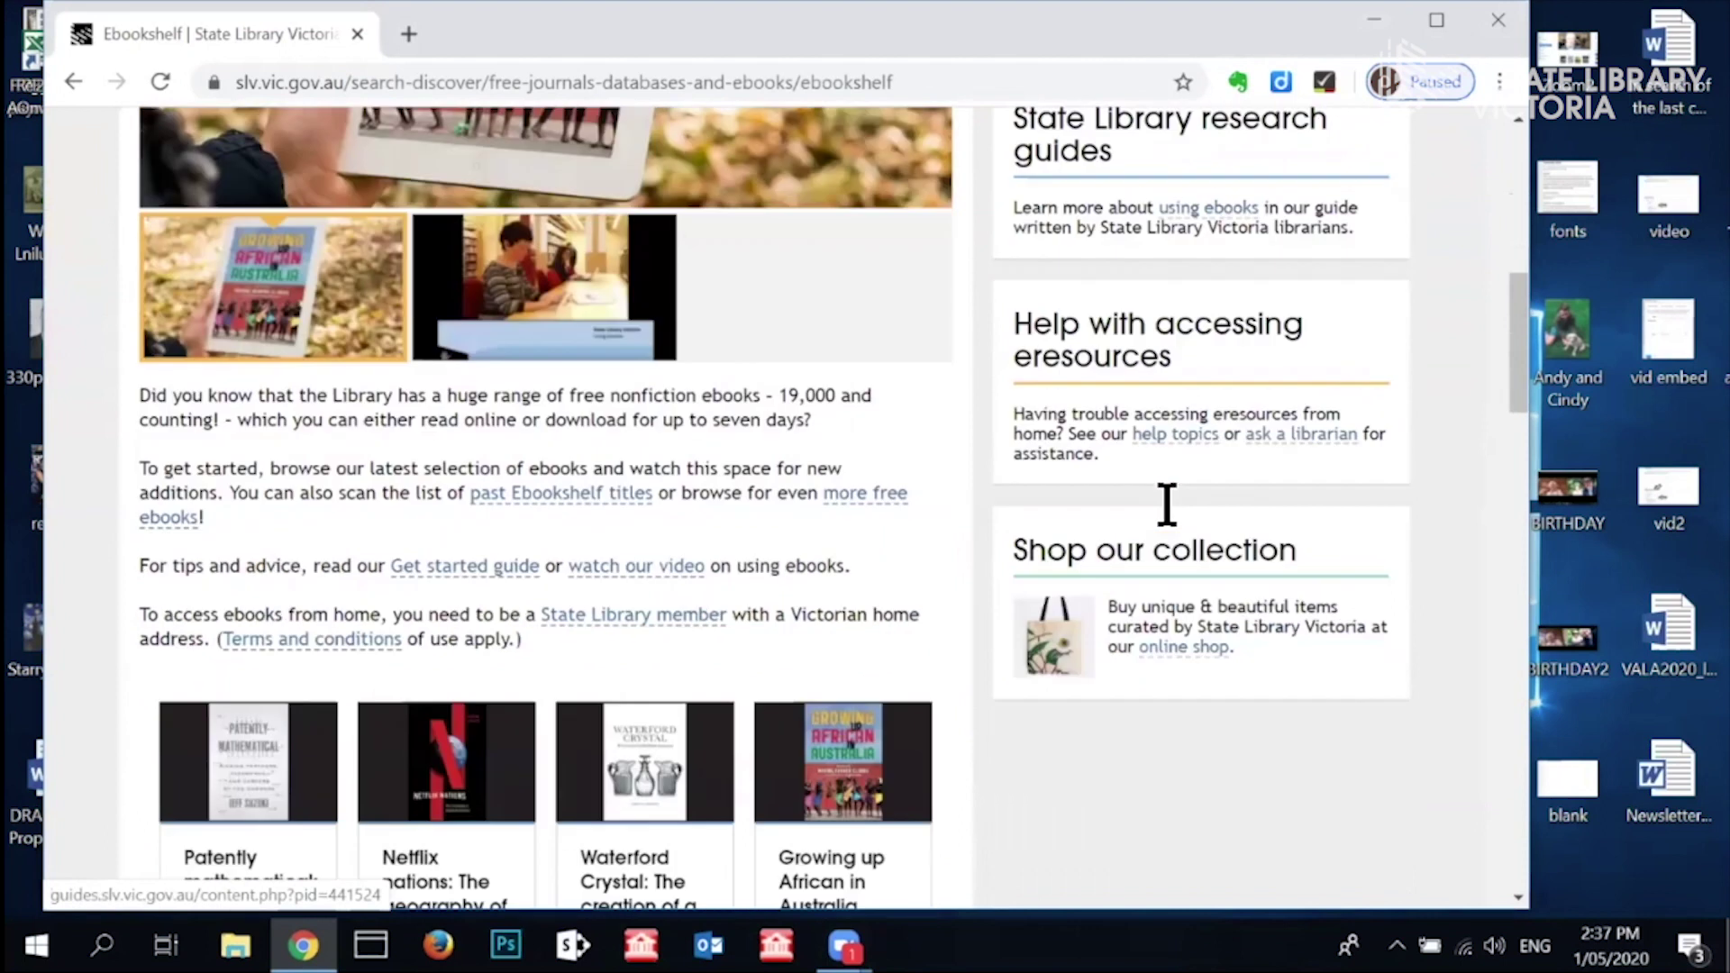
scroll(1167, 504, "down", 4)
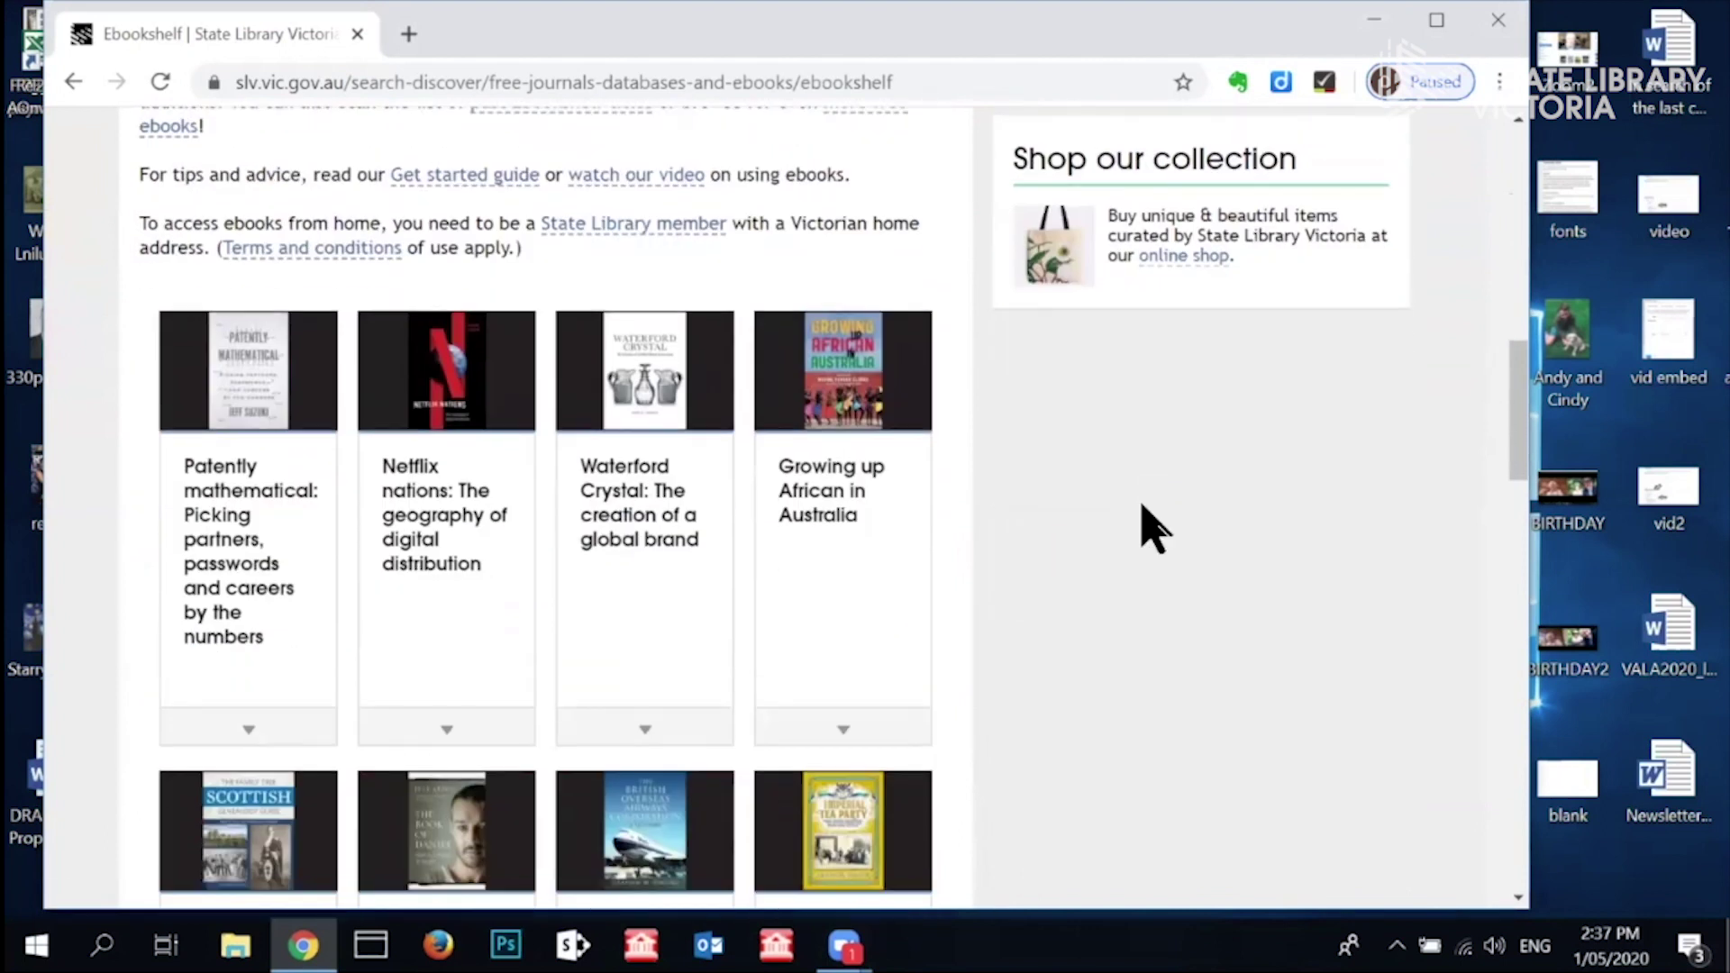
scroll(1142, 527, "down", 3)
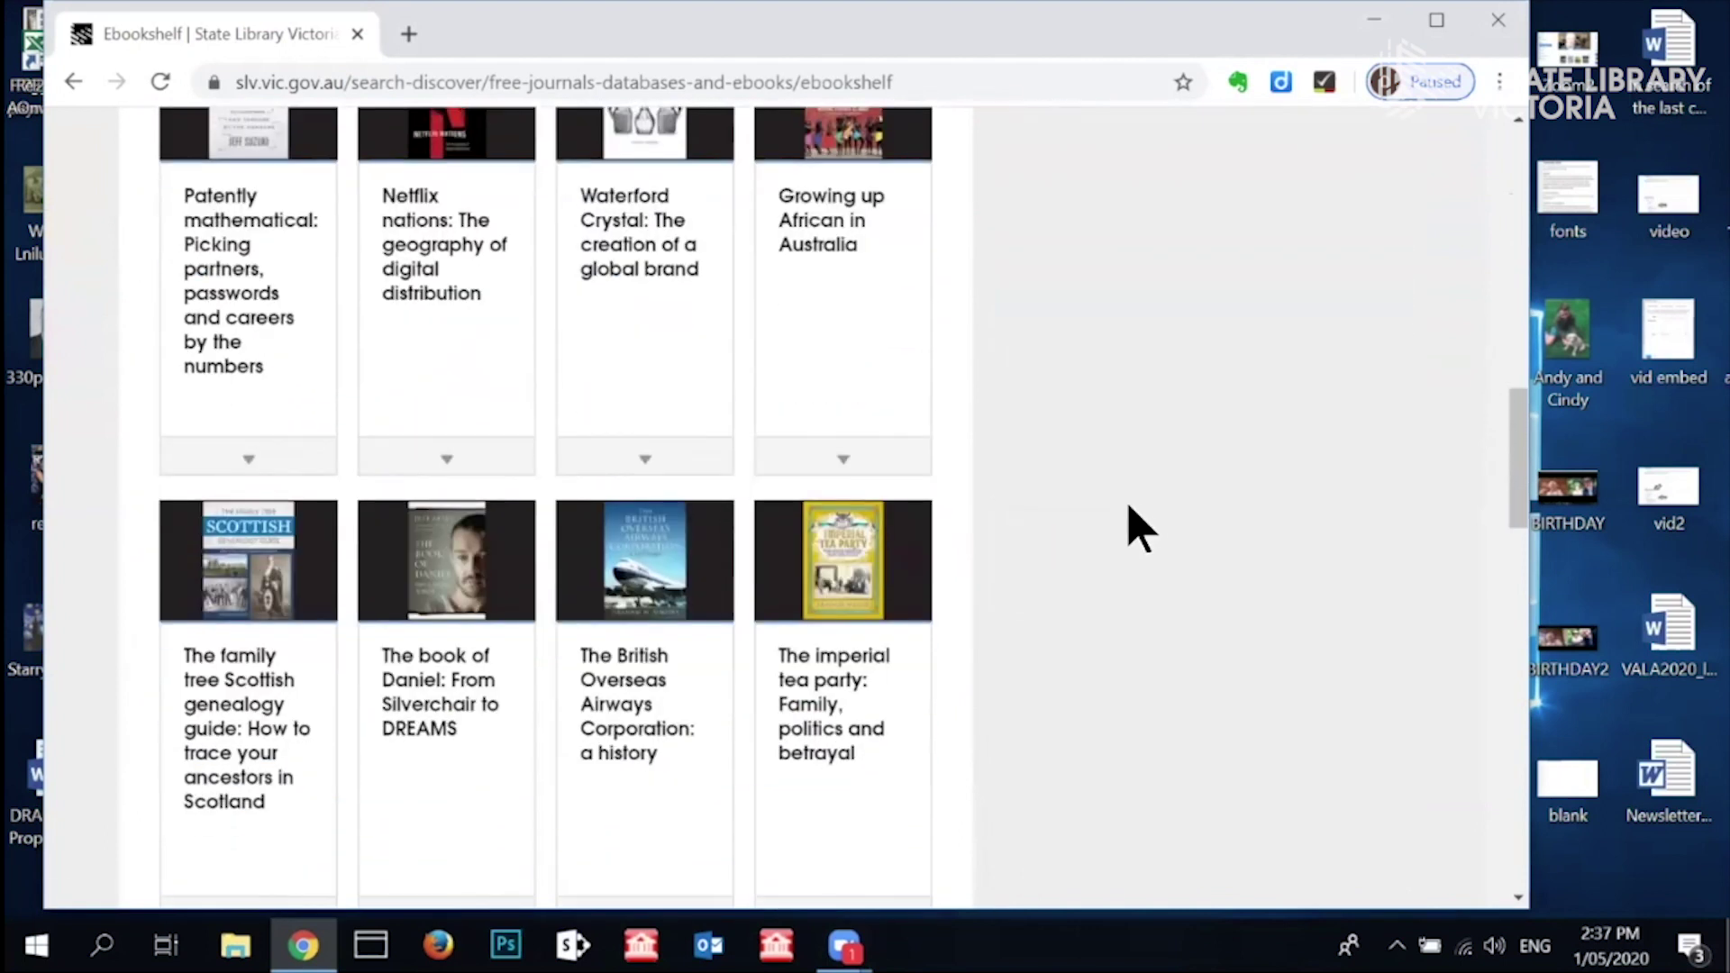
scroll(1123, 506, "down", 7)
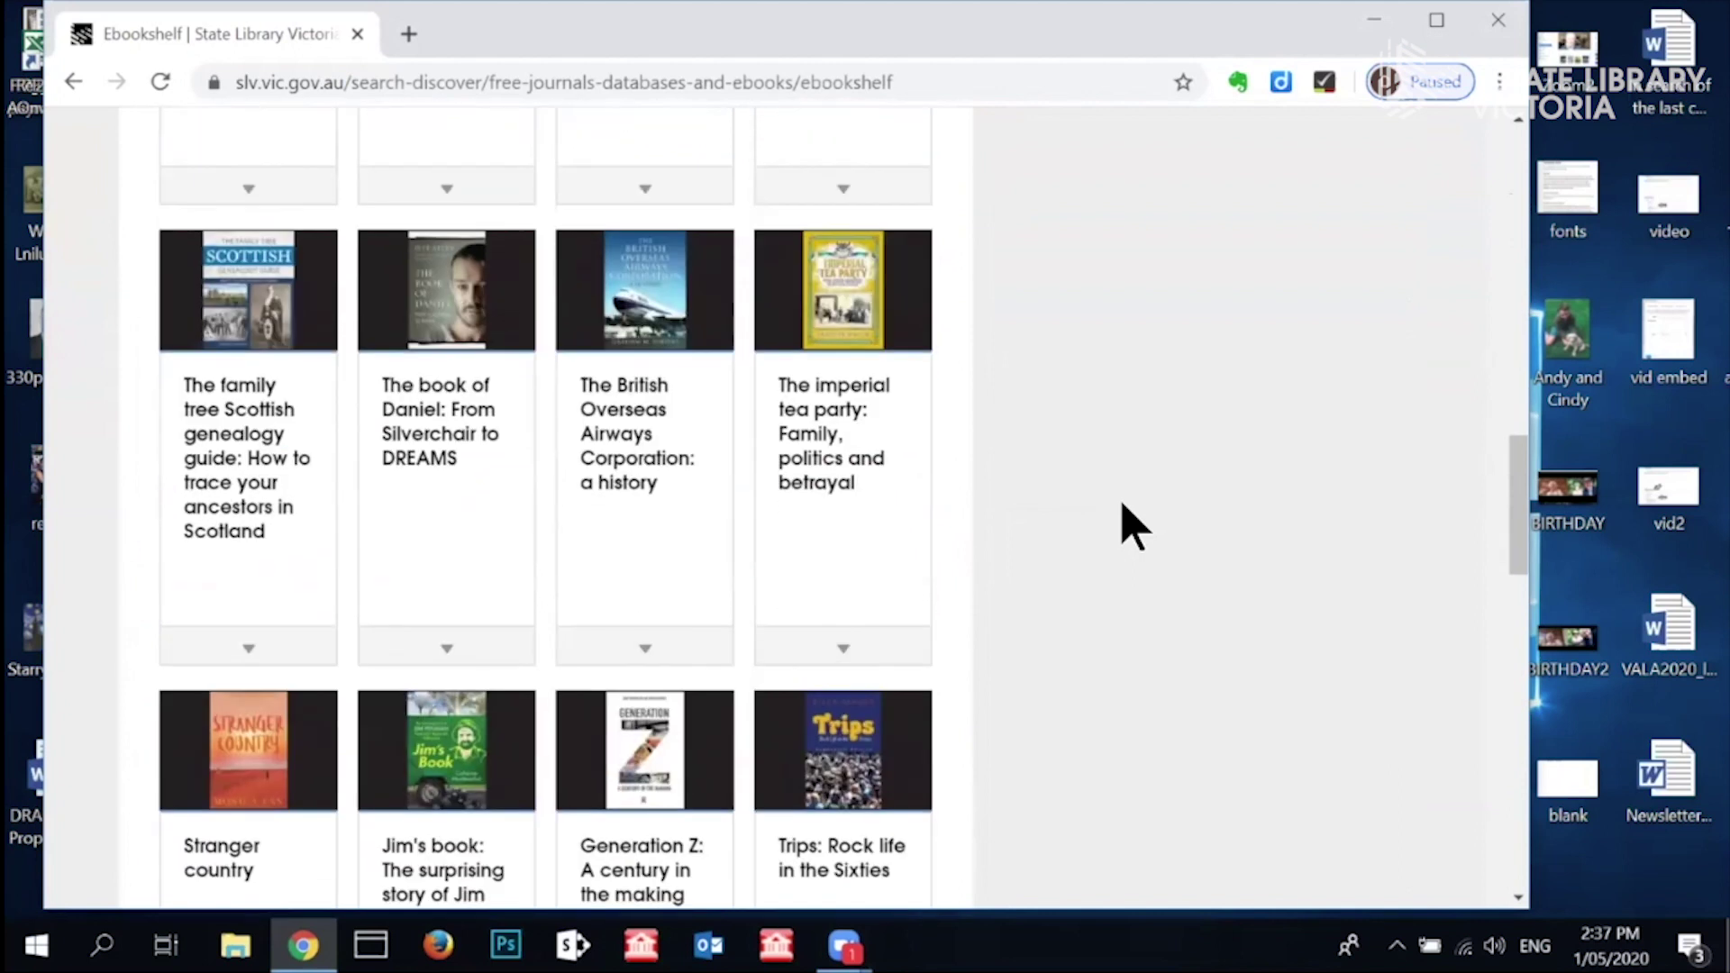
scroll(1133, 527, "down", 2)
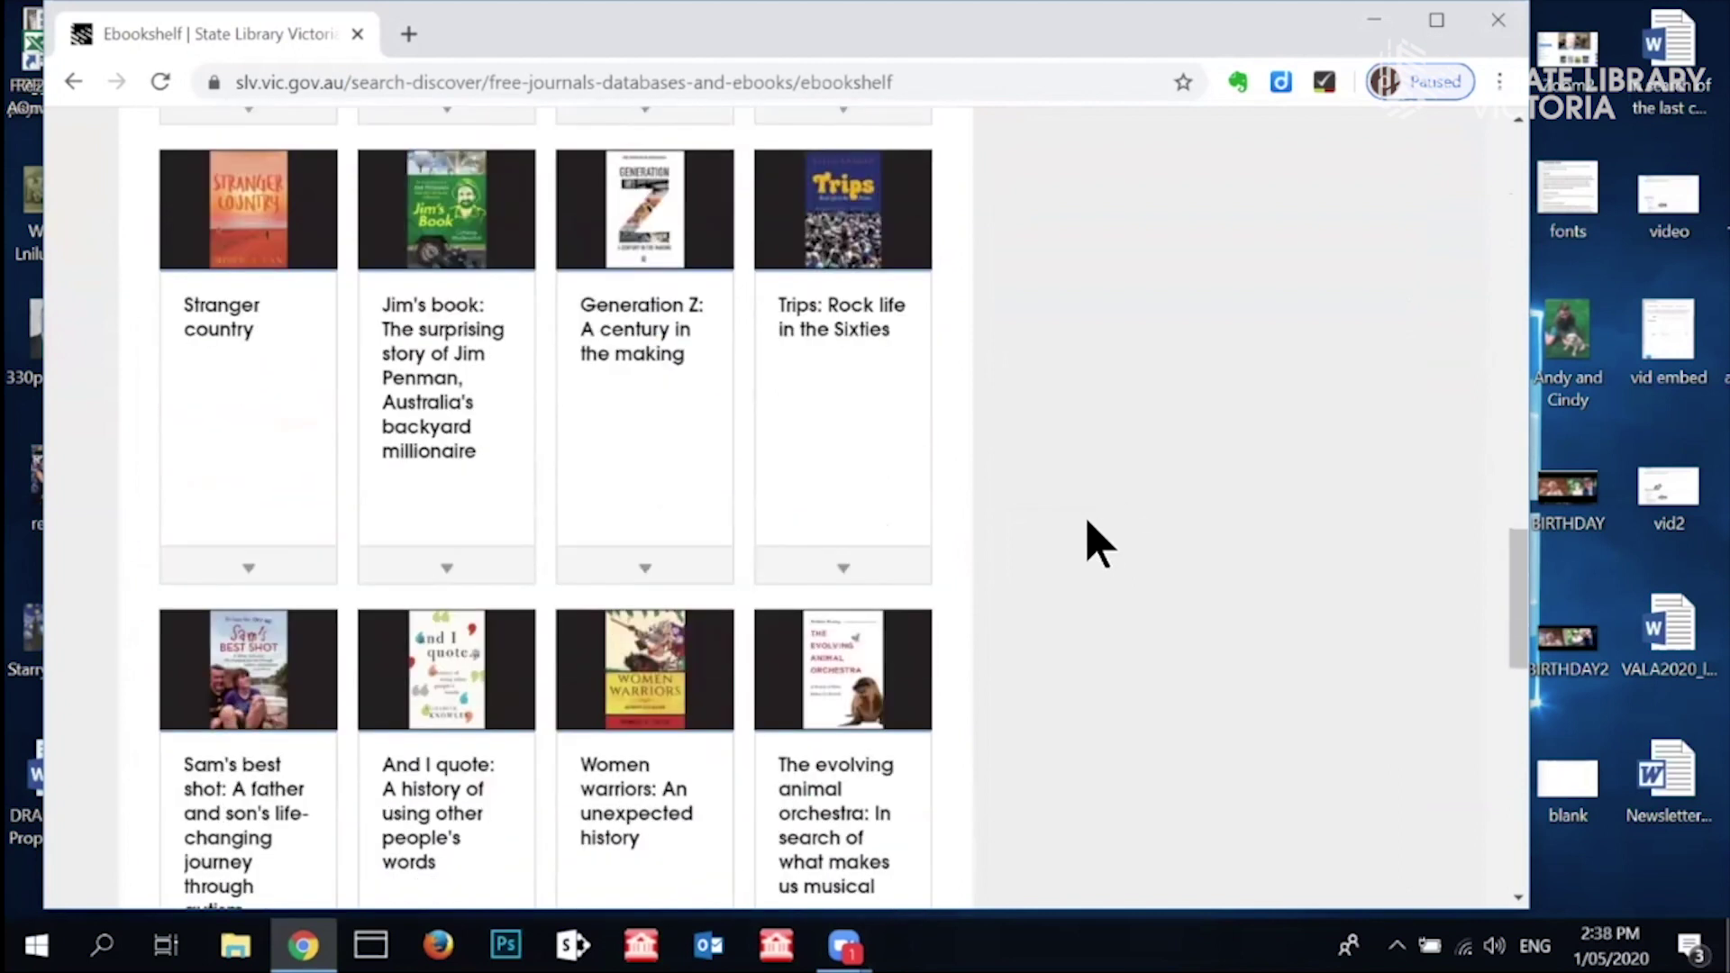
Step: Expand the details of the ebook "Trips: Rock life in the Sixties" and read its description and access links
left_click(847, 572)
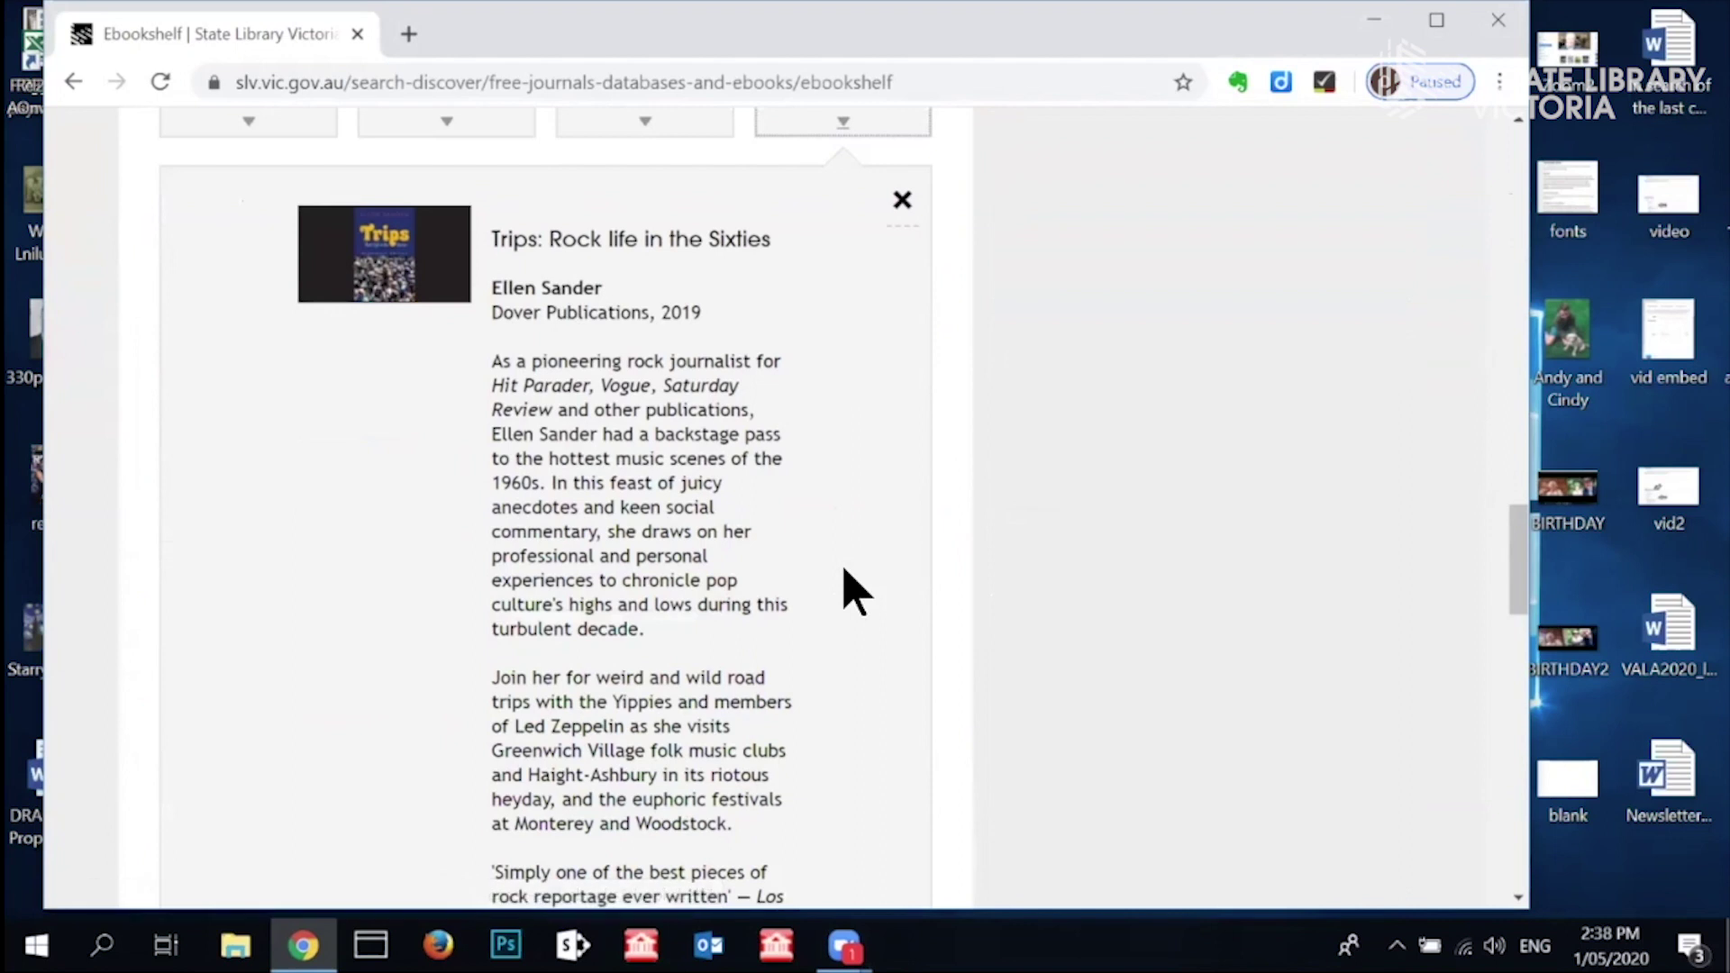
scroll(856, 590, "down", 3)
scroll(854, 590, "down", 2)
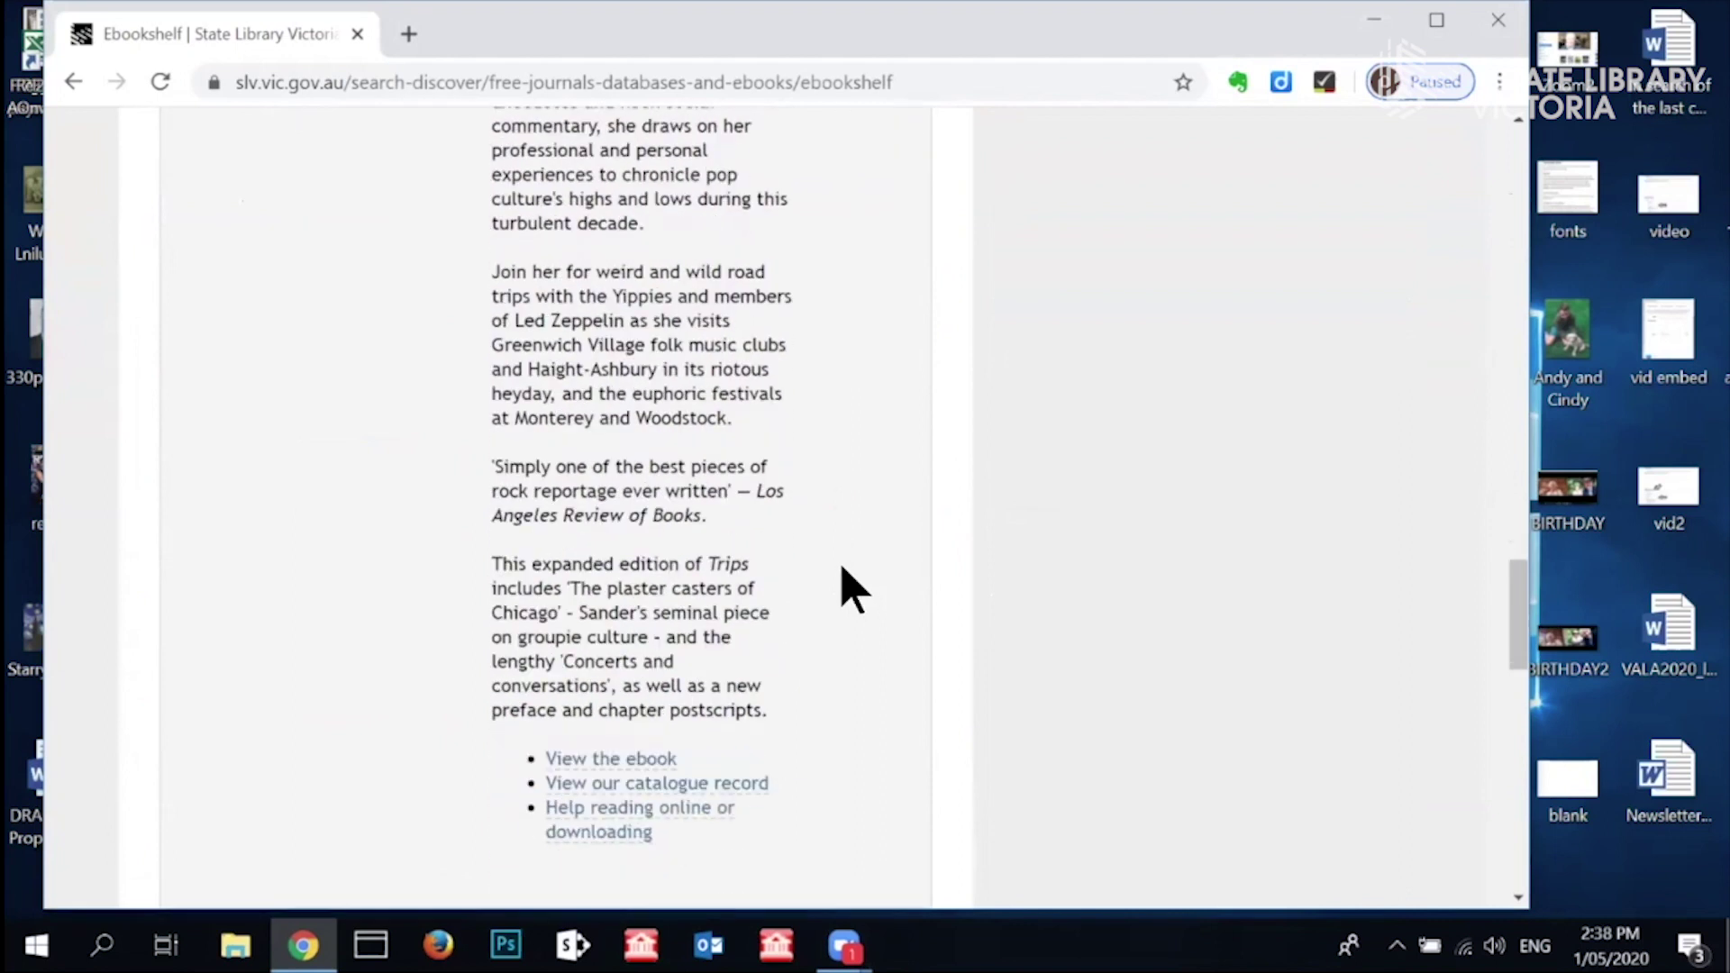
Step: Open the archive of previous Ebookshelfs and look through its titles grouped by theme, such as Biography & memoir, Fiction and Film
scroll(854, 590, "up", 12)
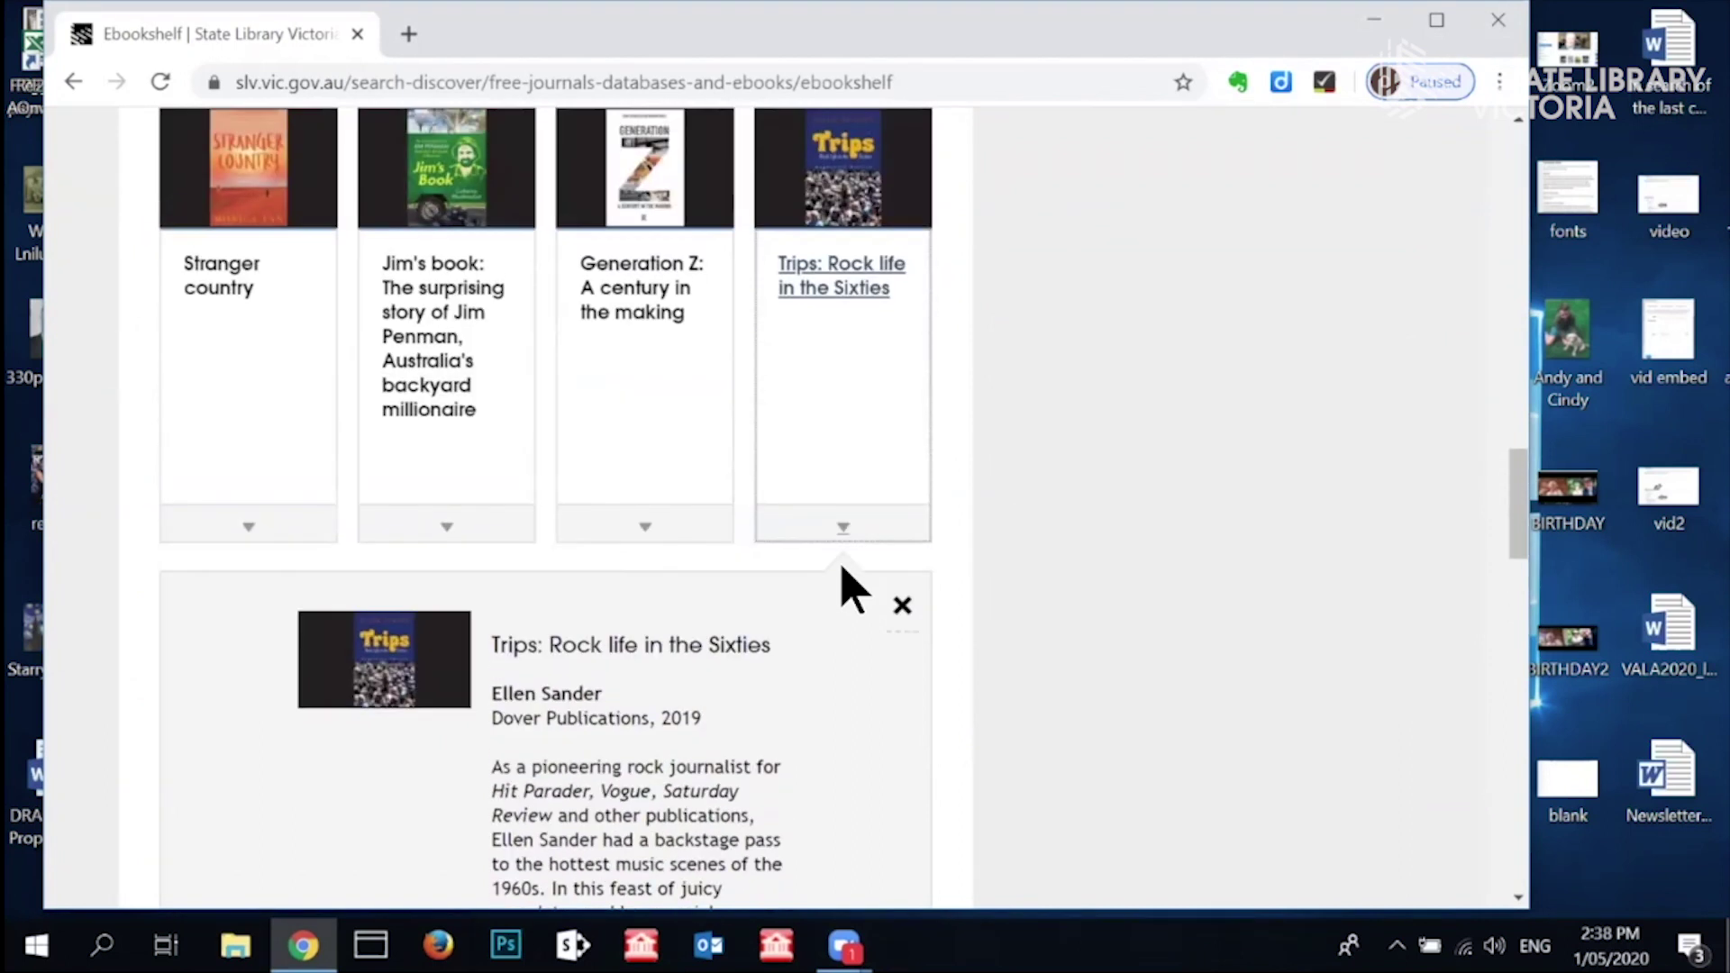
scroll(961, 533, "up", 8)
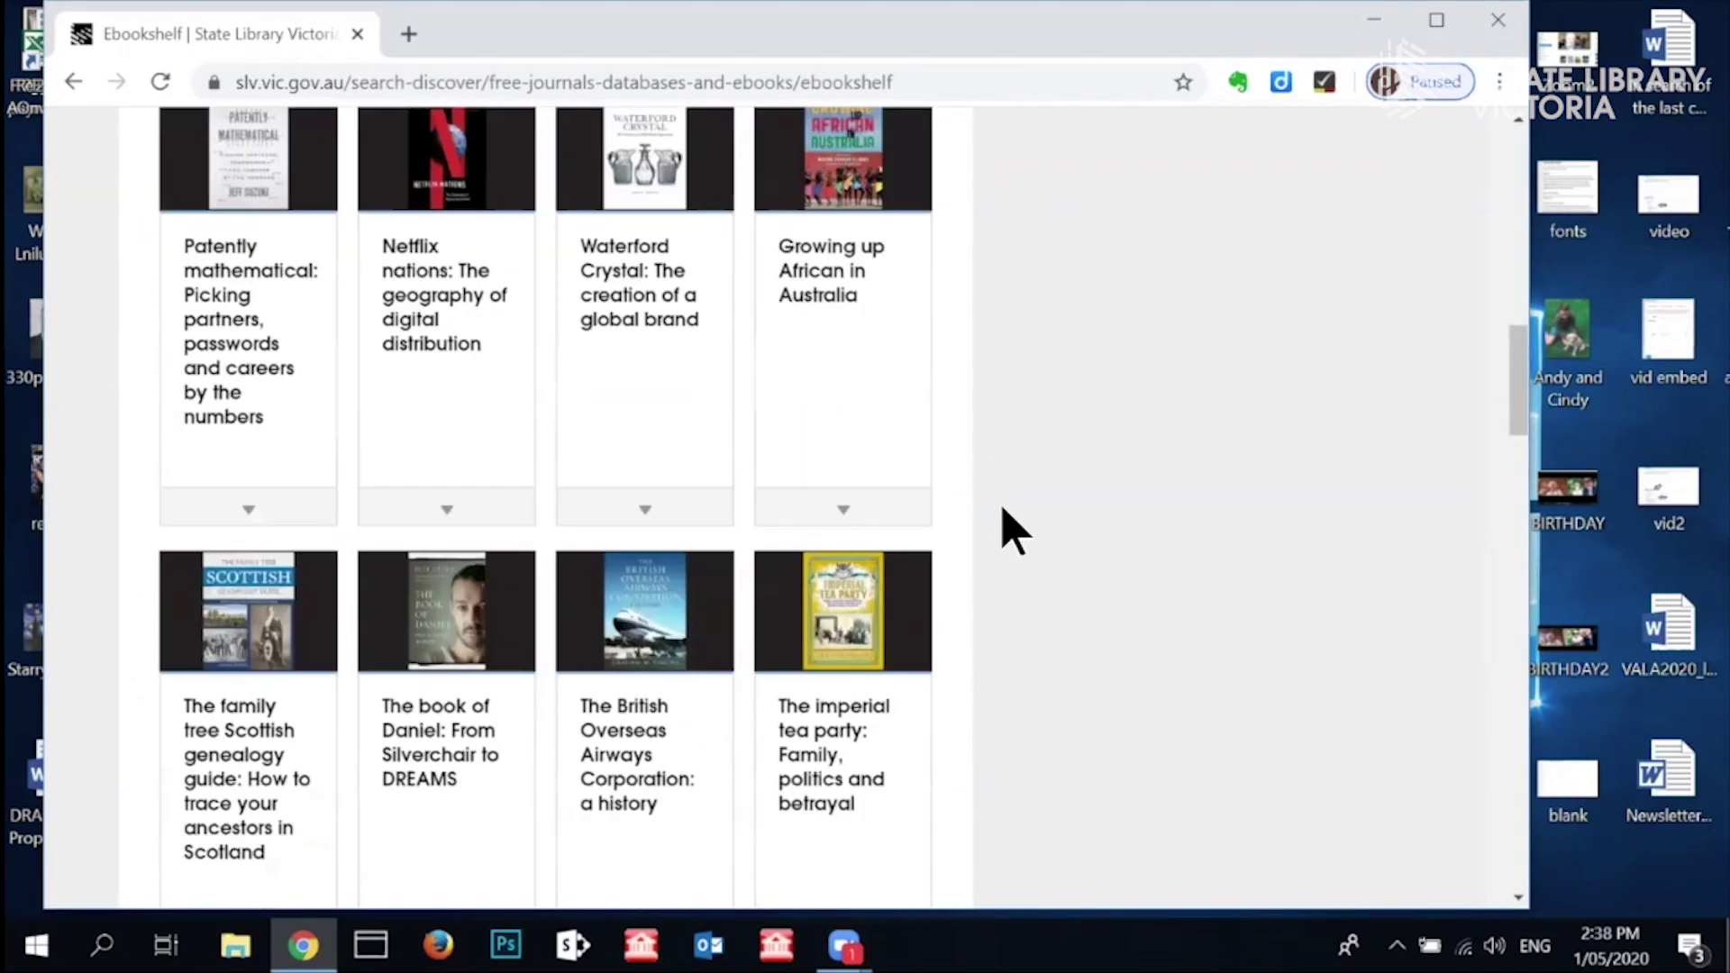
scroll(1012, 530, "up", 6)
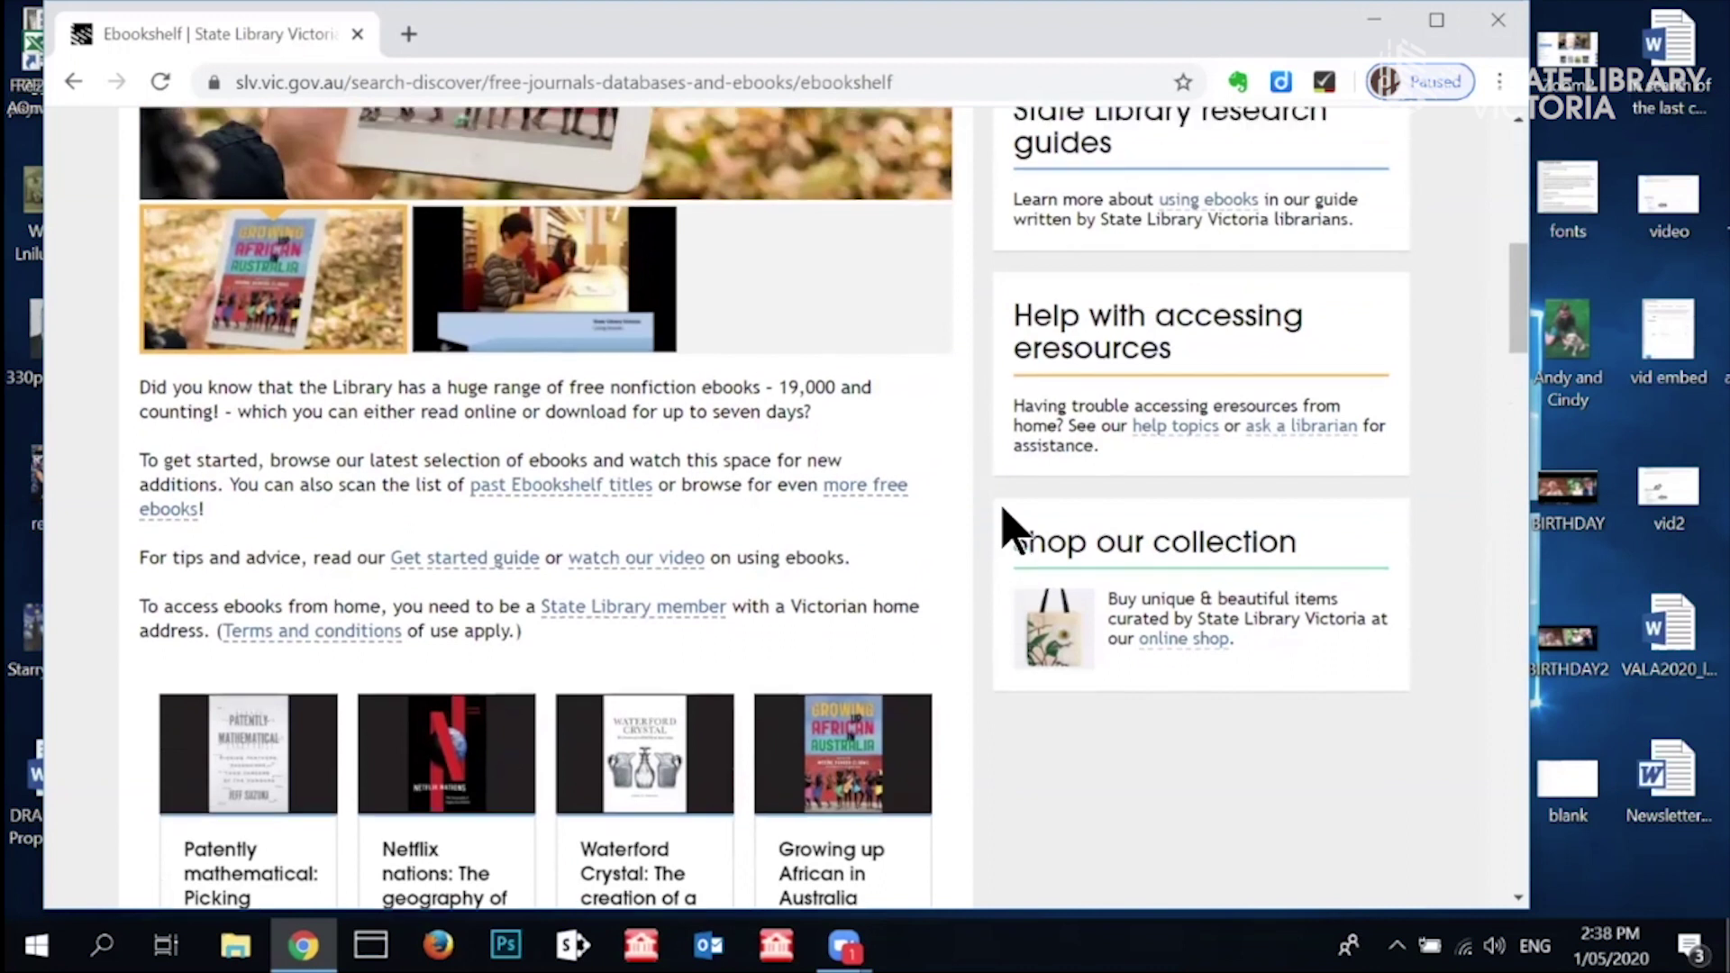
scroll(1012, 522, "up", 2)
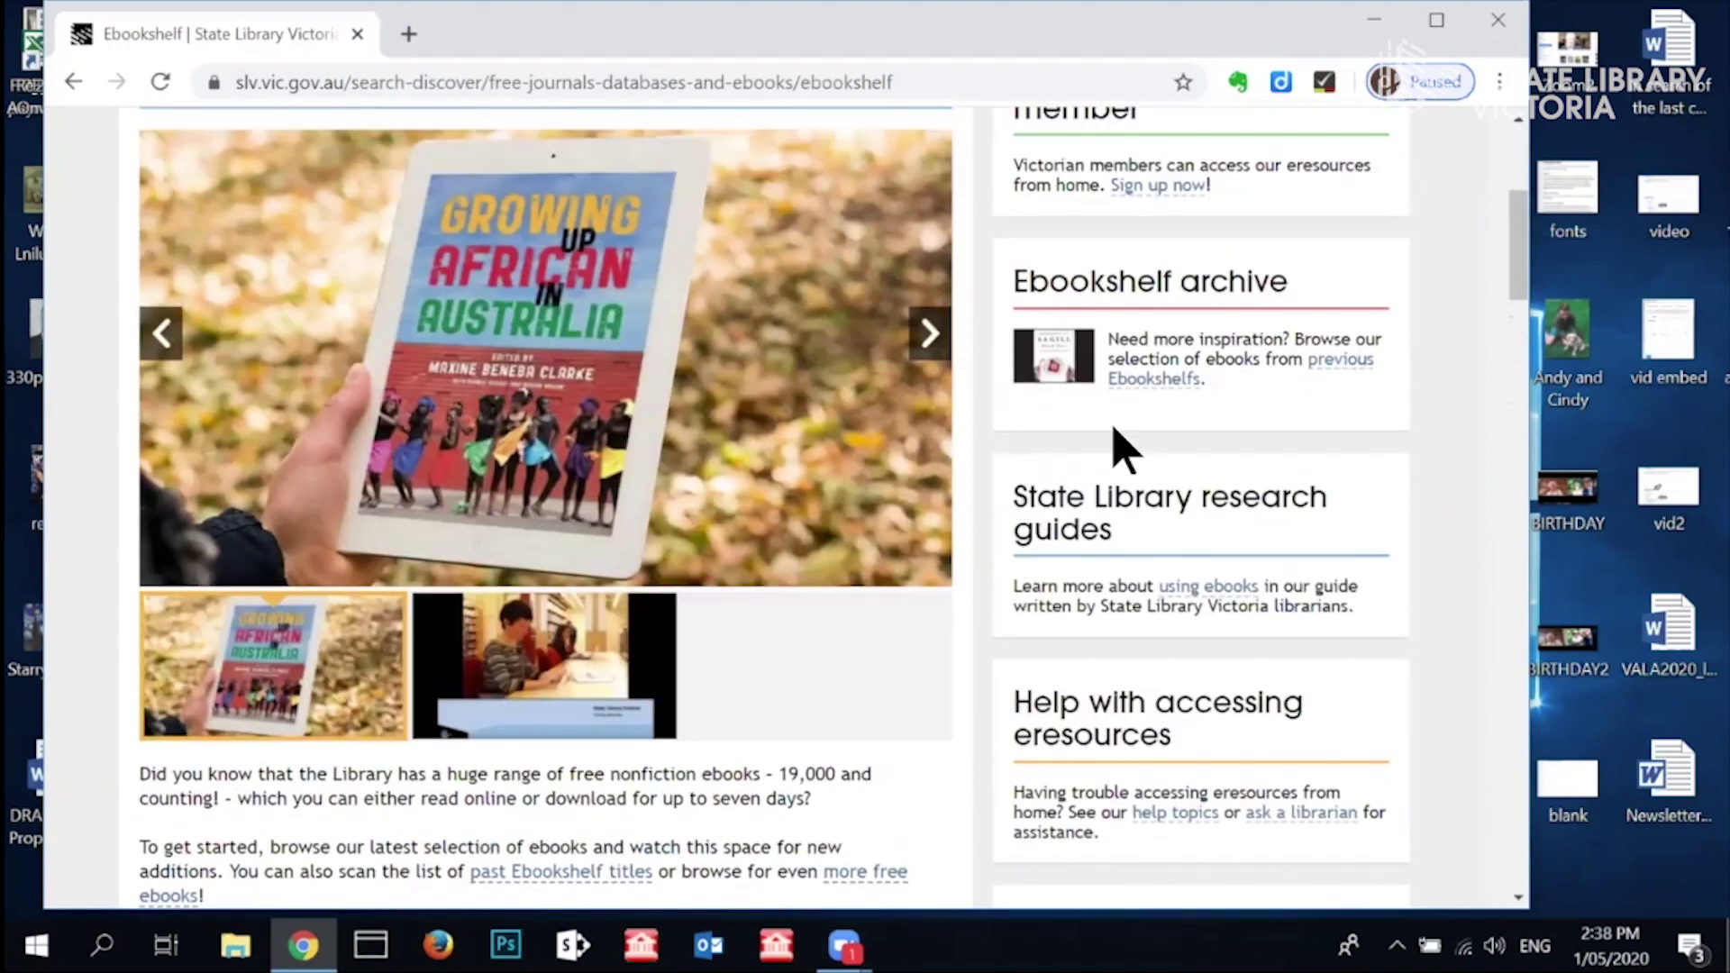
left_click(1147, 386)
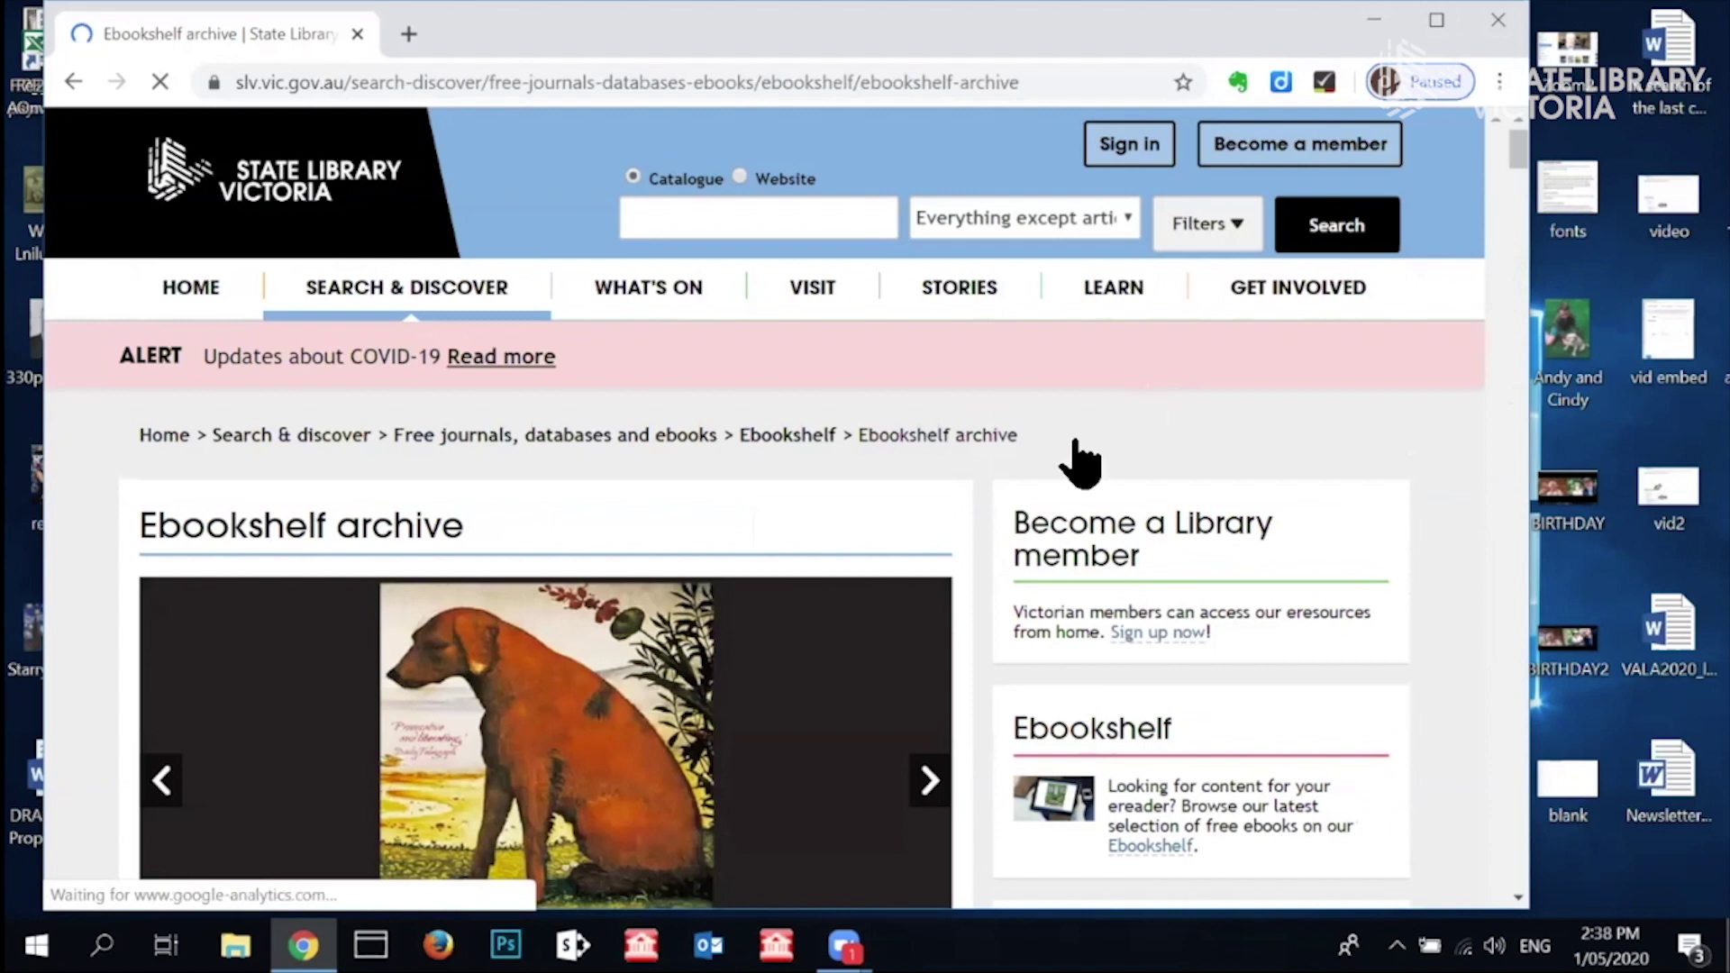
scroll(1063, 459, "down", 6)
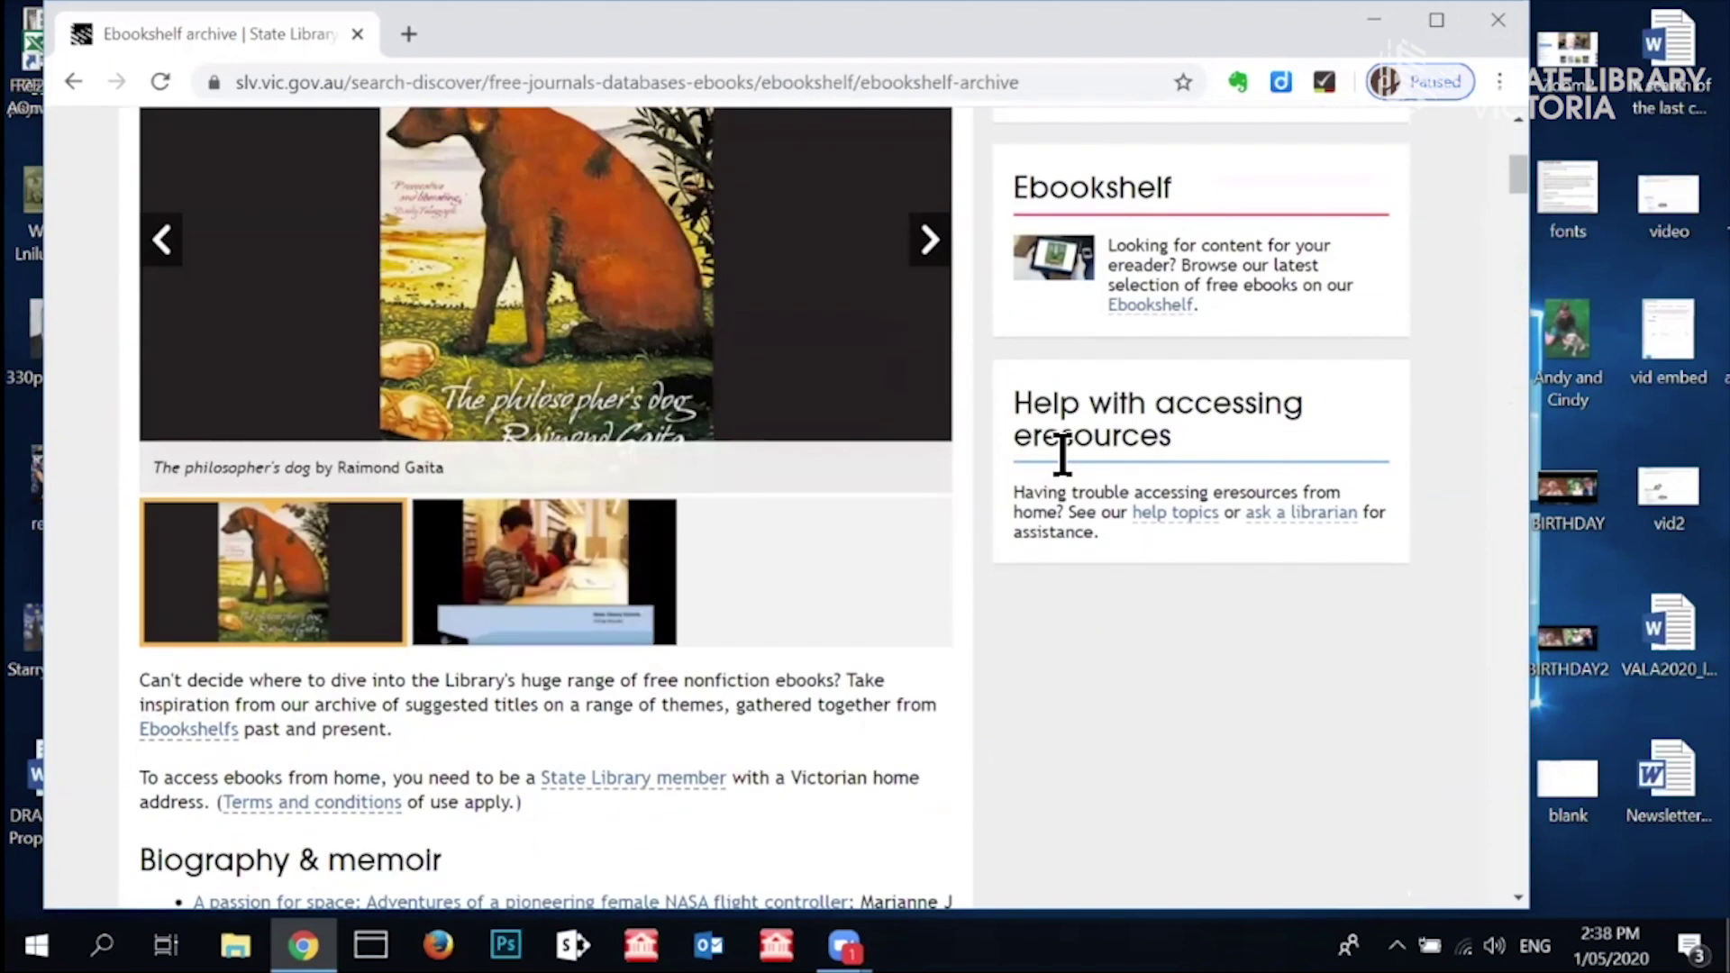
scroll(1063, 459, "down", 7)
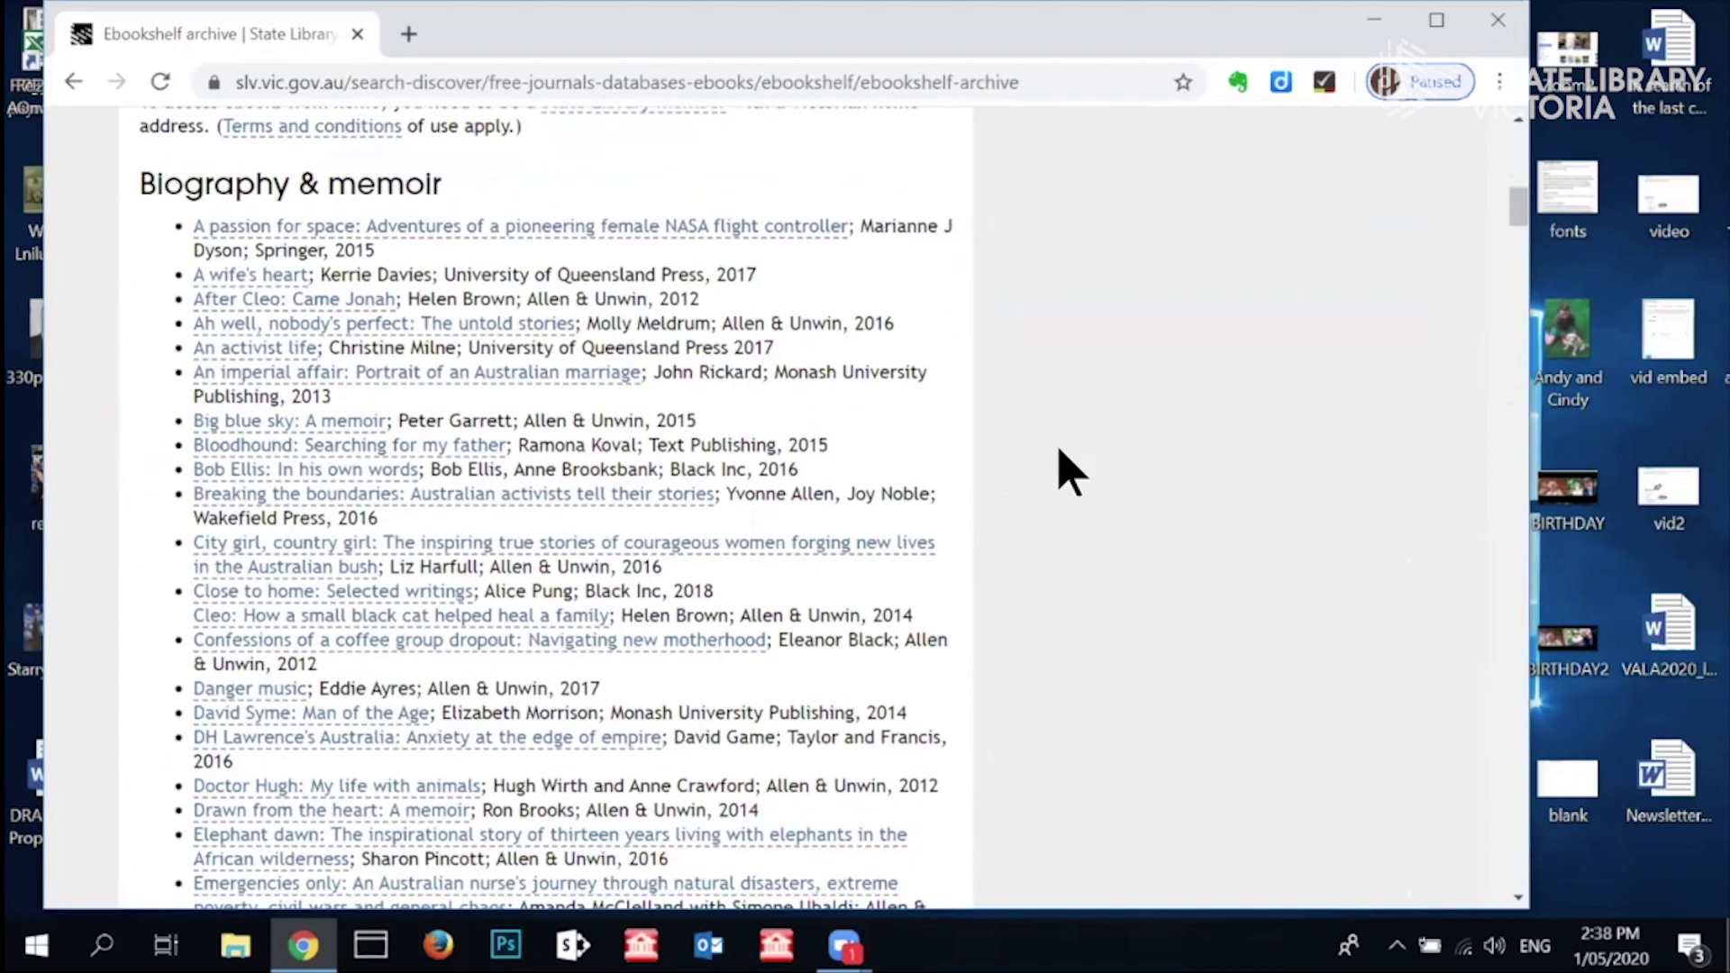
scroll(1070, 471, "down", 2)
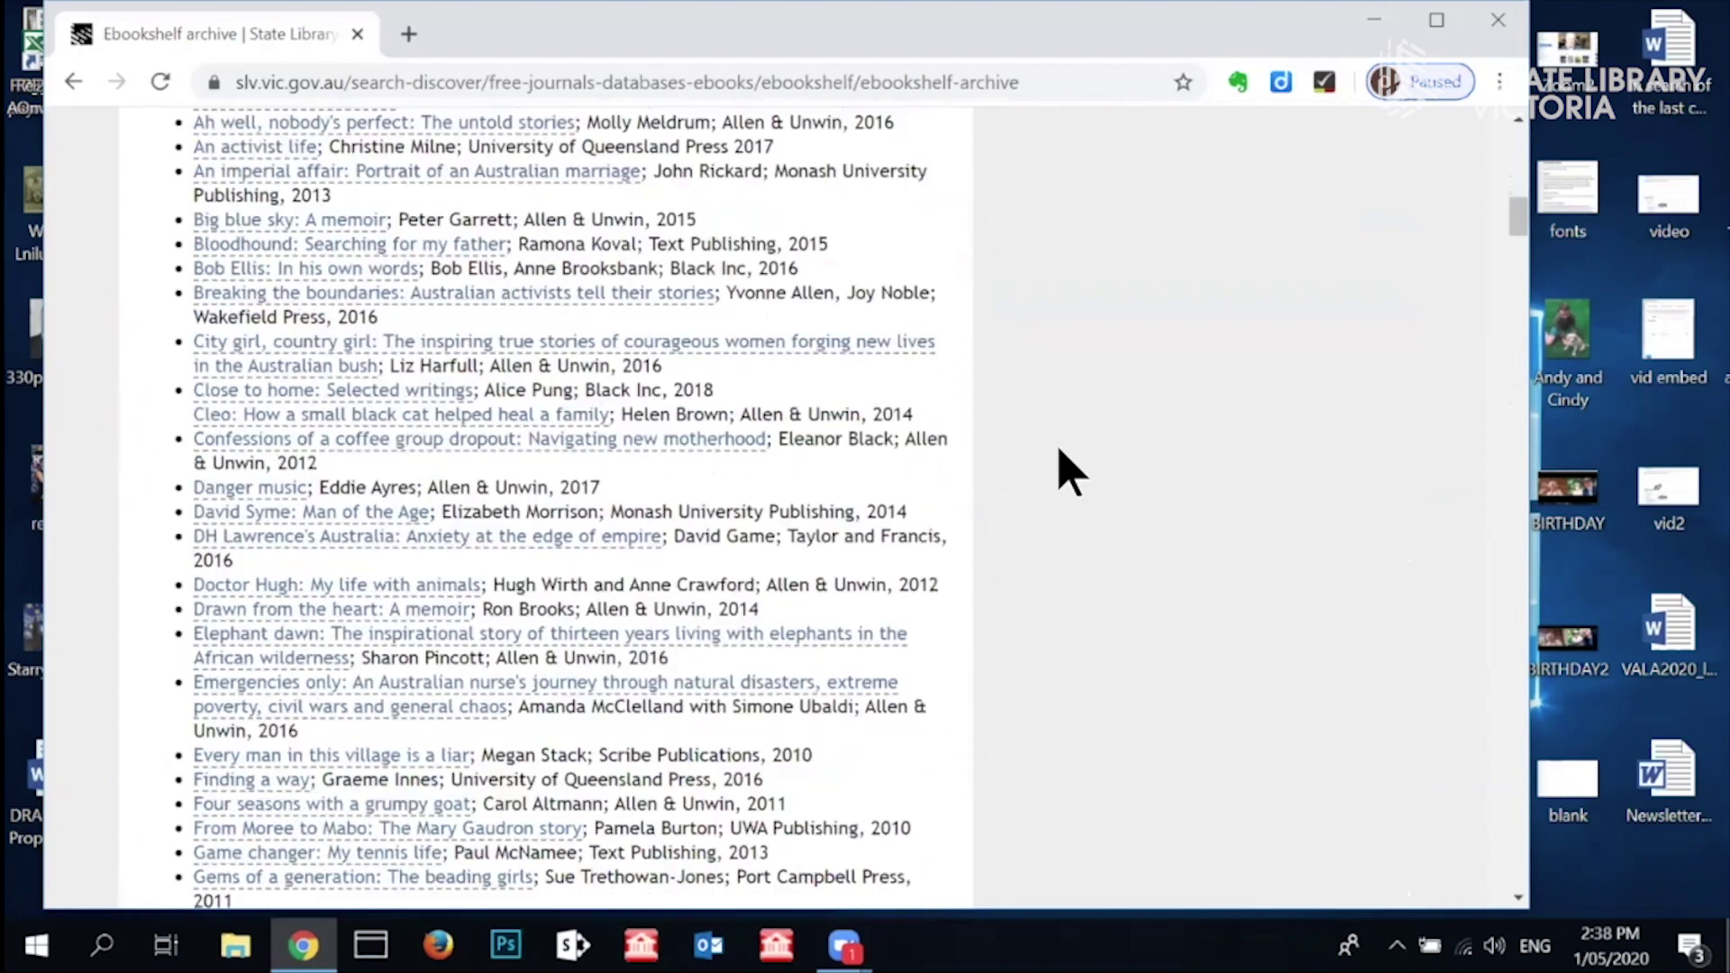
scroll(1070, 470, "down", 7)
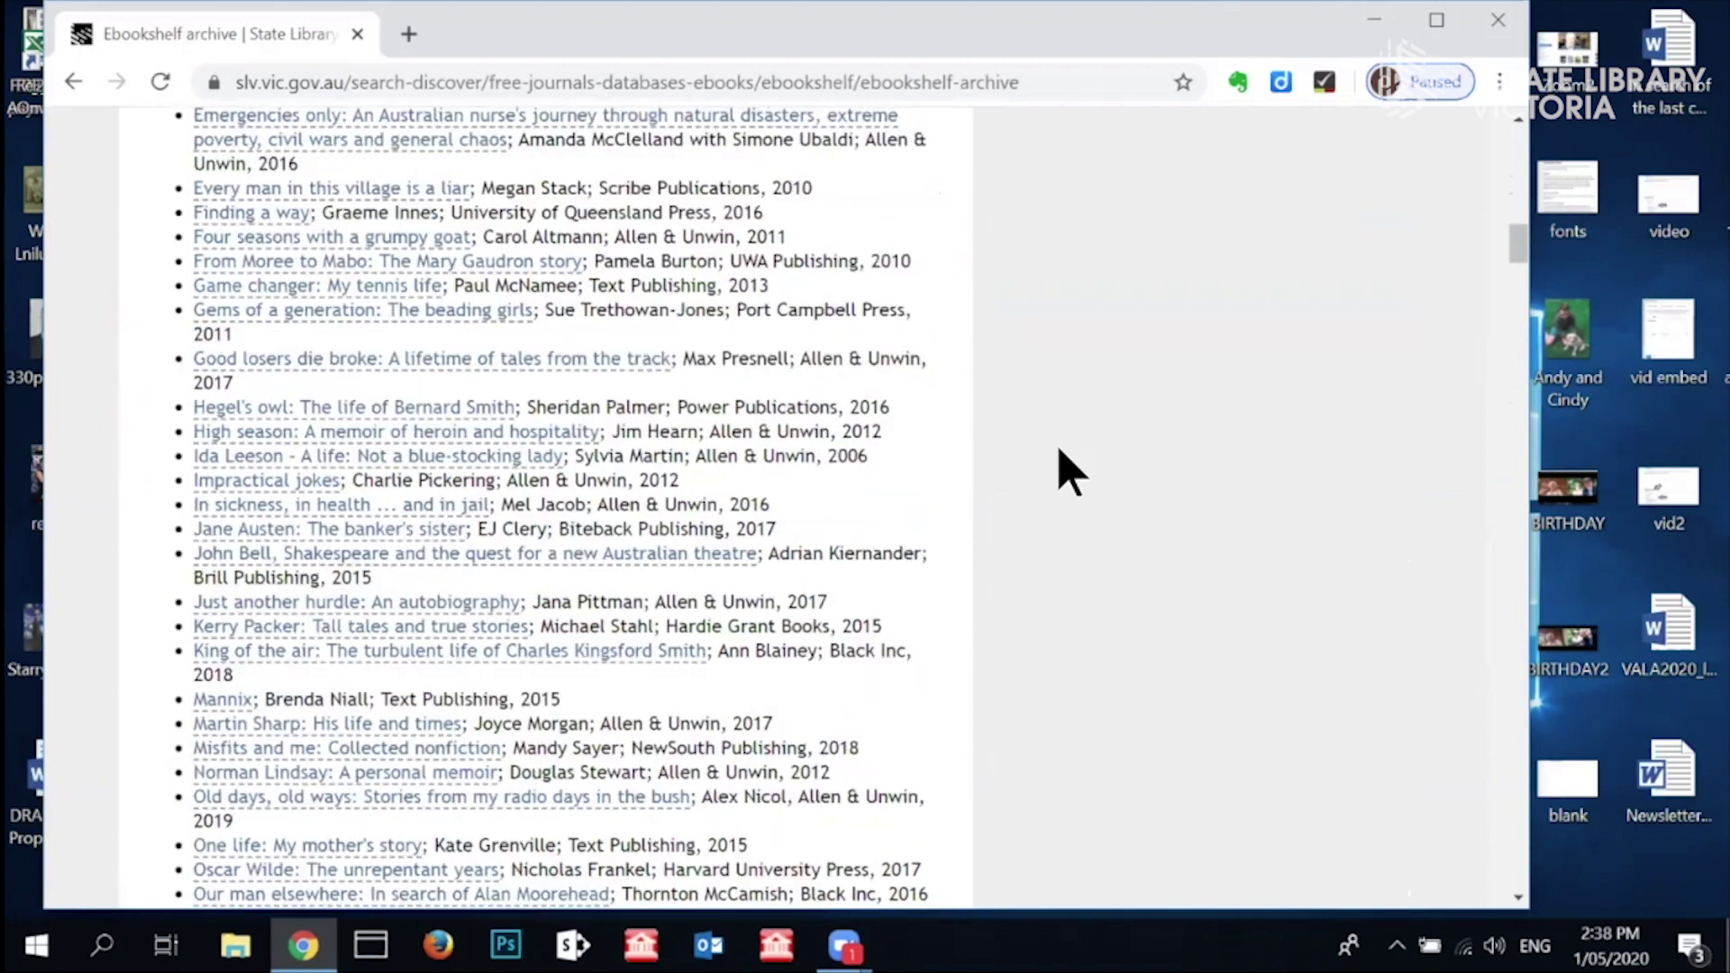
scroll(1071, 470, "down", 19)
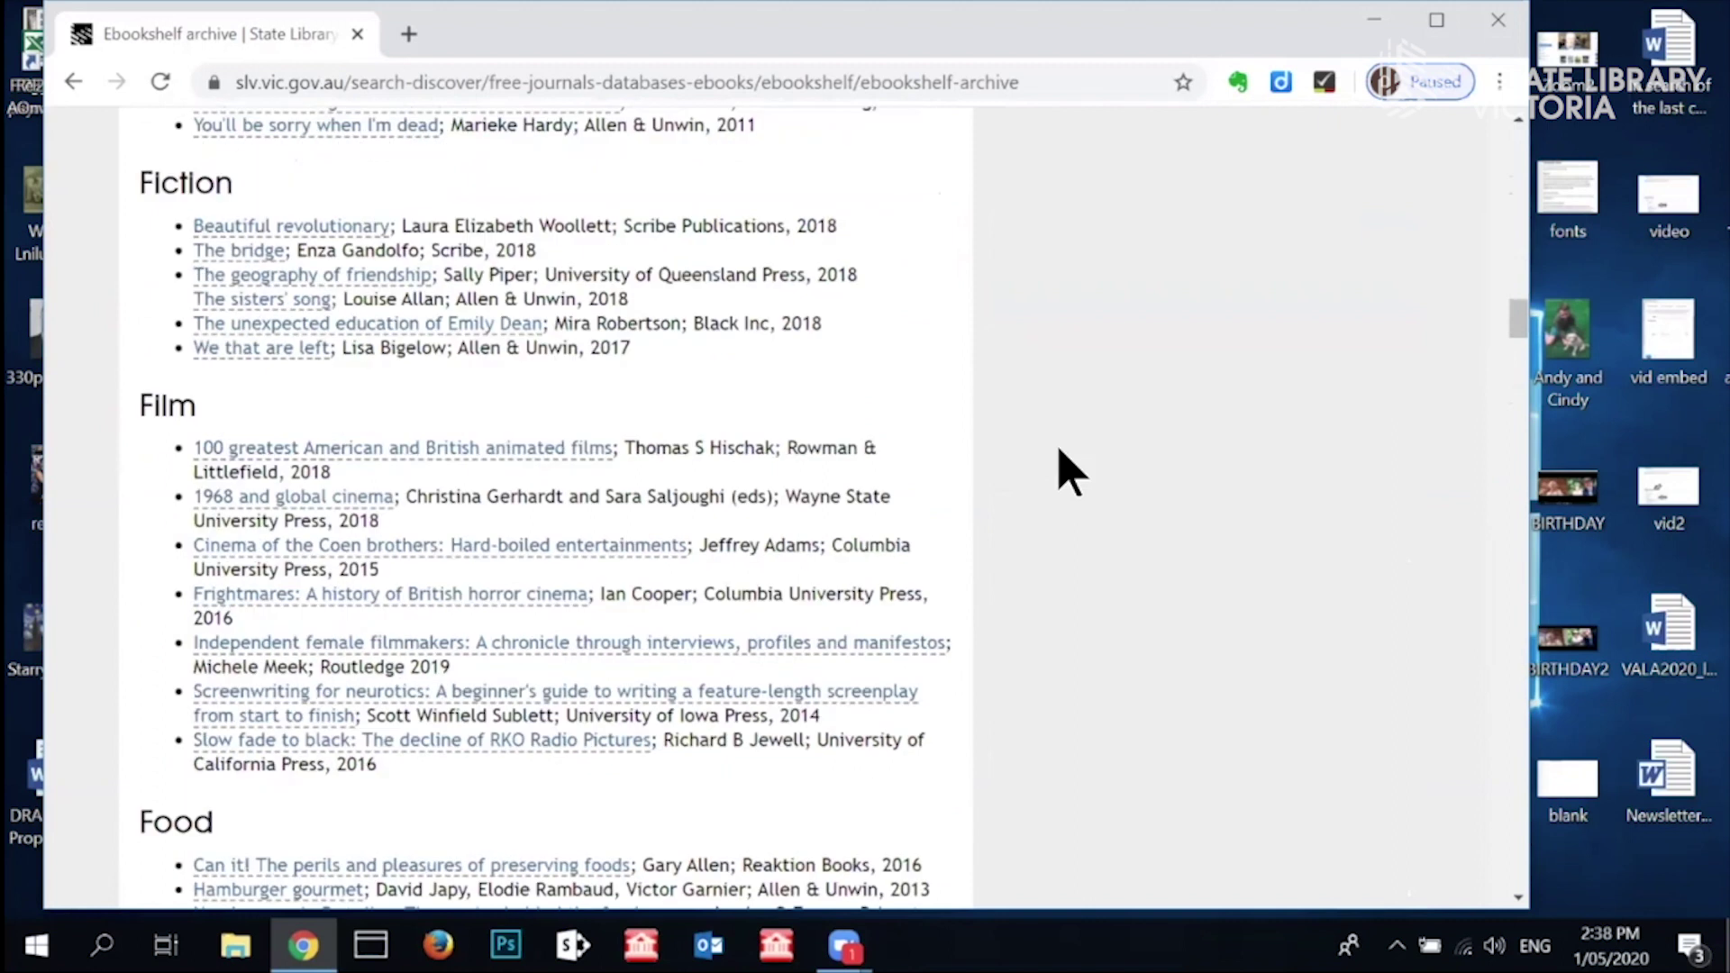
Step: Search the library catalogue for "rome republic", limiting the material type to Ebooks
scroll(1070, 470, "up", 10)
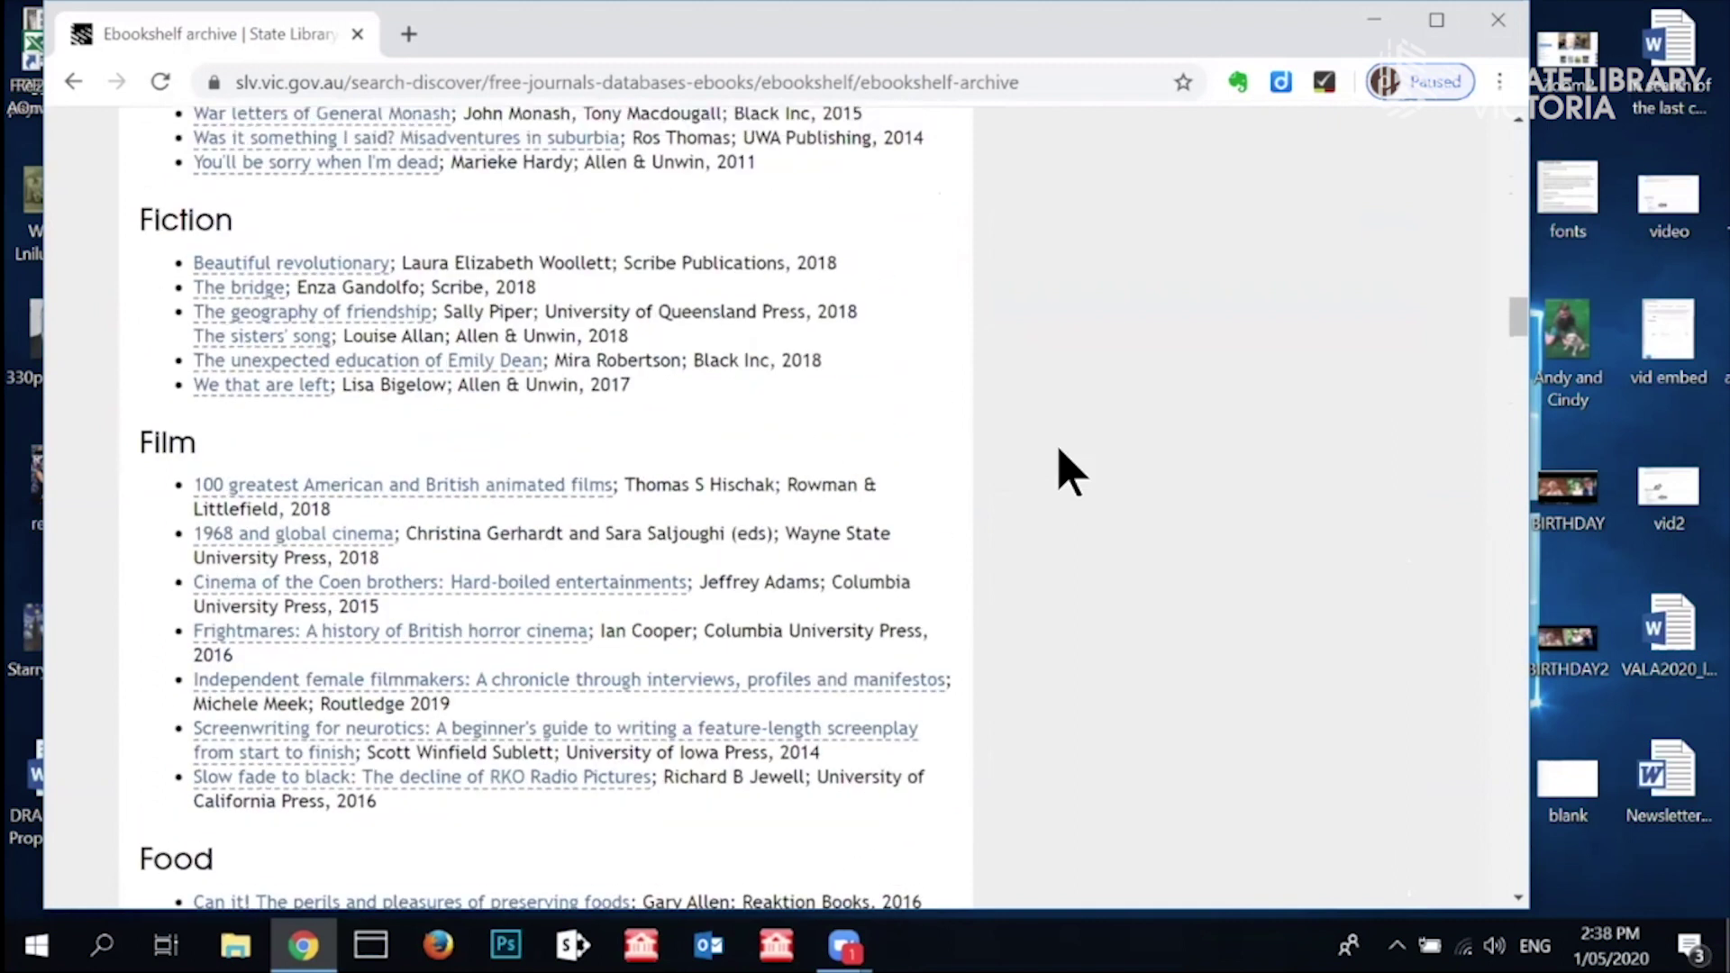
scroll(1070, 470, "up", 17)
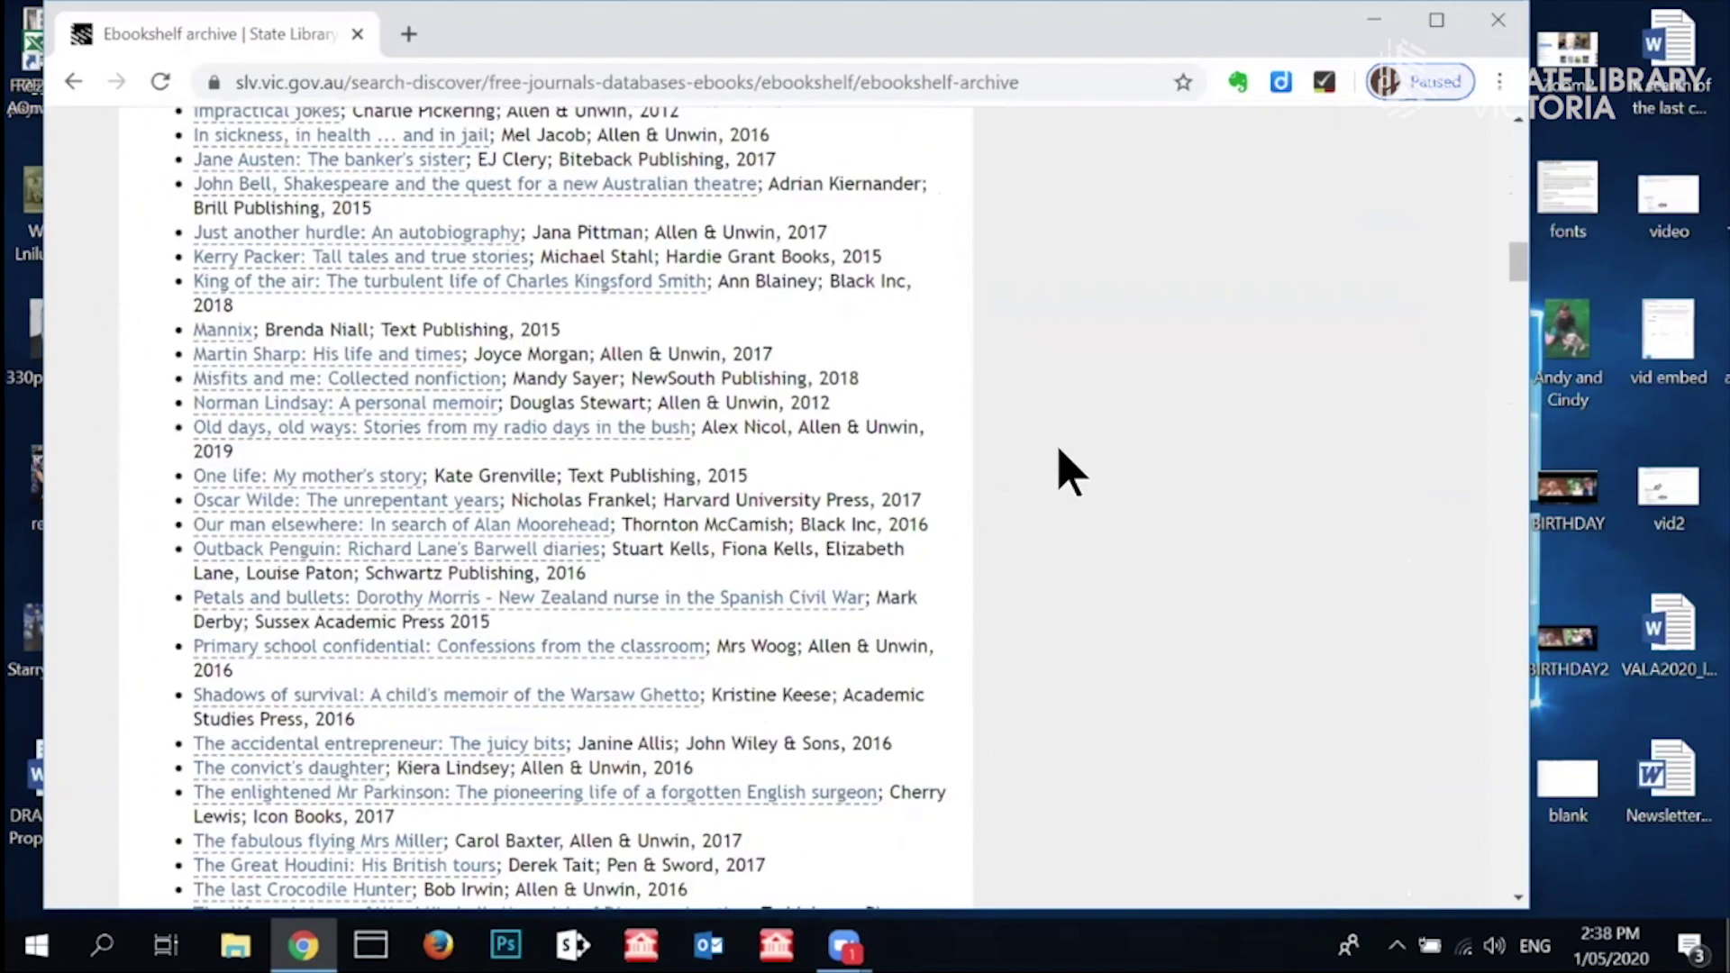
scroll(1070, 470, "up", 15)
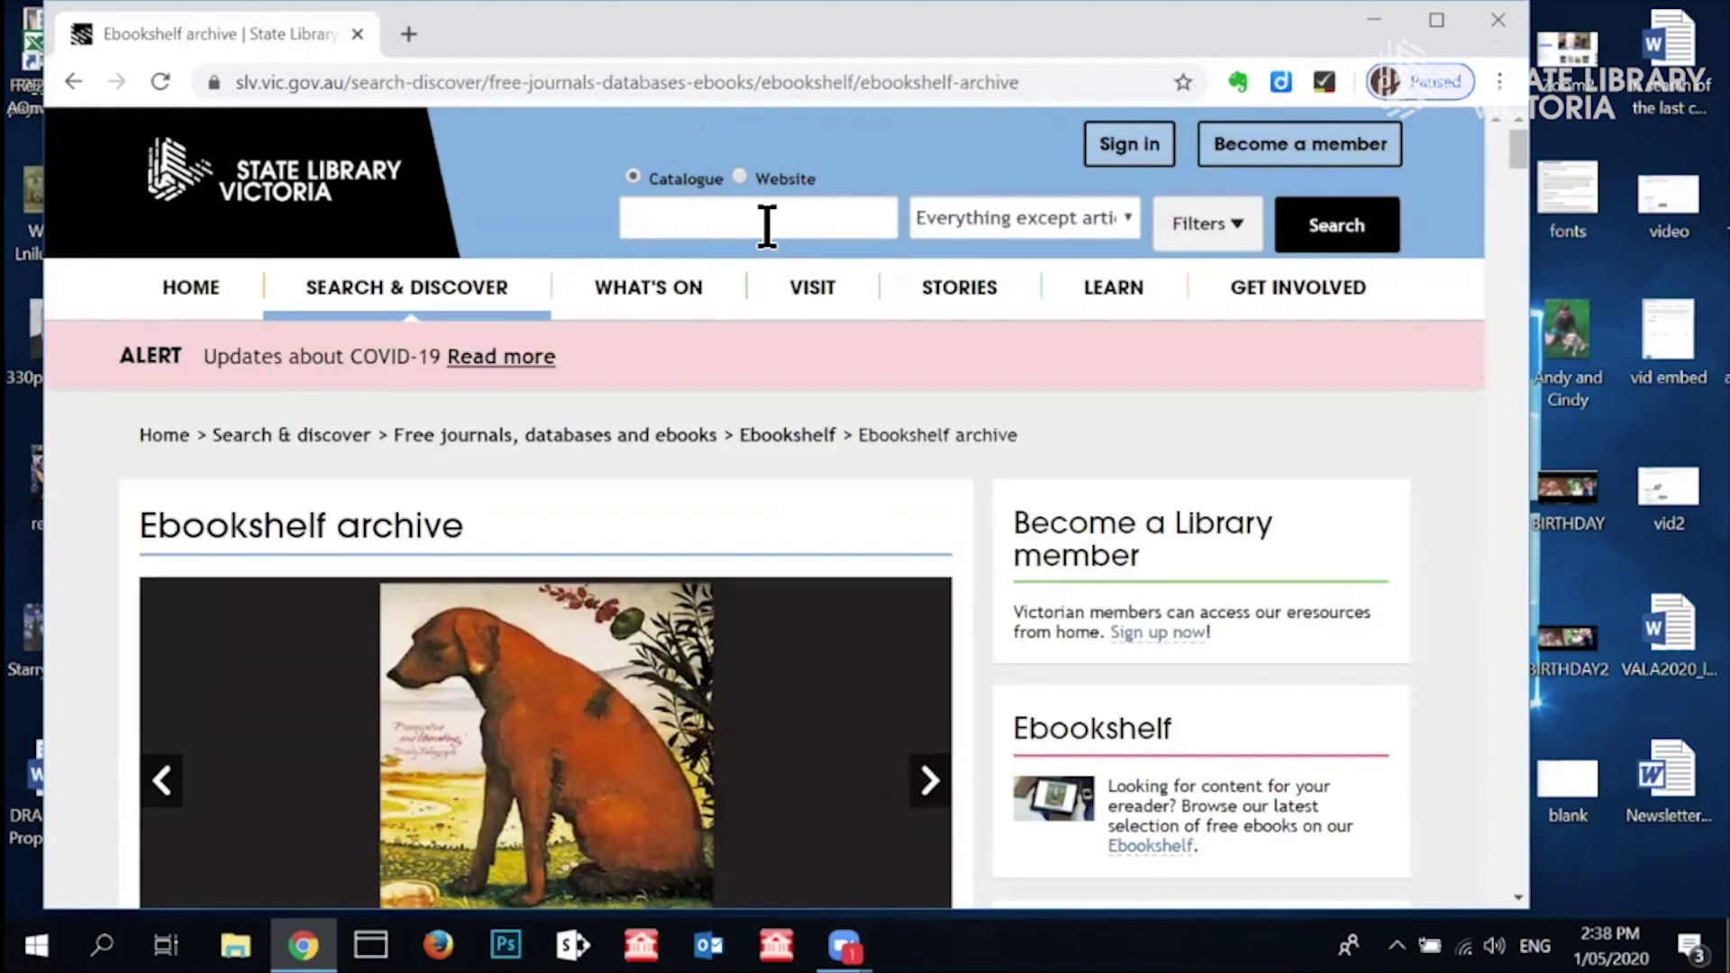
left_click(765, 225)
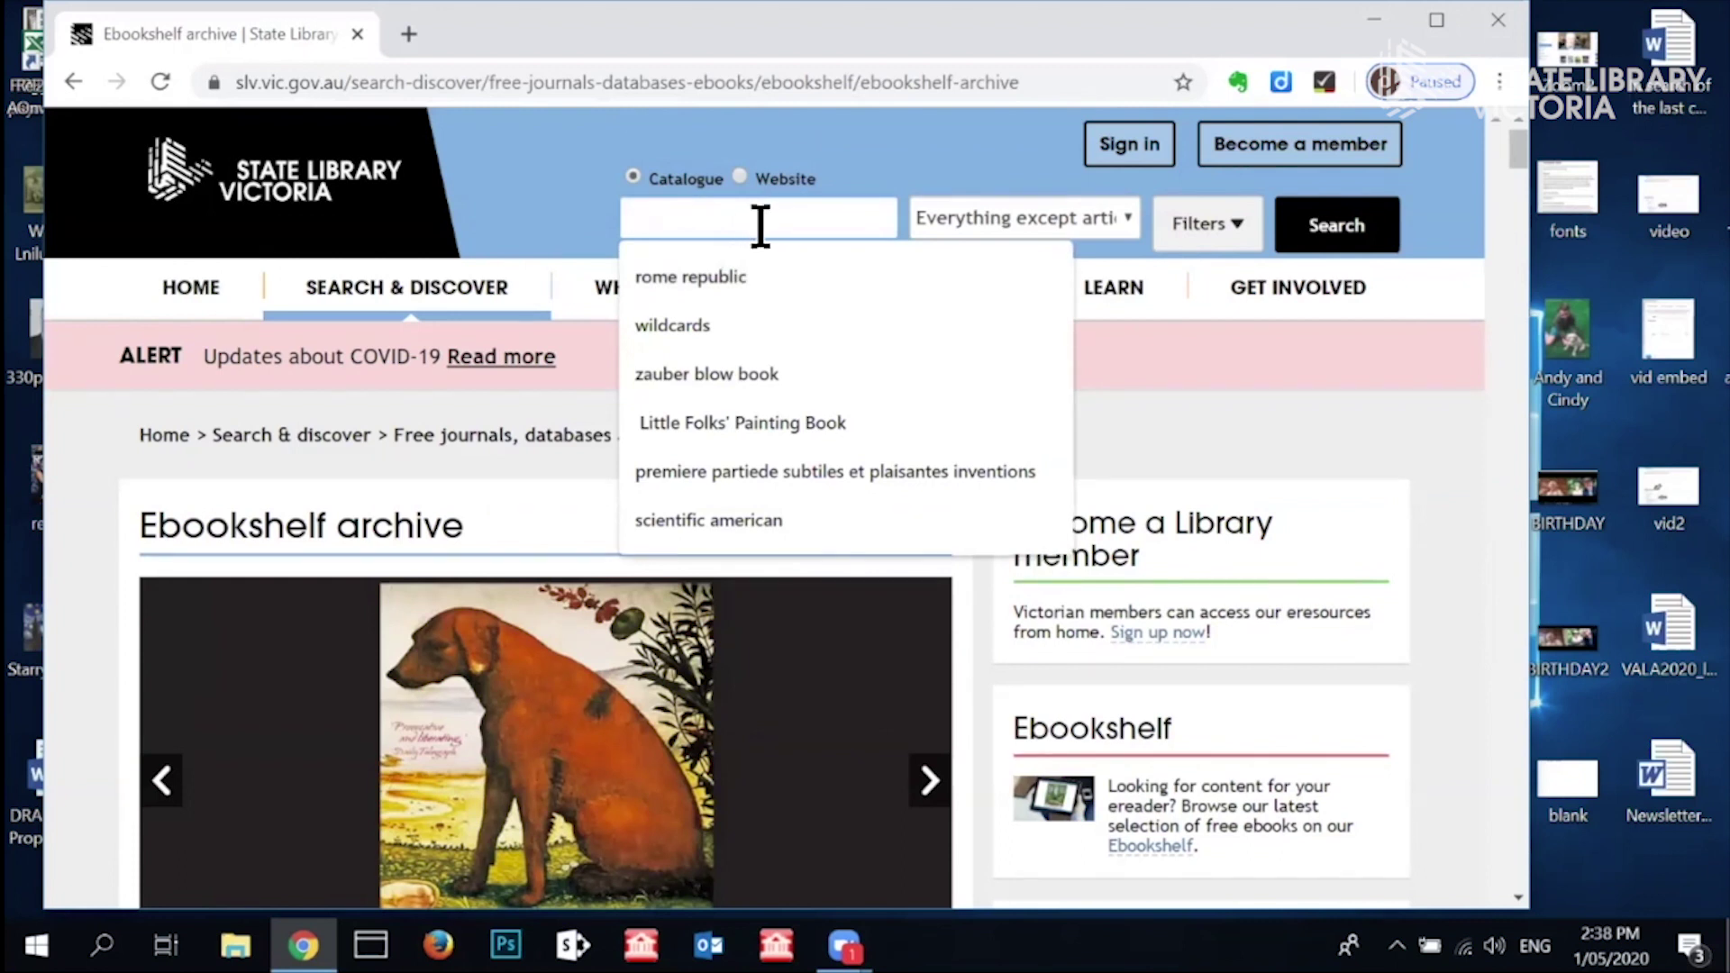
type("rome republic")
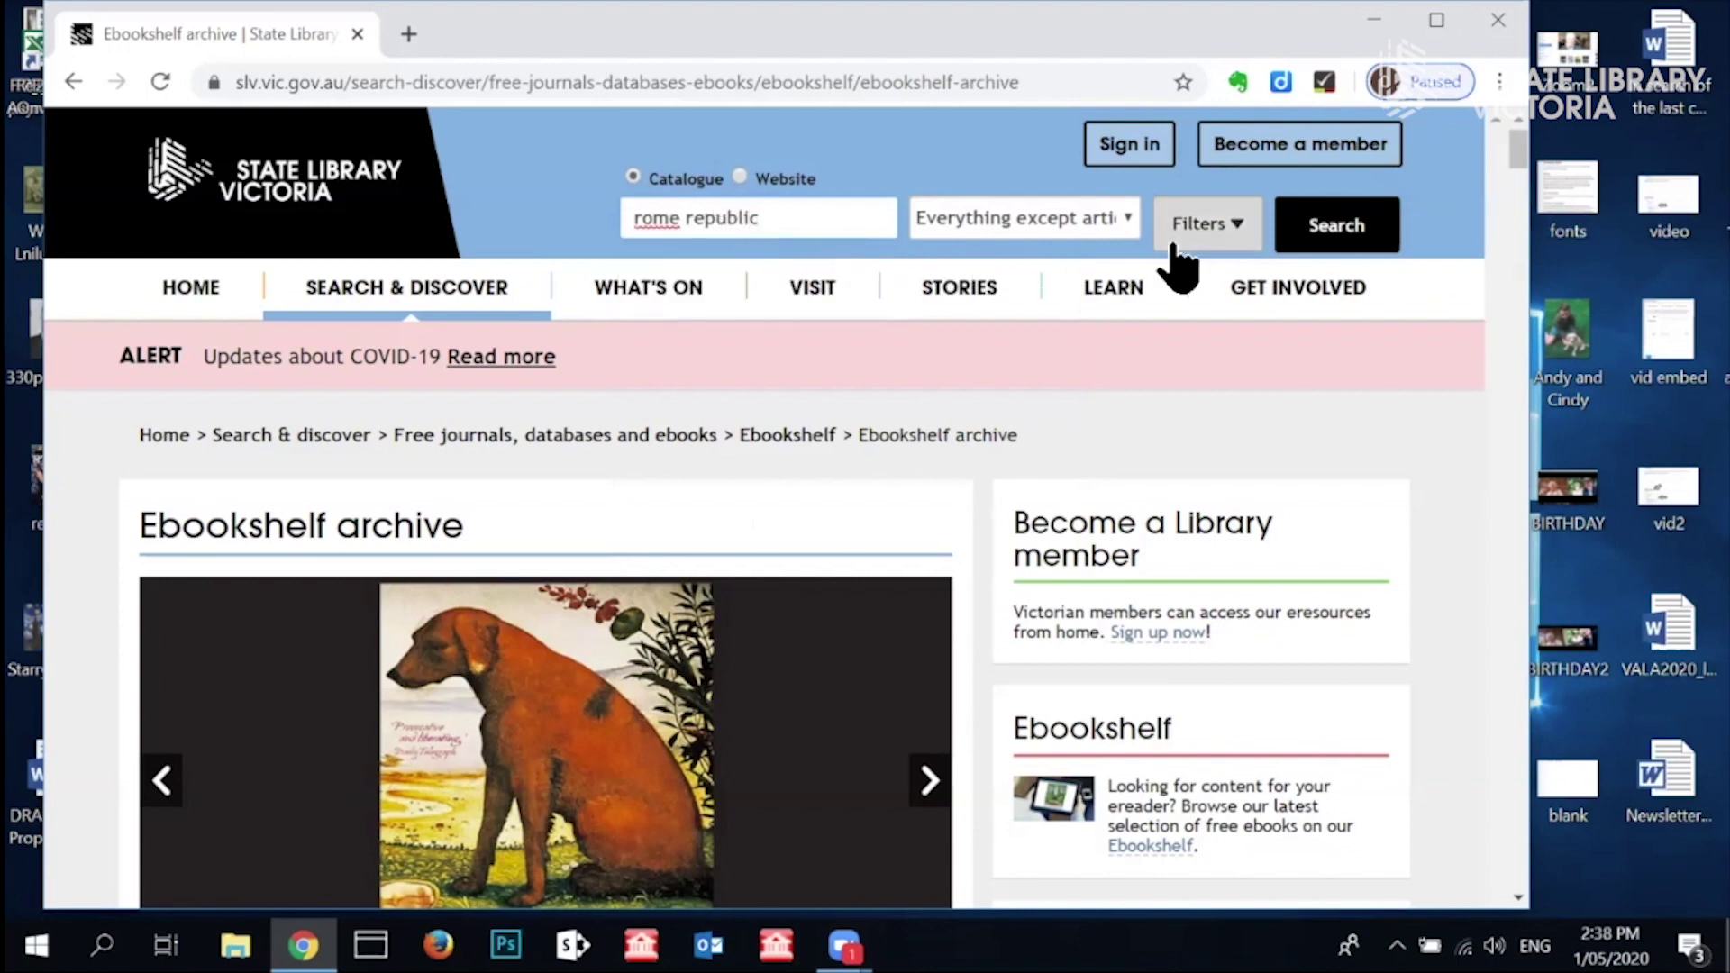
left_click(1129, 224)
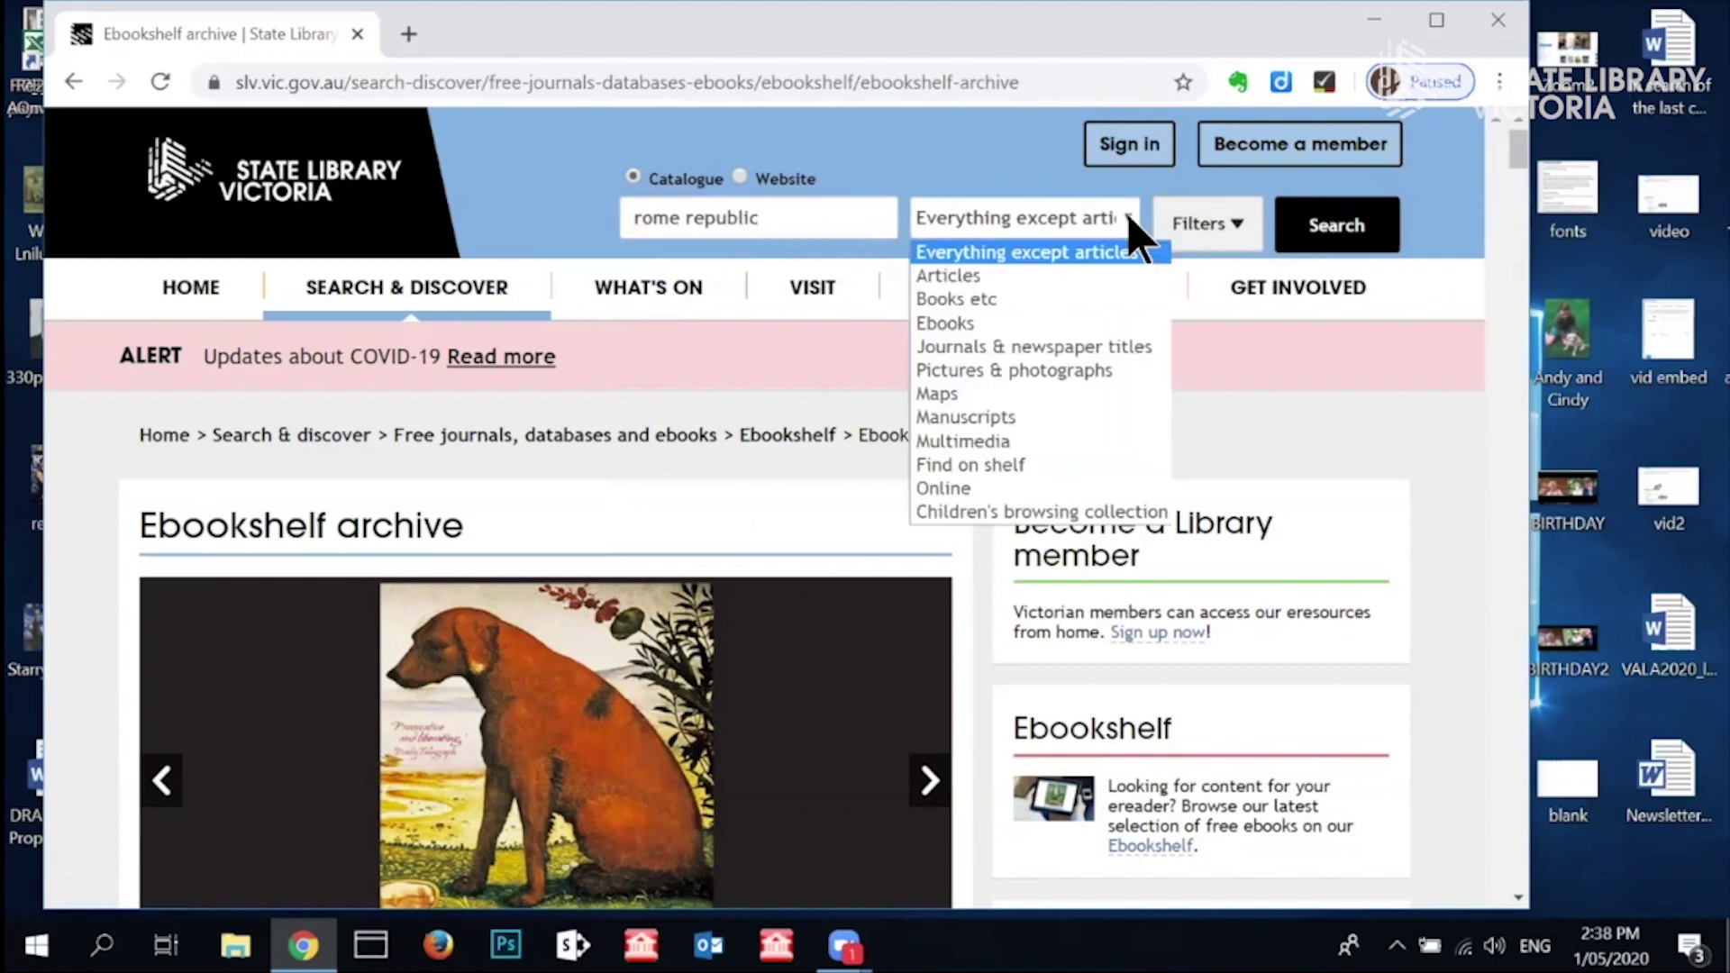
left_click(962, 325)
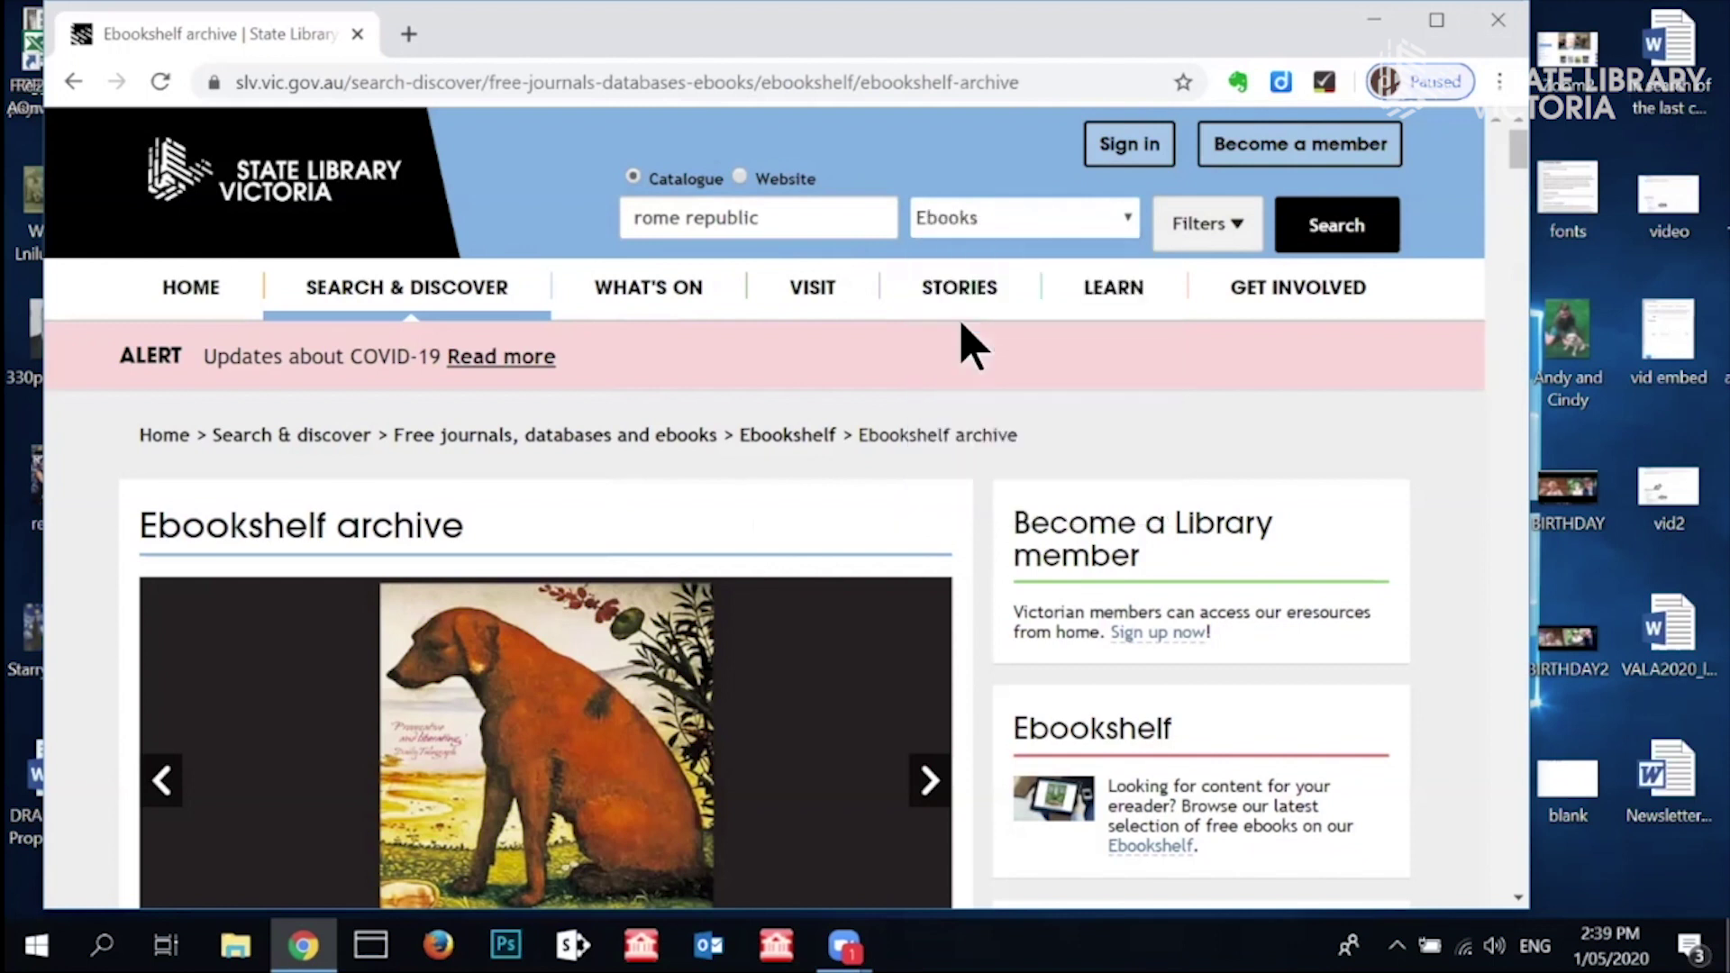
left_click(1311, 239)
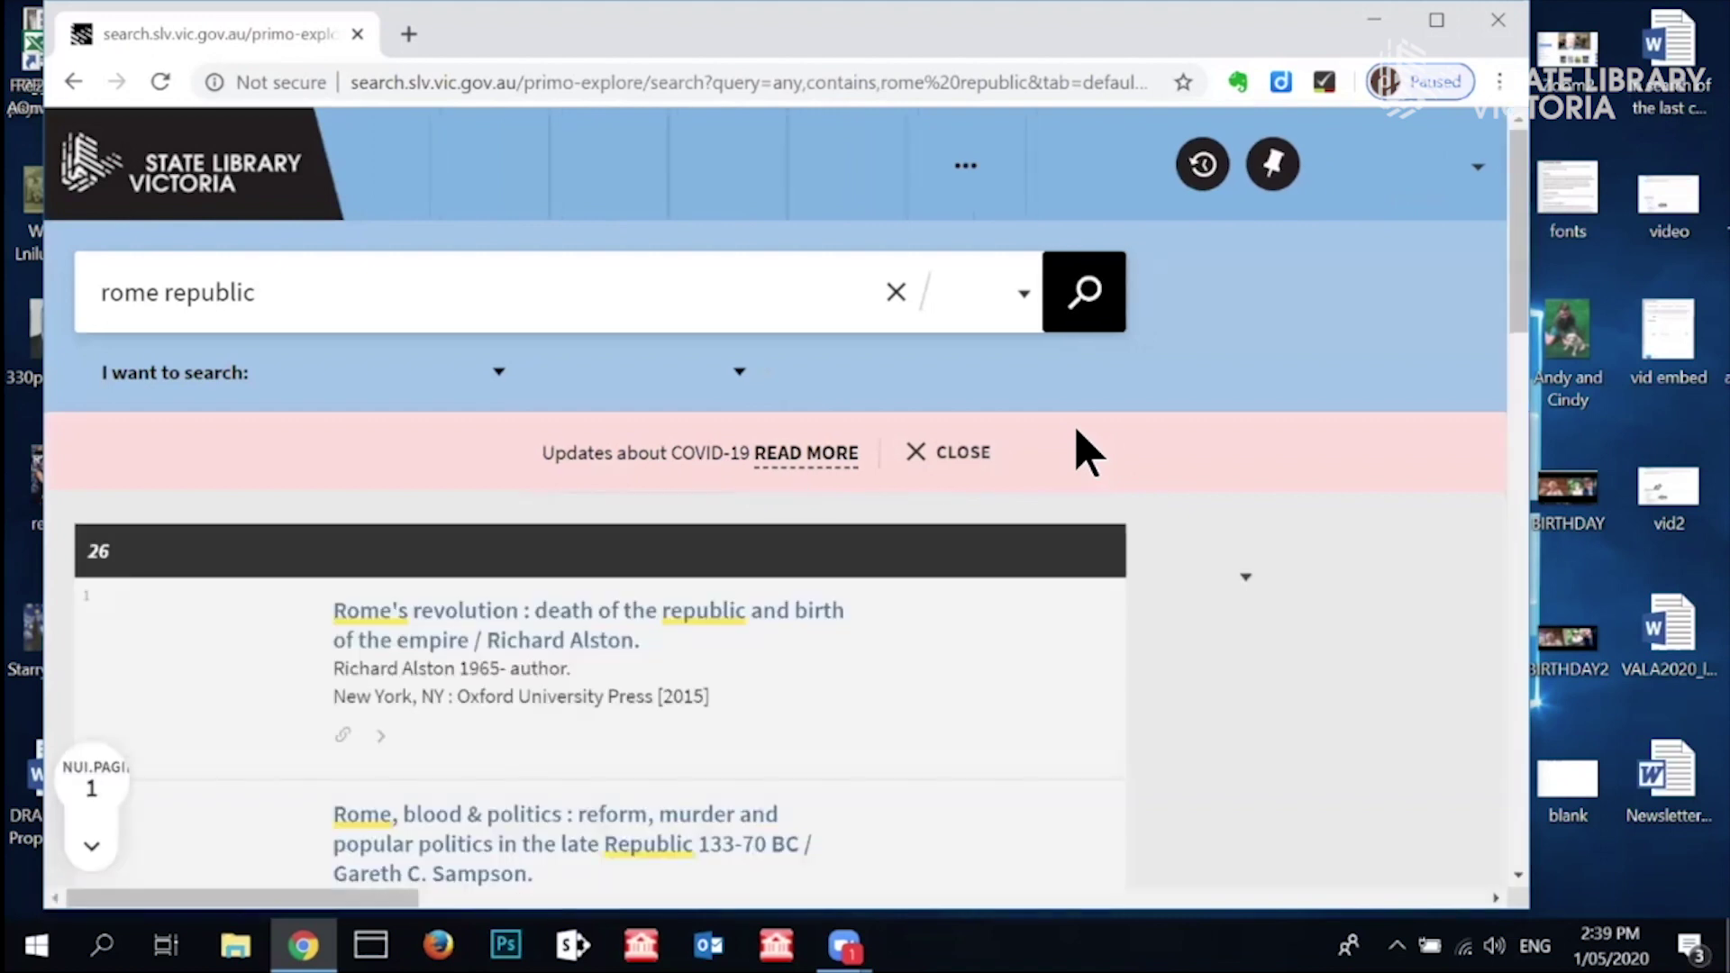
Step: Open the online record of "Rome's revolution : death of the republic and birth of the empire" and examine its availability, details and online access options
scroll(1086, 450, "down", 4)
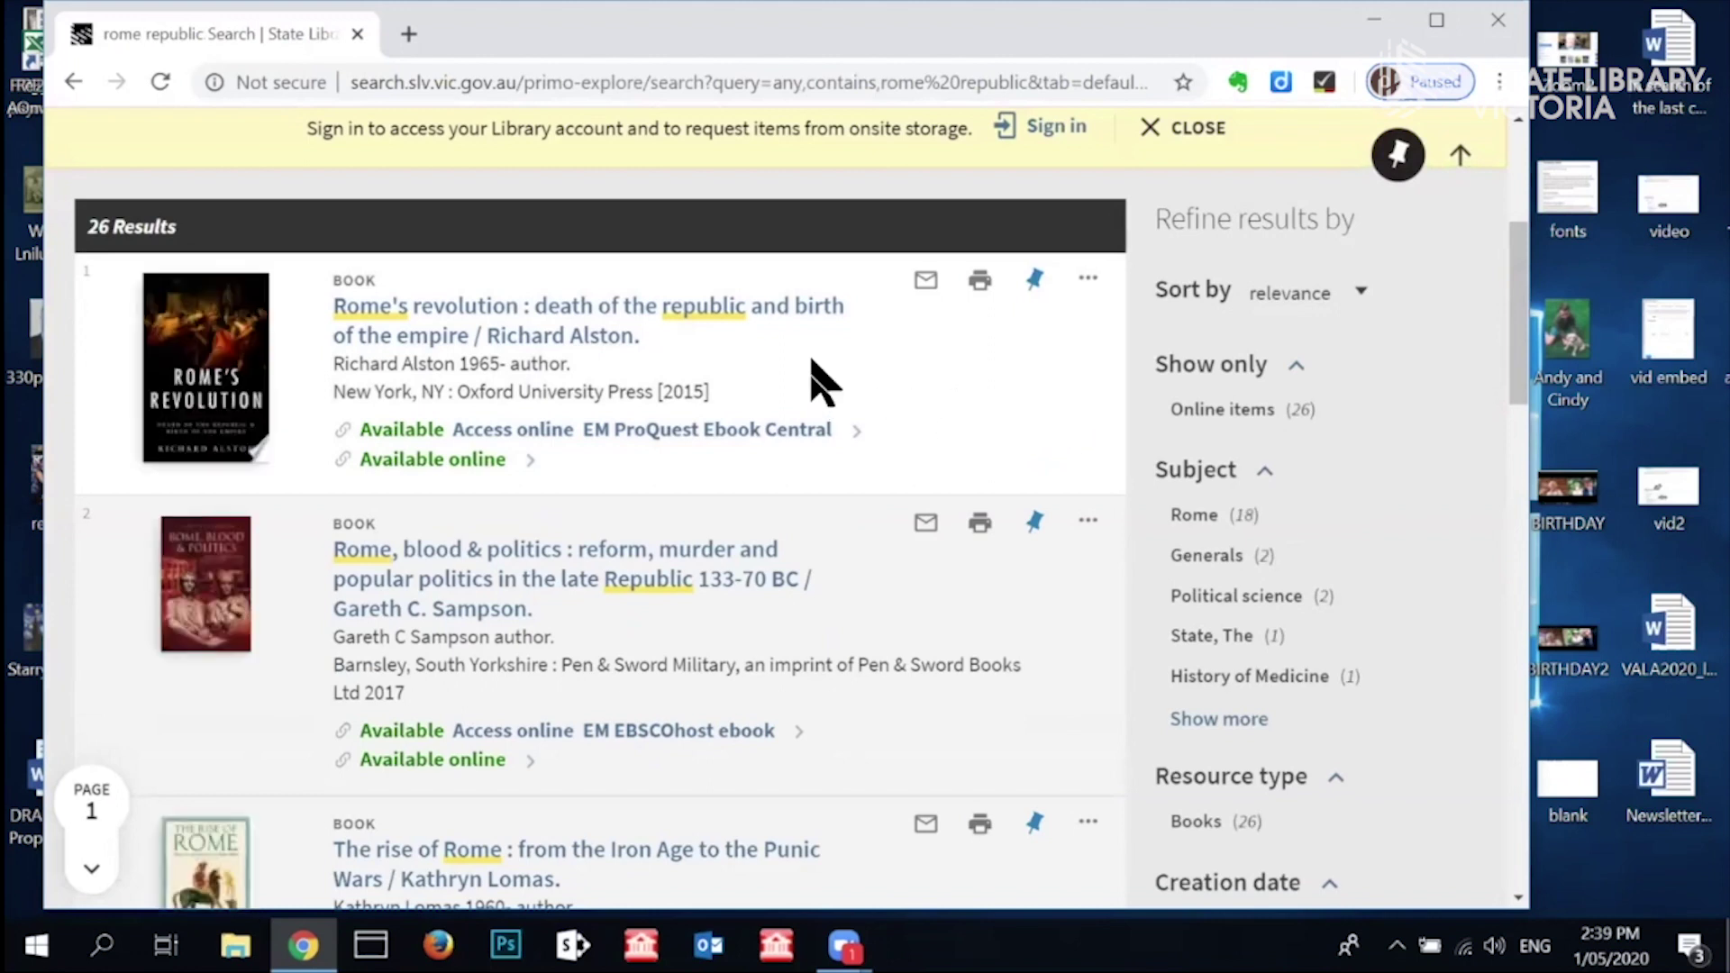
left_click(450, 462)
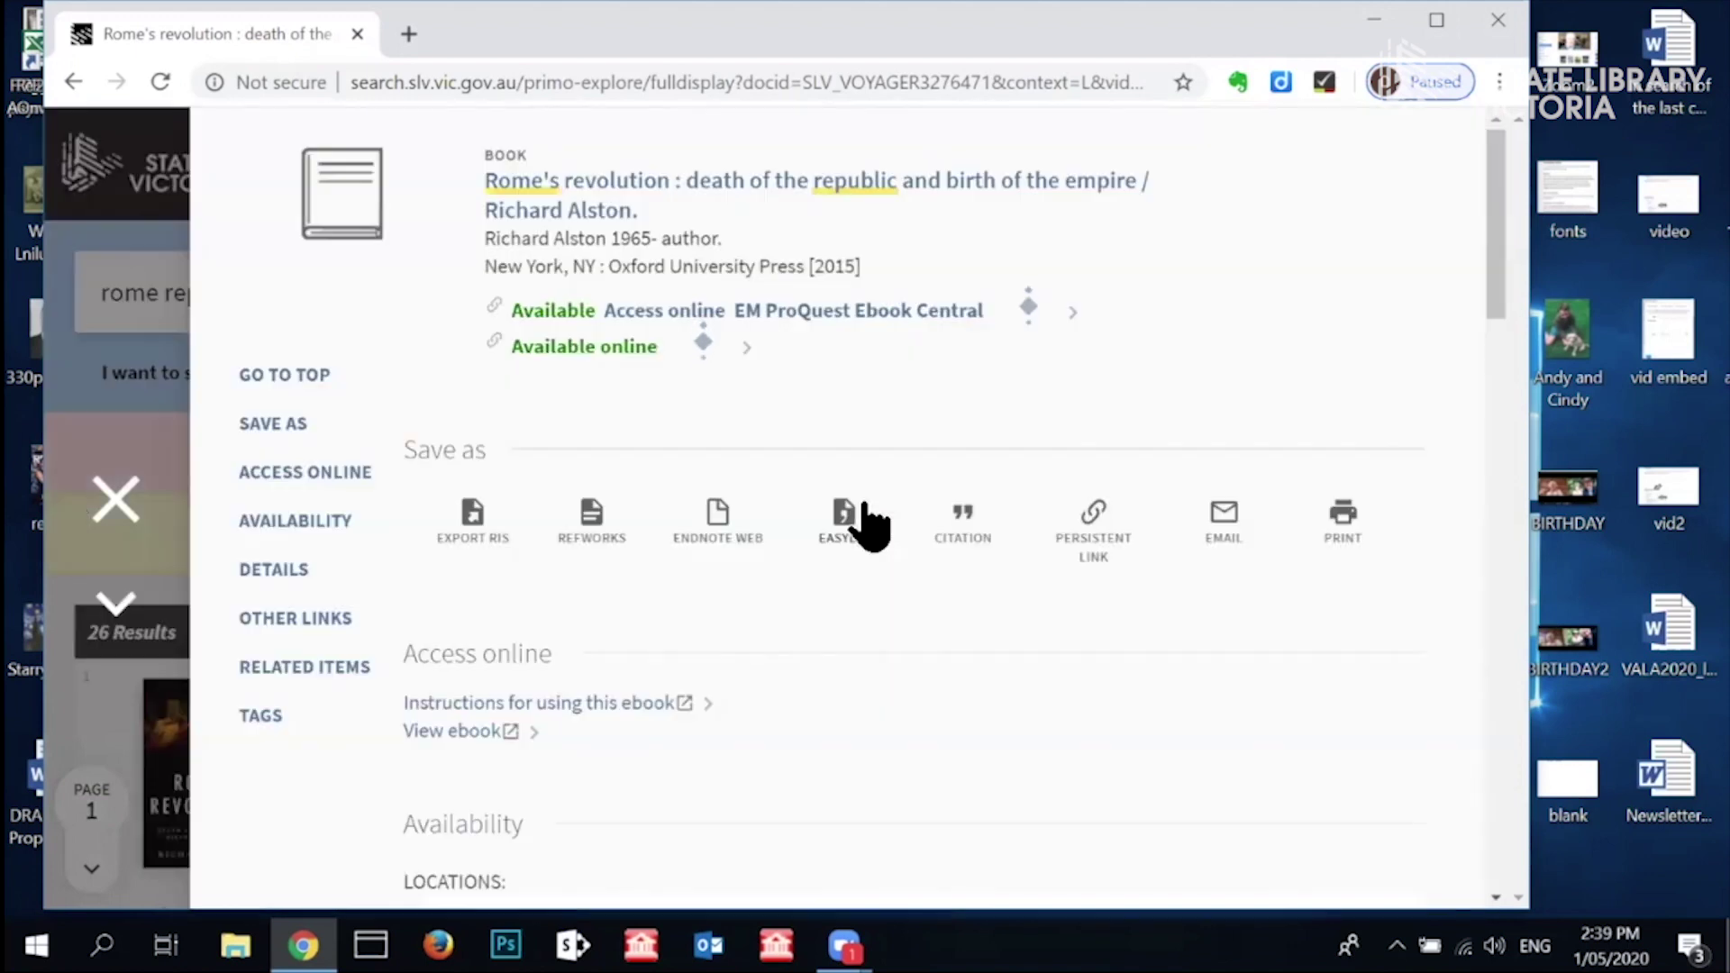
left_click(867, 521)
scroll(883, 576, "down", 6)
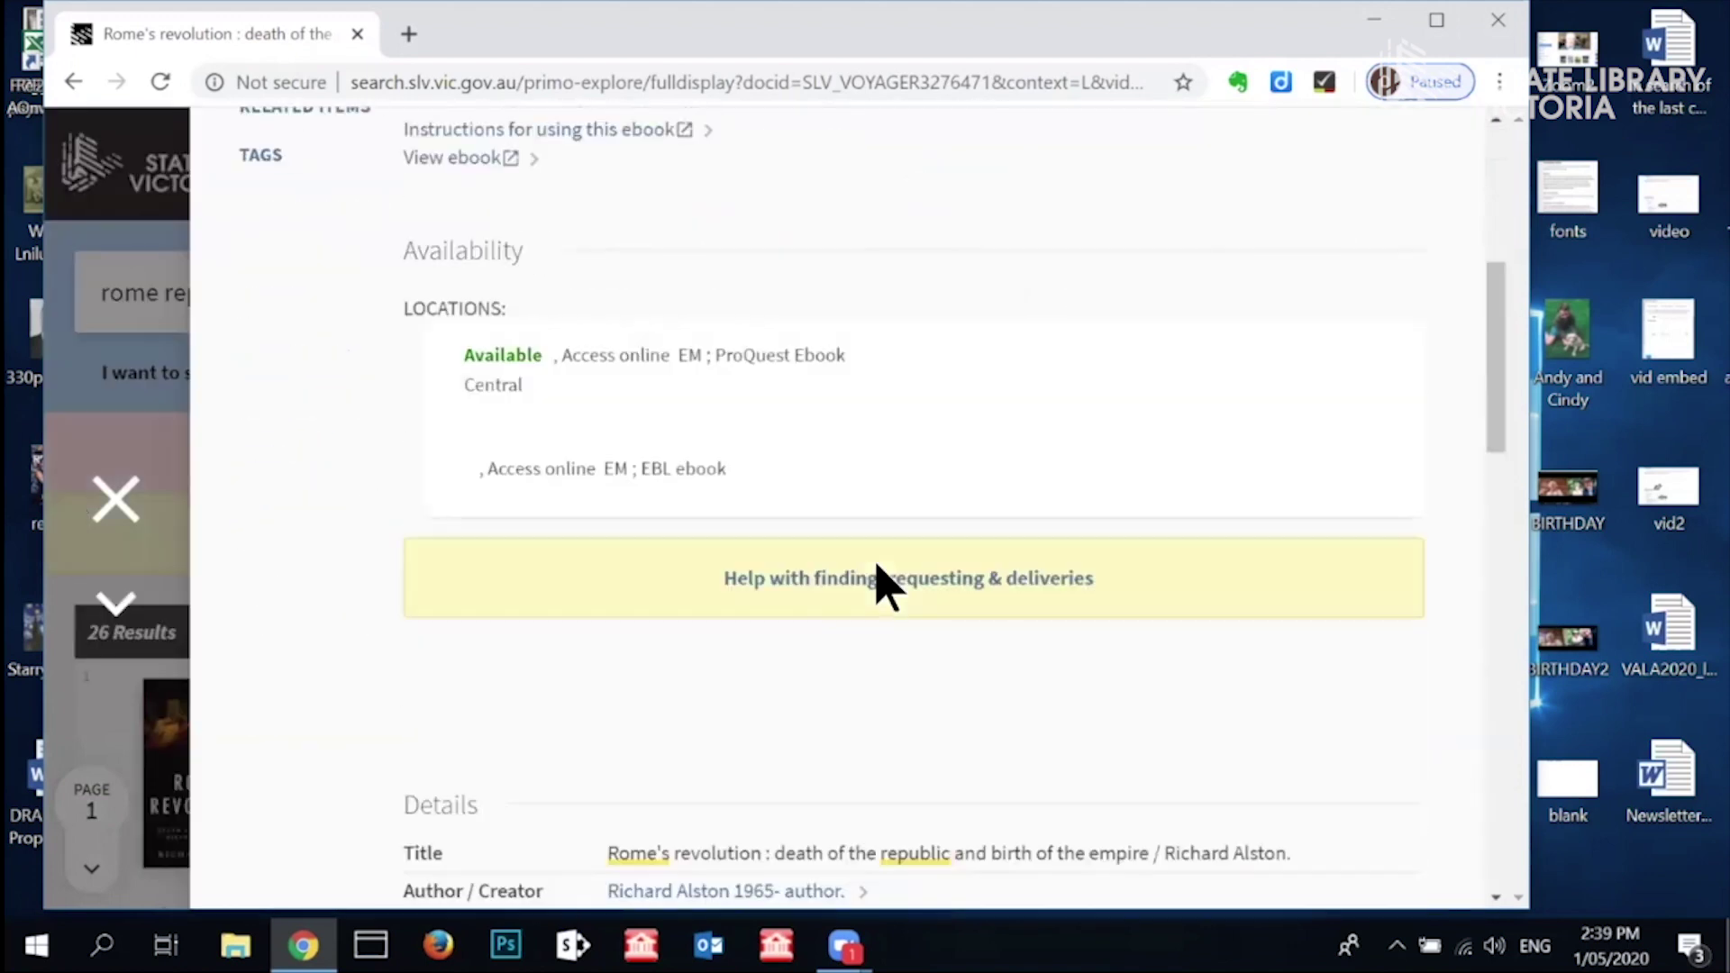
scroll(878, 577, "down", 3)
scroll(965, 560, "down", 2)
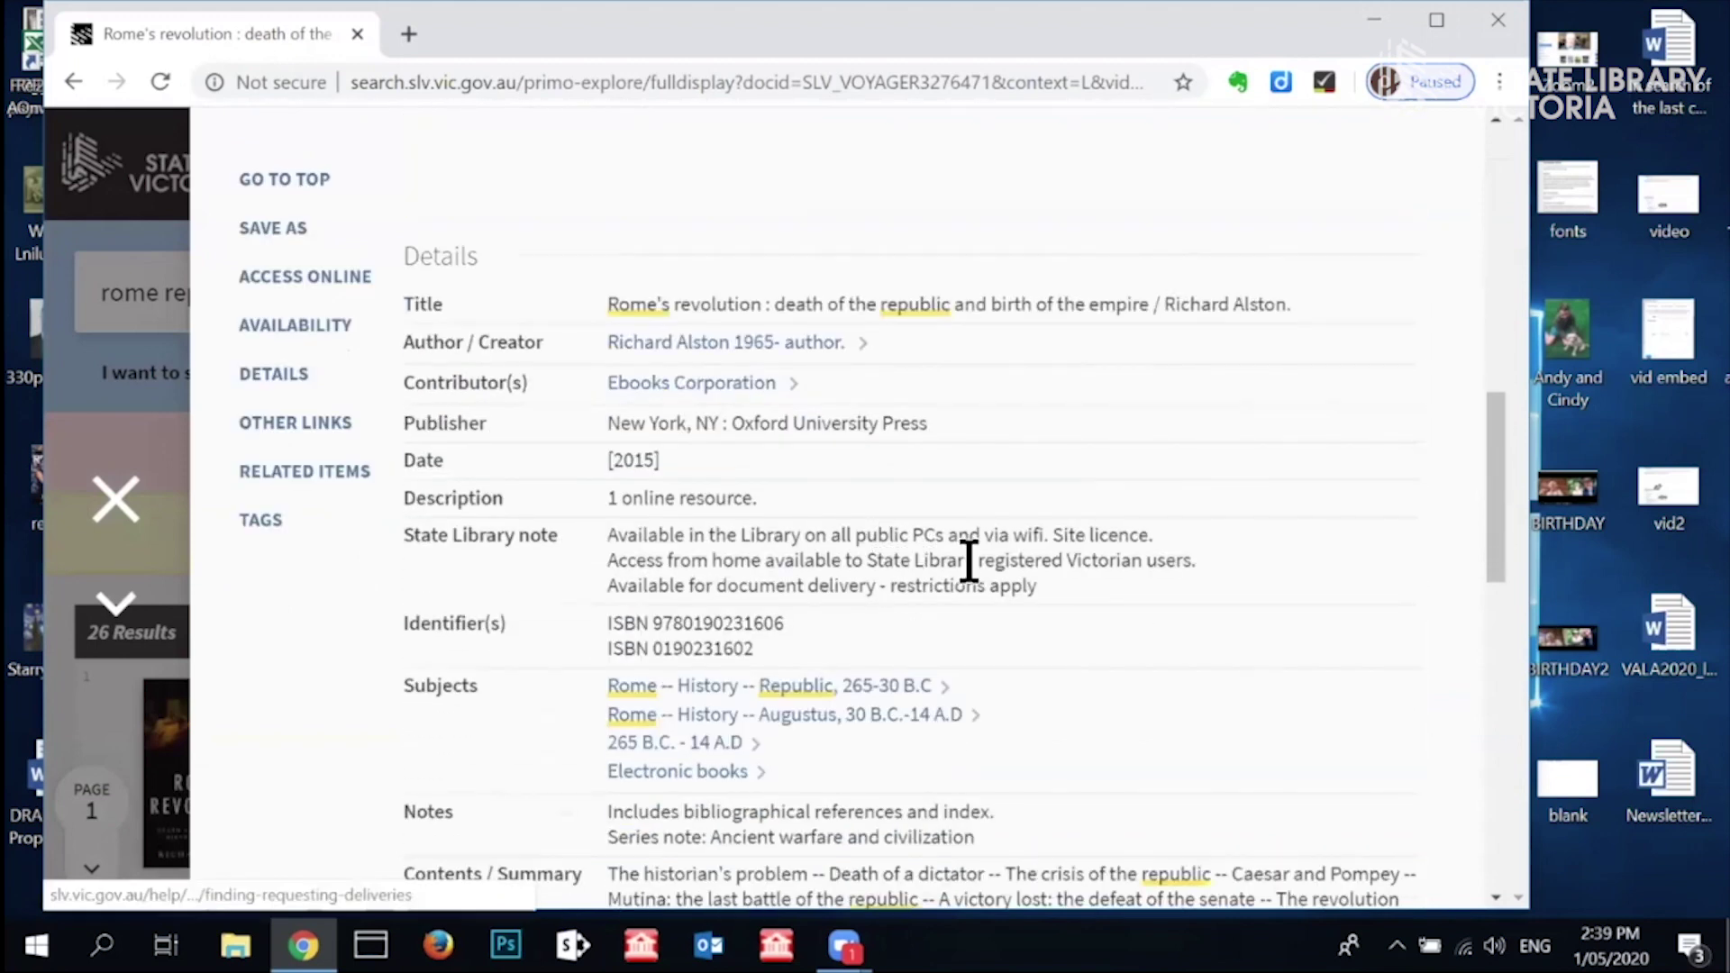
scroll(1011, 553, "down", 4)
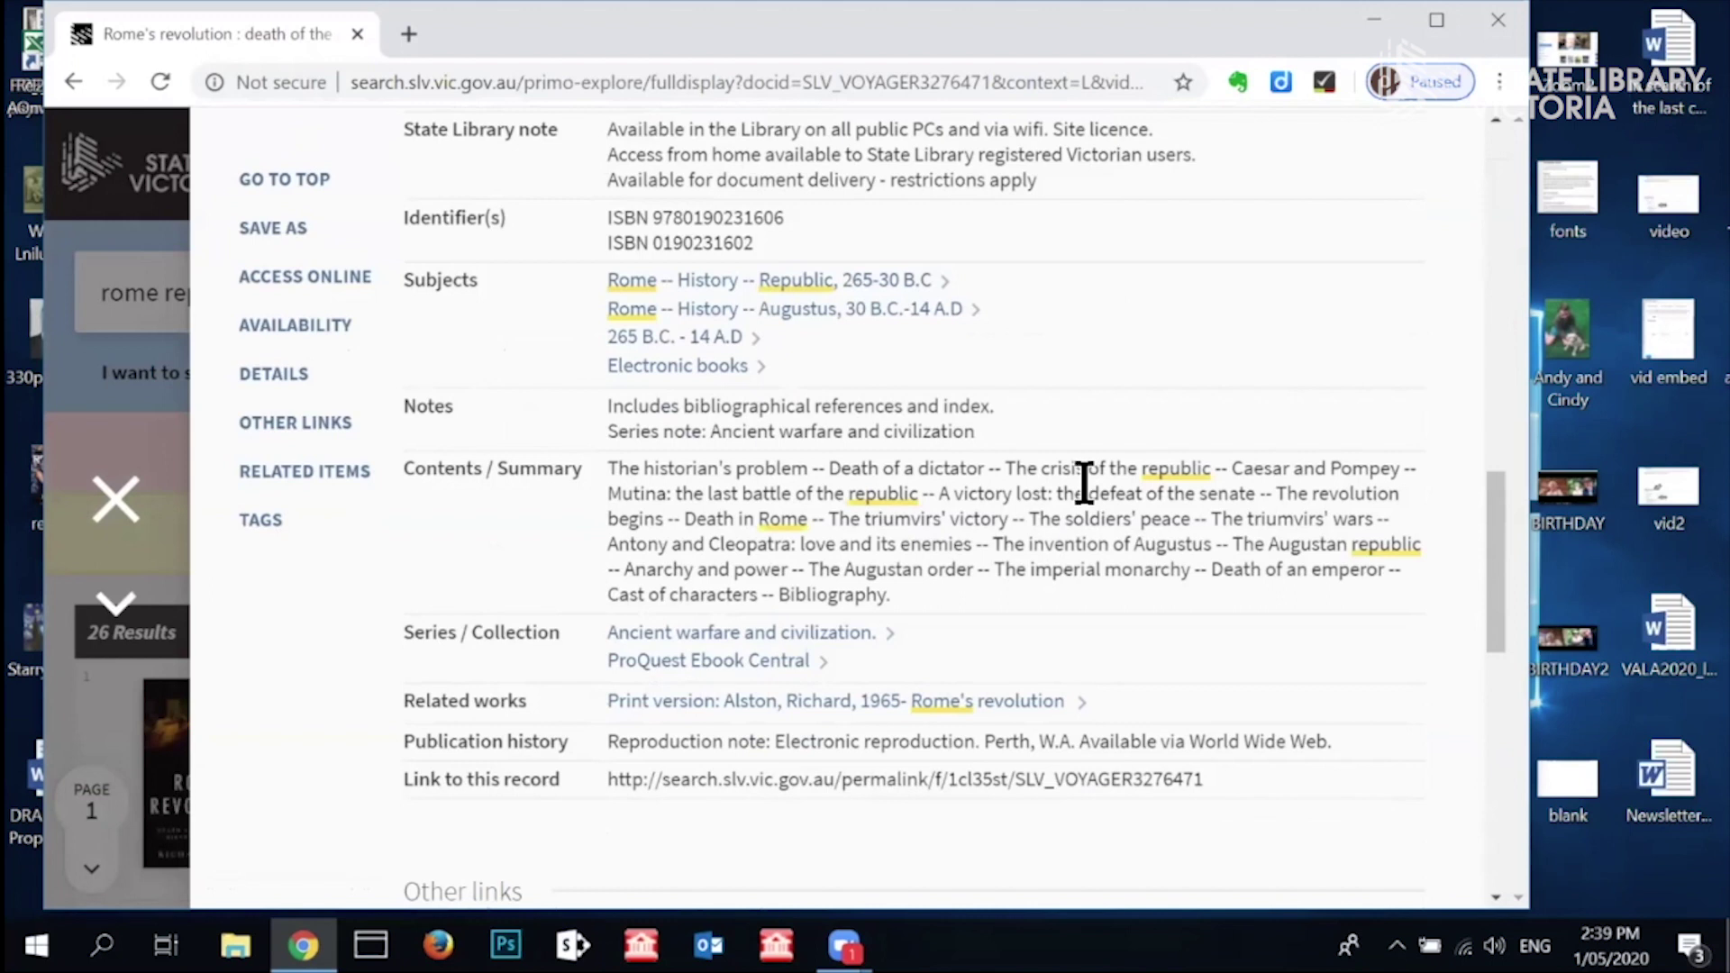
scroll(1084, 484, "up", 10)
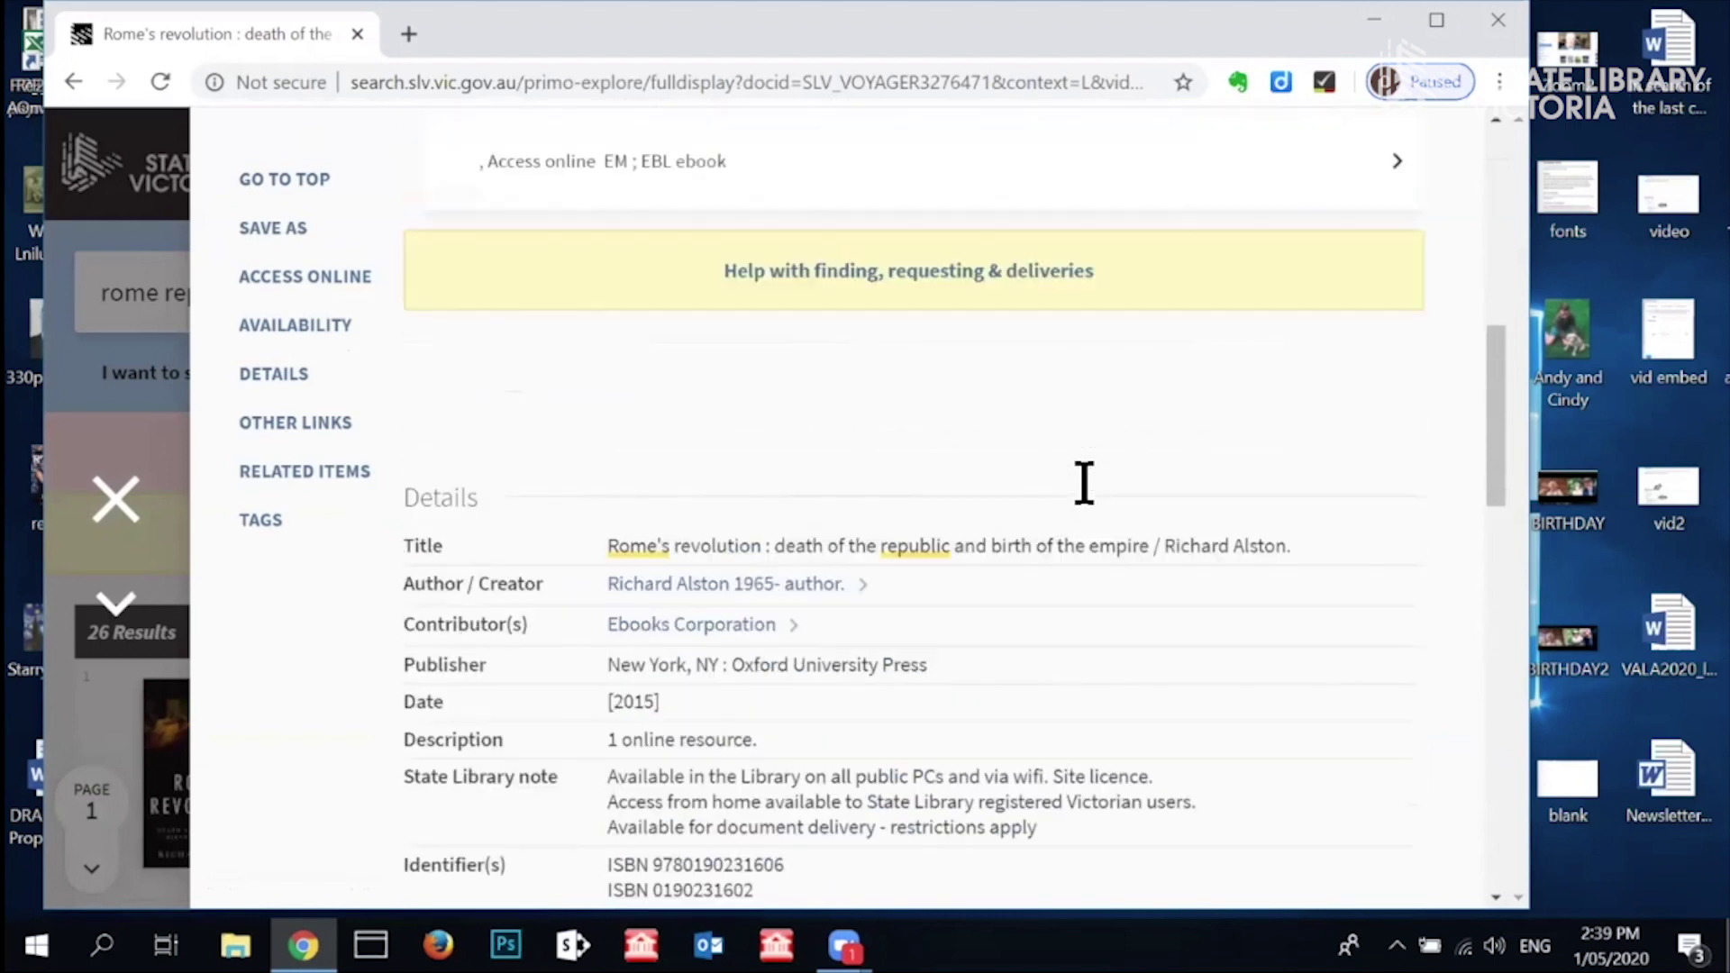
scroll(1084, 495, "up", 5)
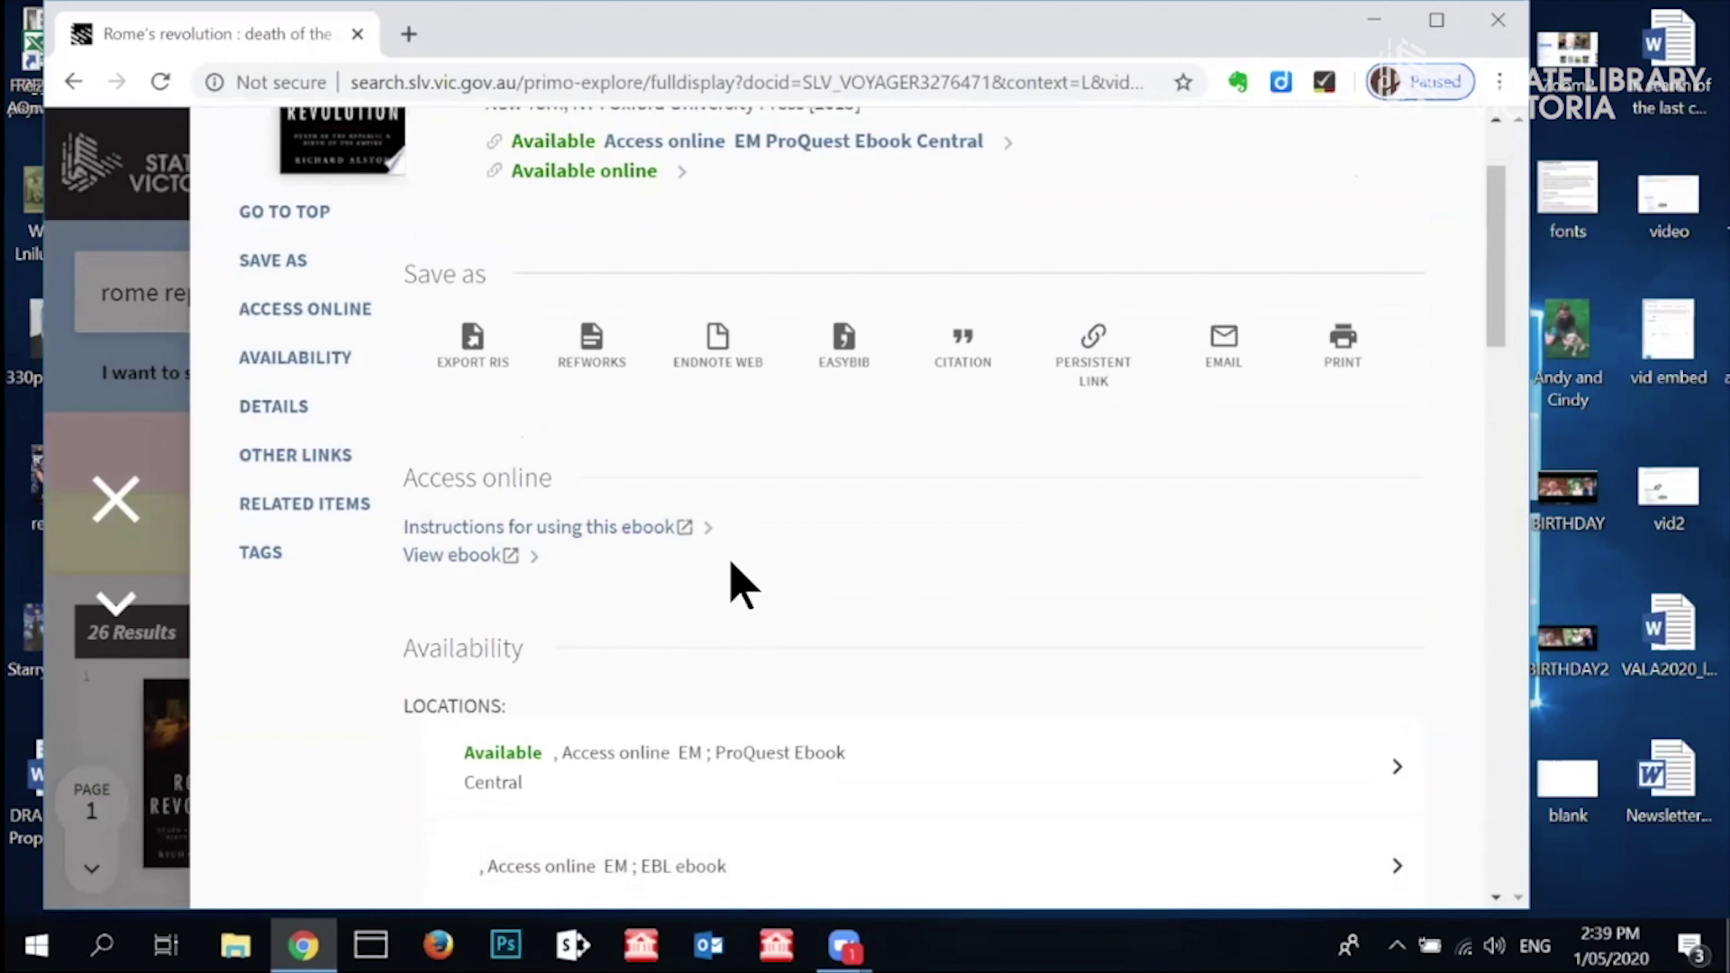
Step: Open the instructions for using this ebook and read the ProQuest Ebook Central guidance on viewing, reading online and downloading full ebooks offline
left_click(624, 530)
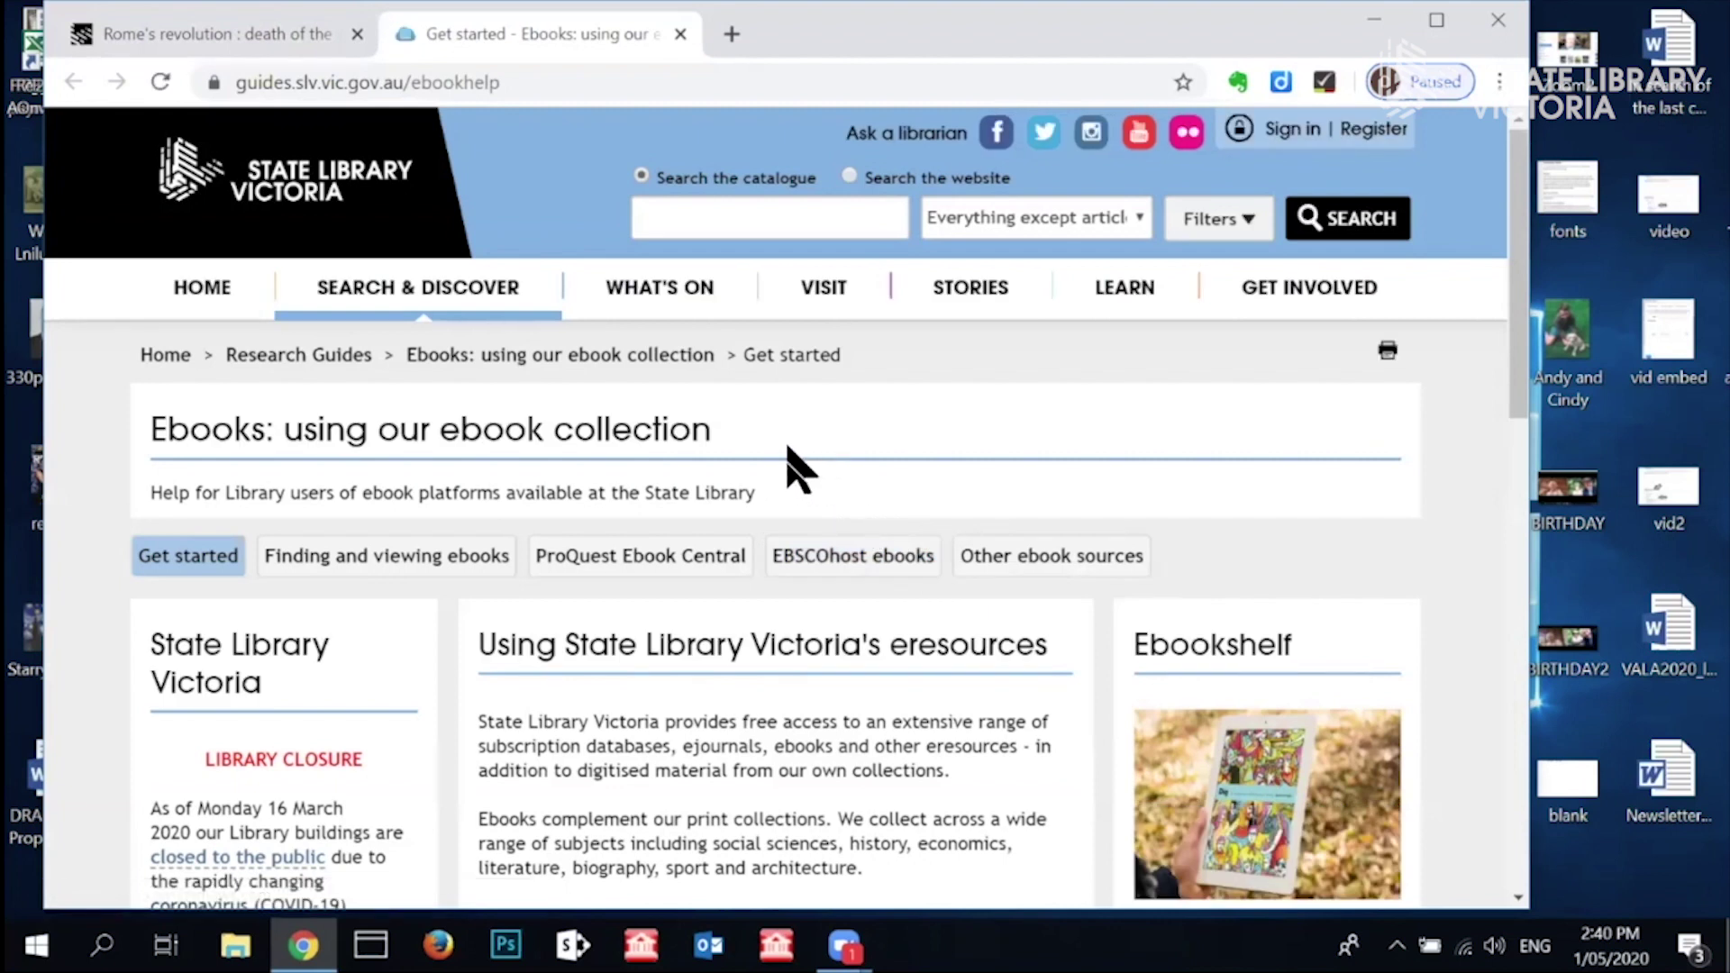
scroll(792, 468, "down", 3)
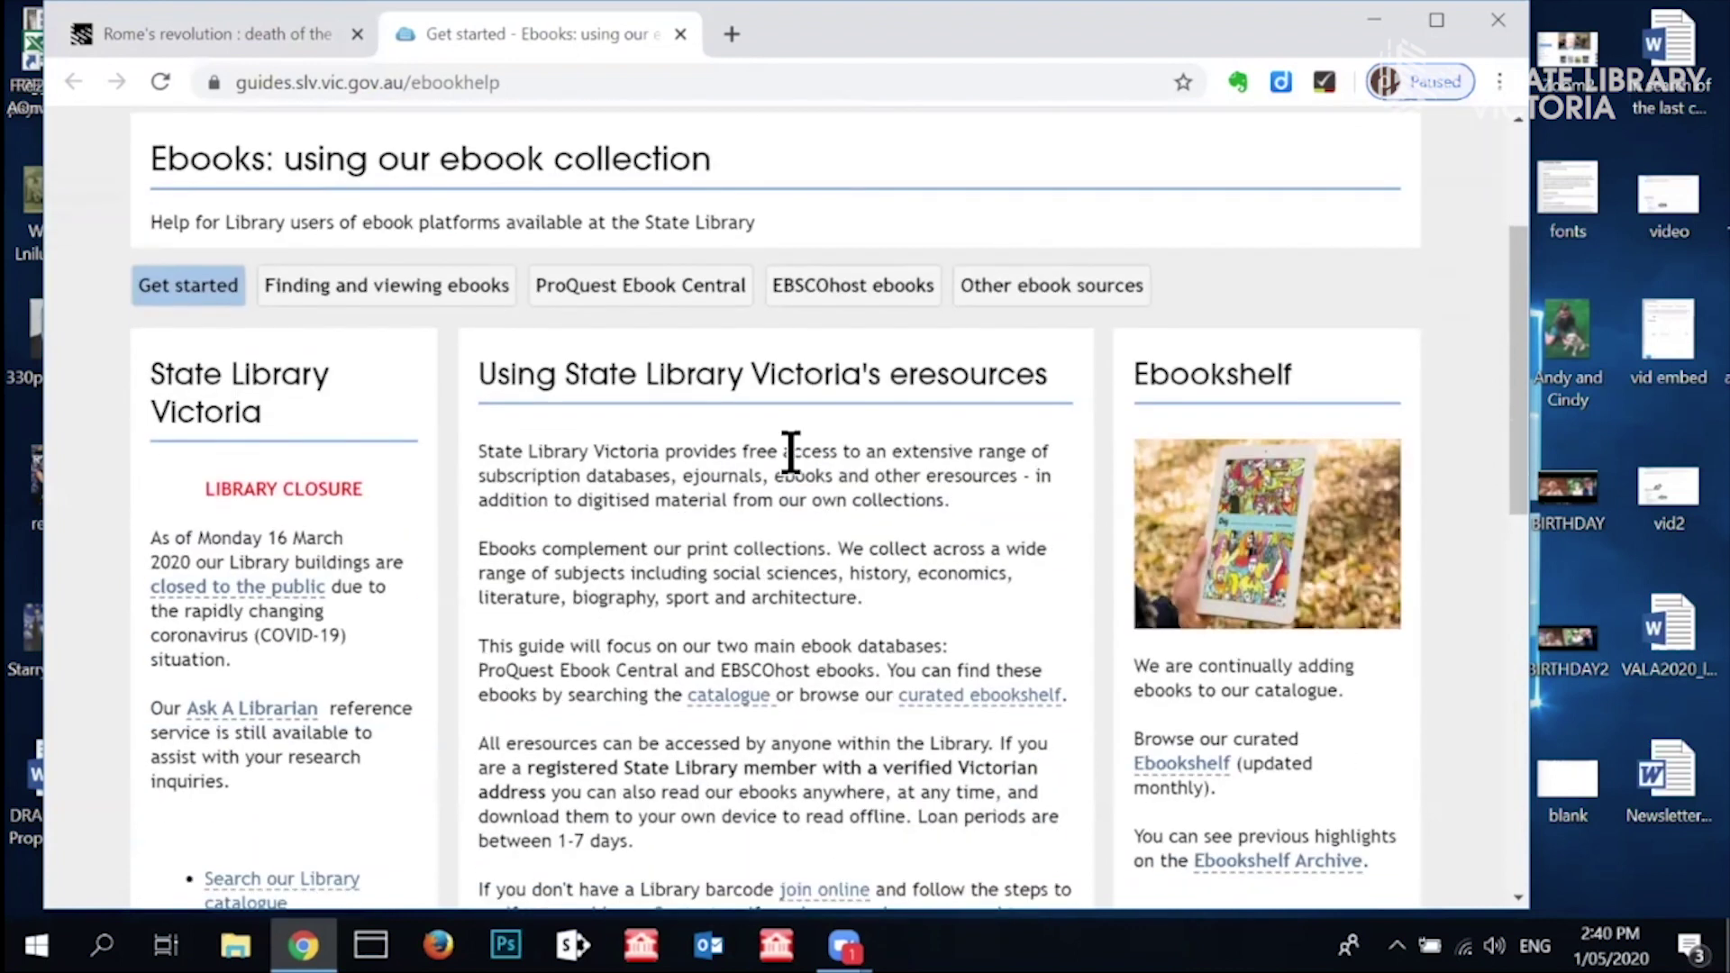
left_click(665, 288)
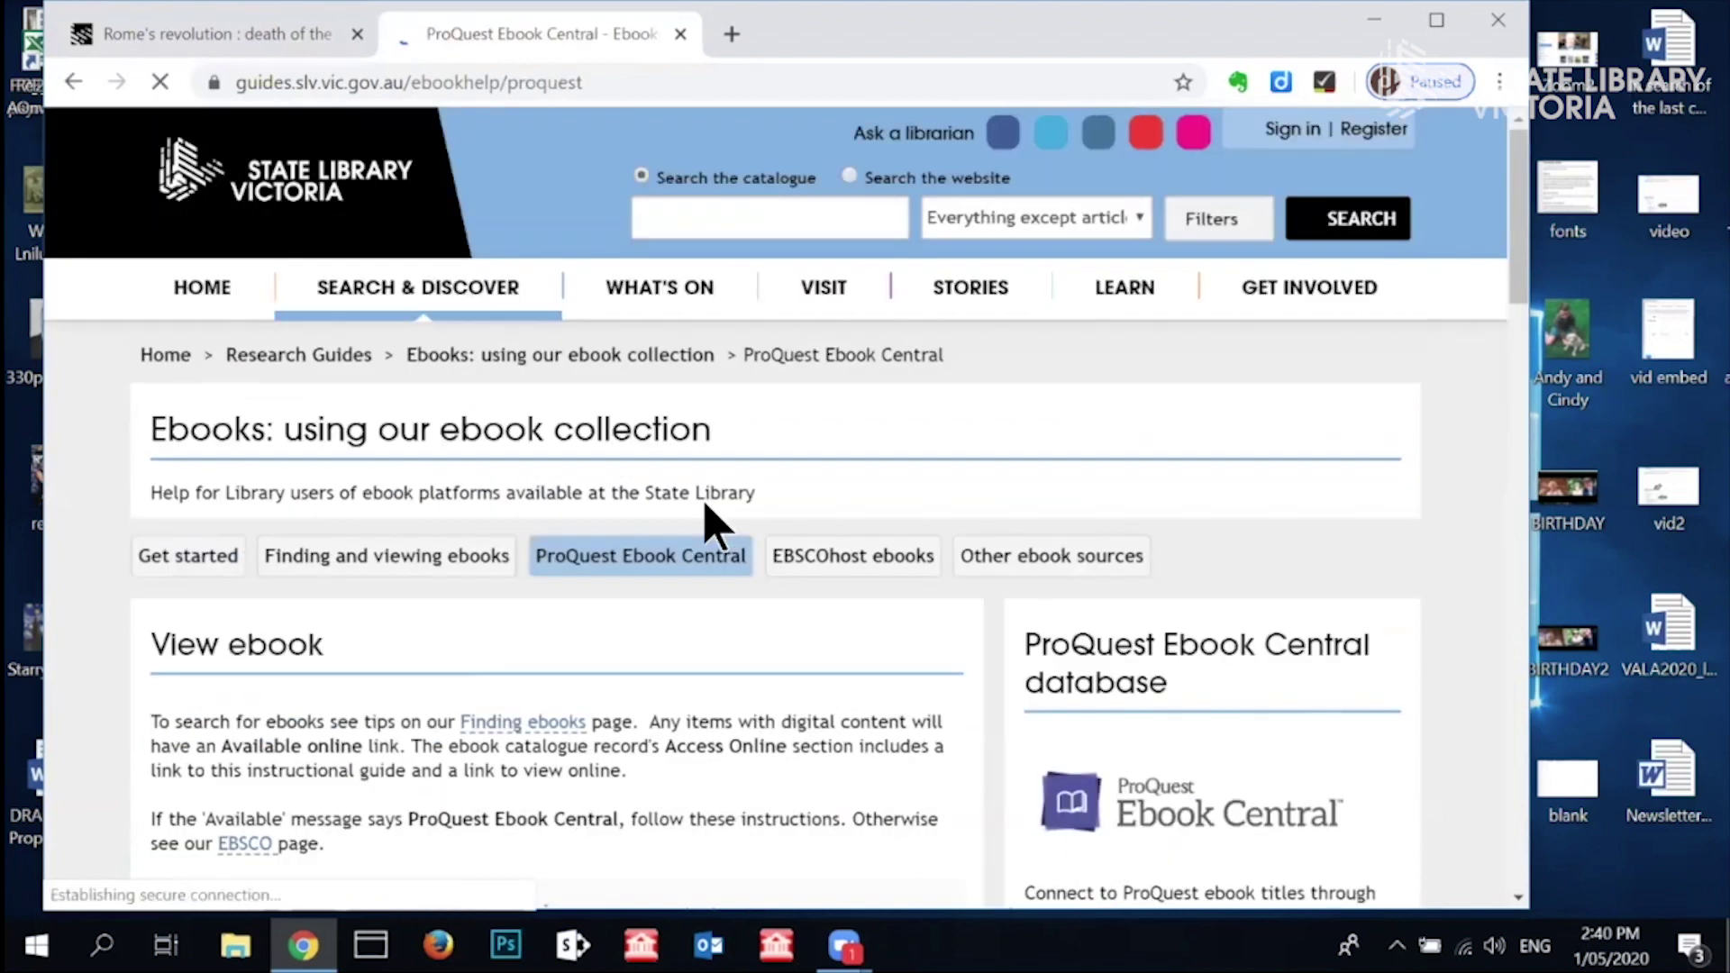
scroll(711, 522, "down", 5)
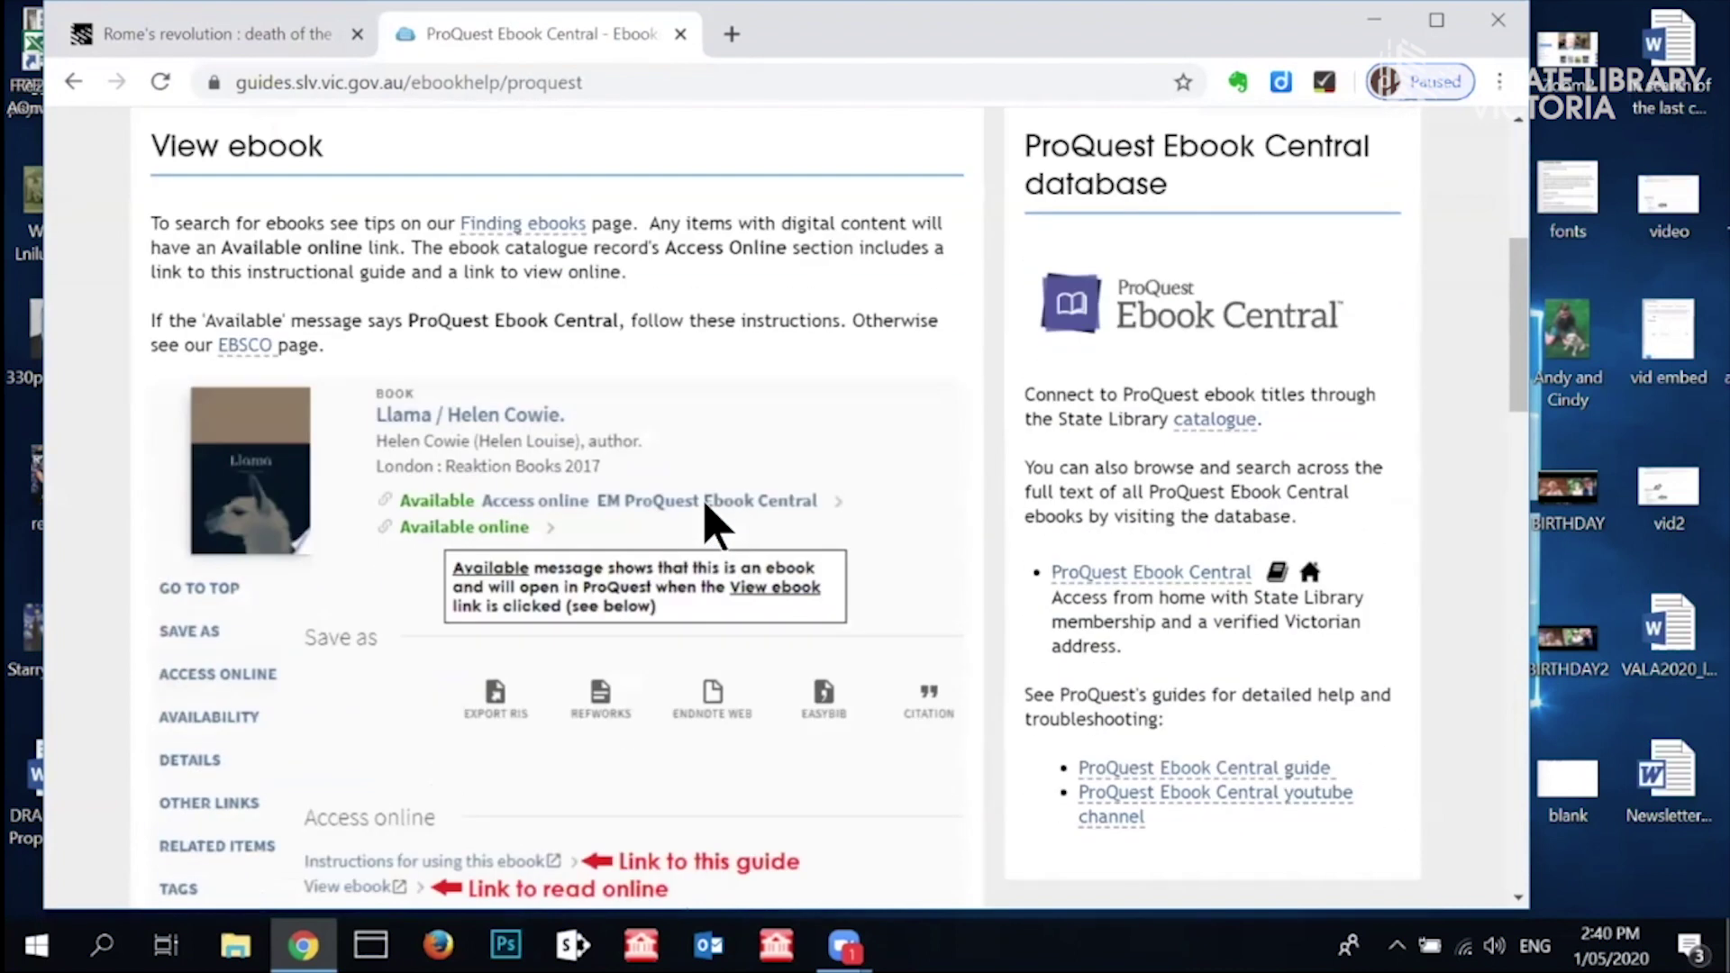
scroll(707, 515, "down", 12)
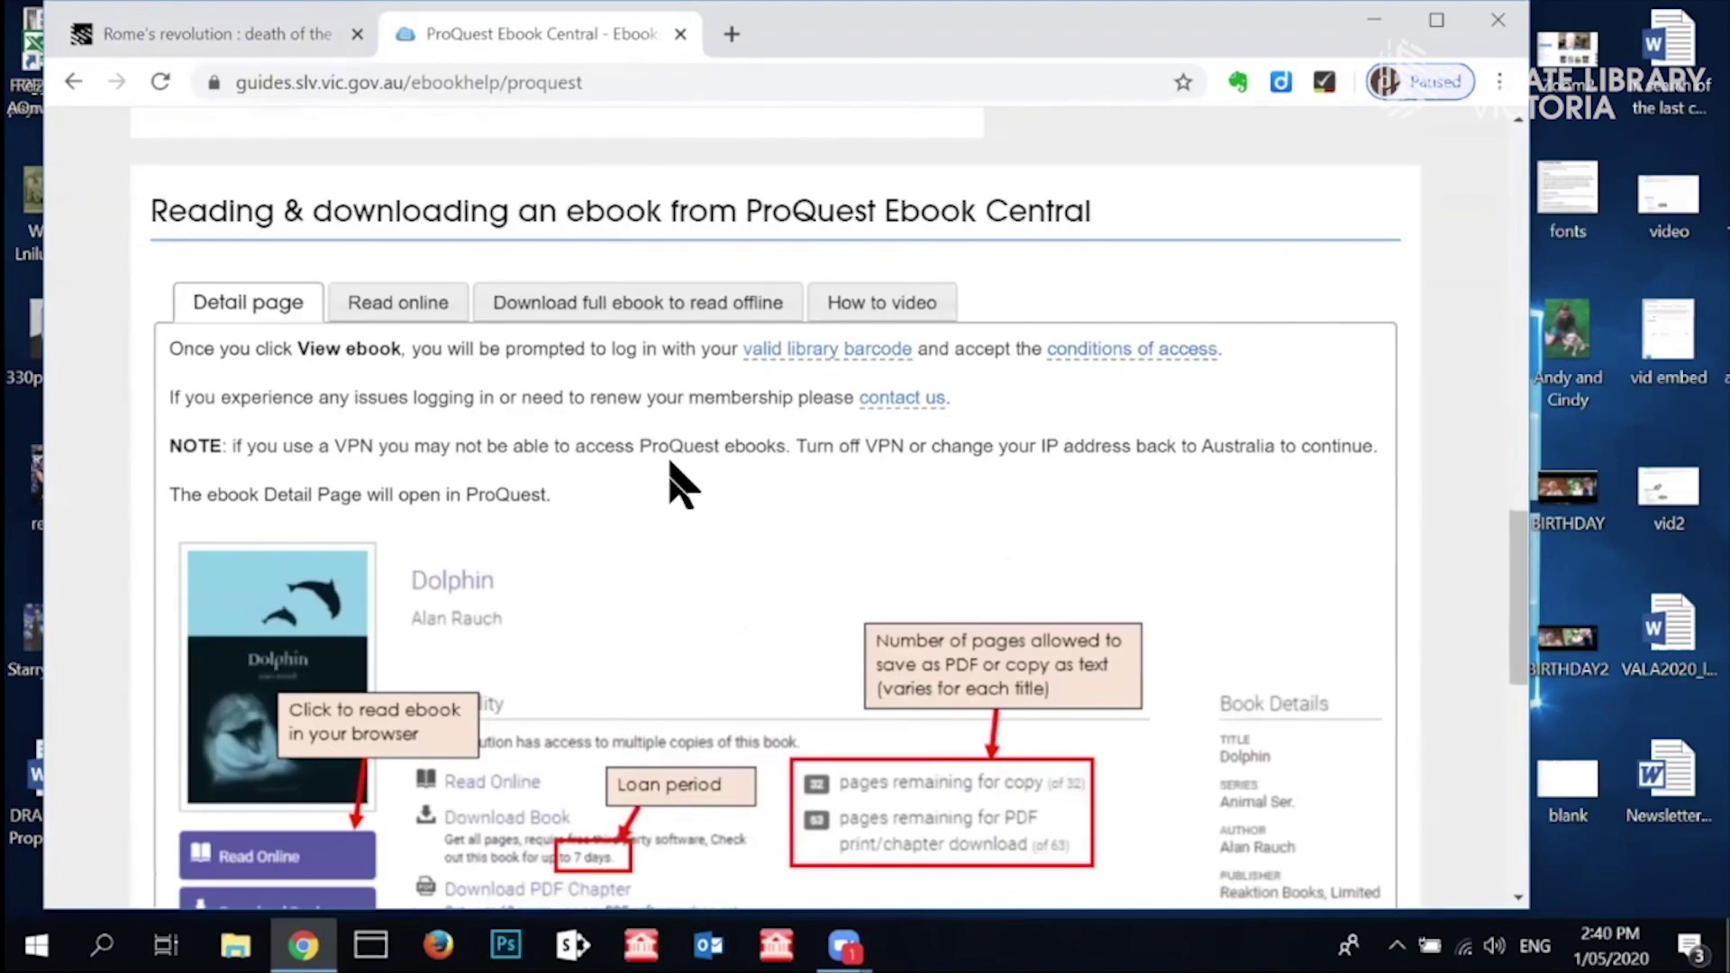
left_click(399, 307)
left_click(645, 314)
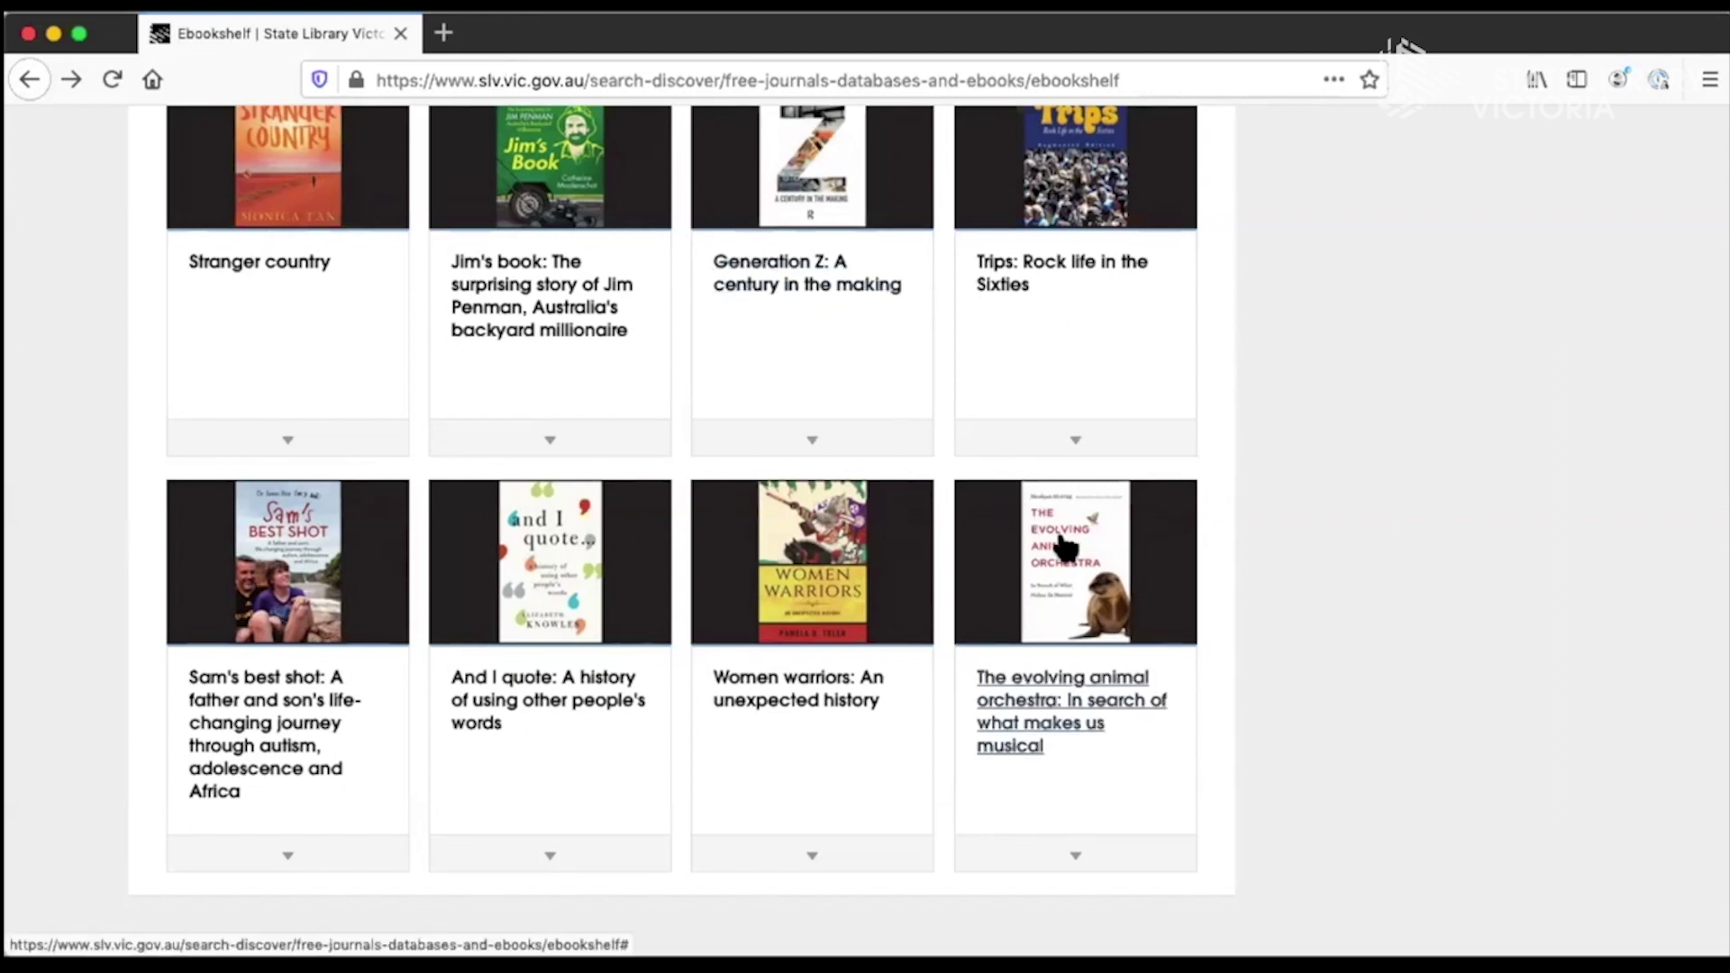
Step: Open the Ebookshelf title "The evolving animal orchestra" in ProQuest Ebook Central and examine its availability, page allowances and table of contents
left_click(1059, 711)
scroll(1050, 522, "down", 8)
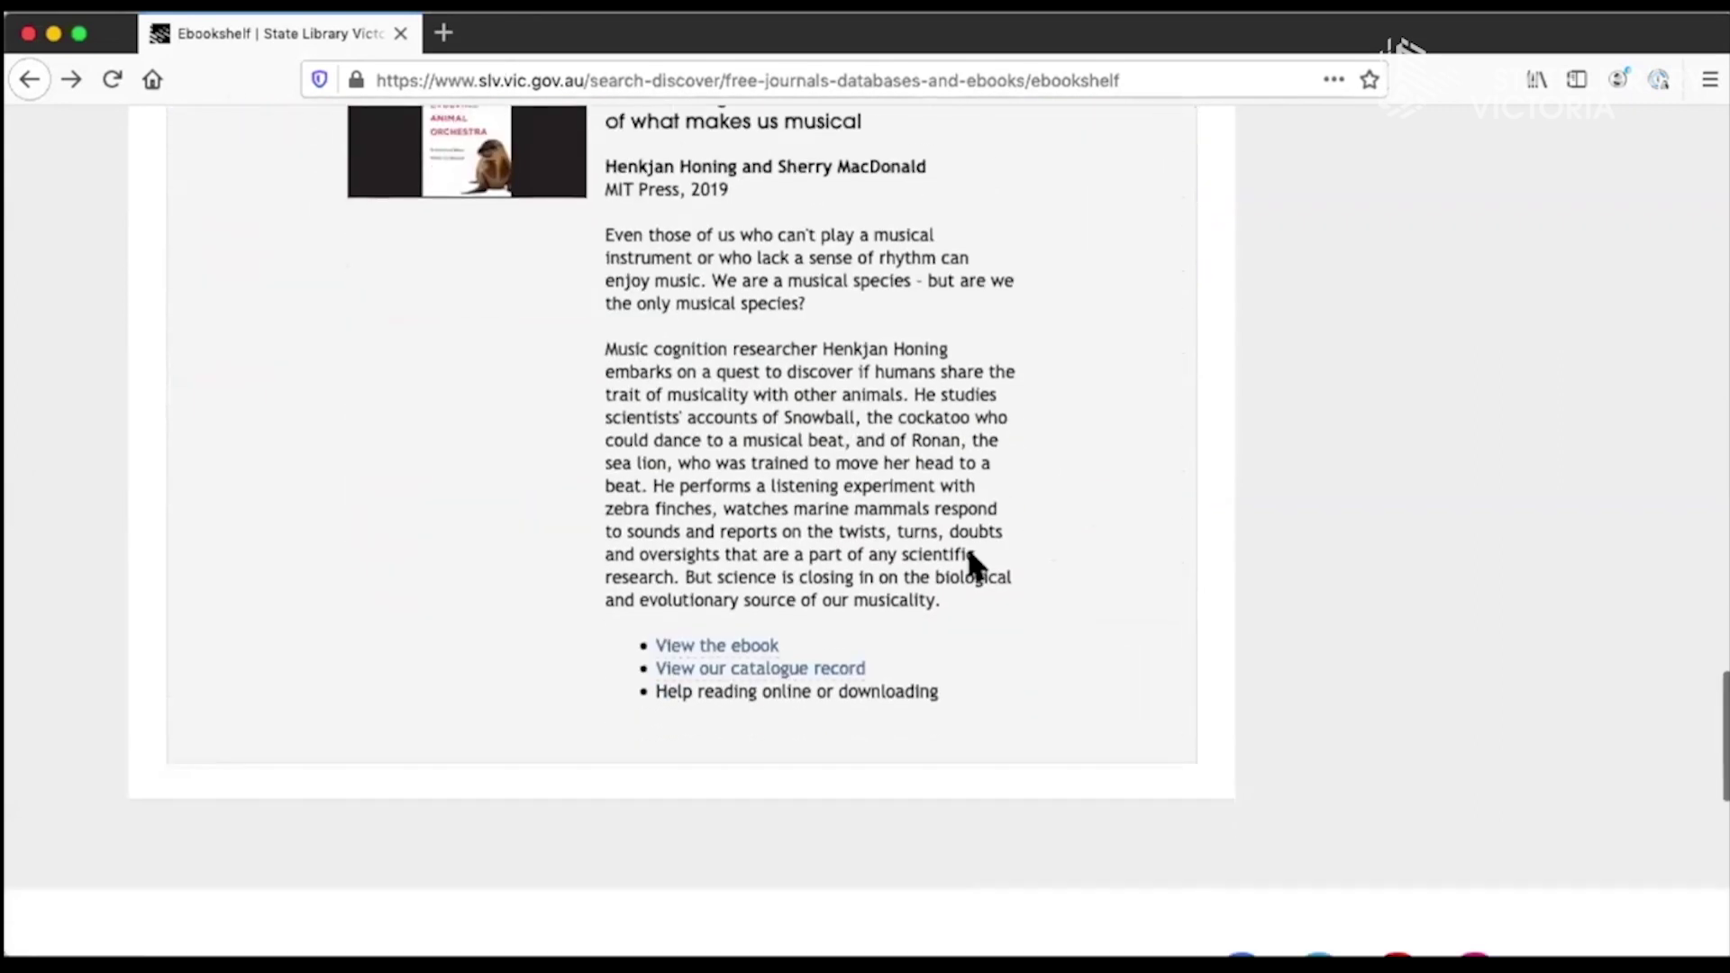
left_click(709, 646)
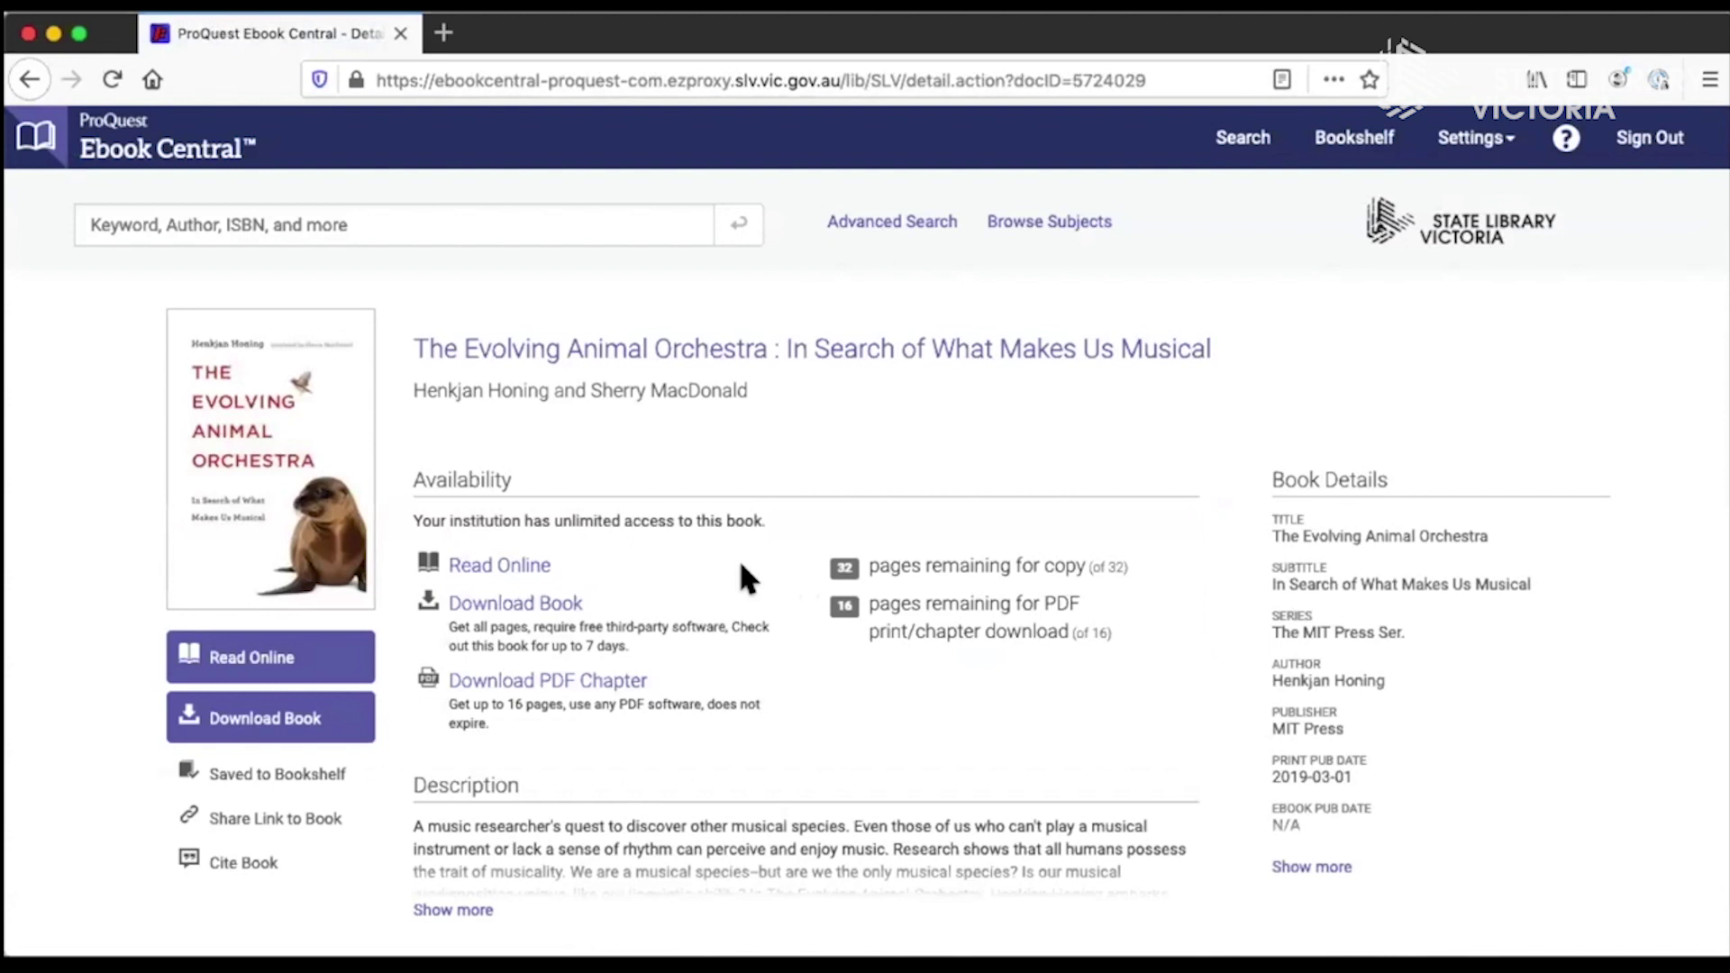
scroll(738, 569, "down", 5)
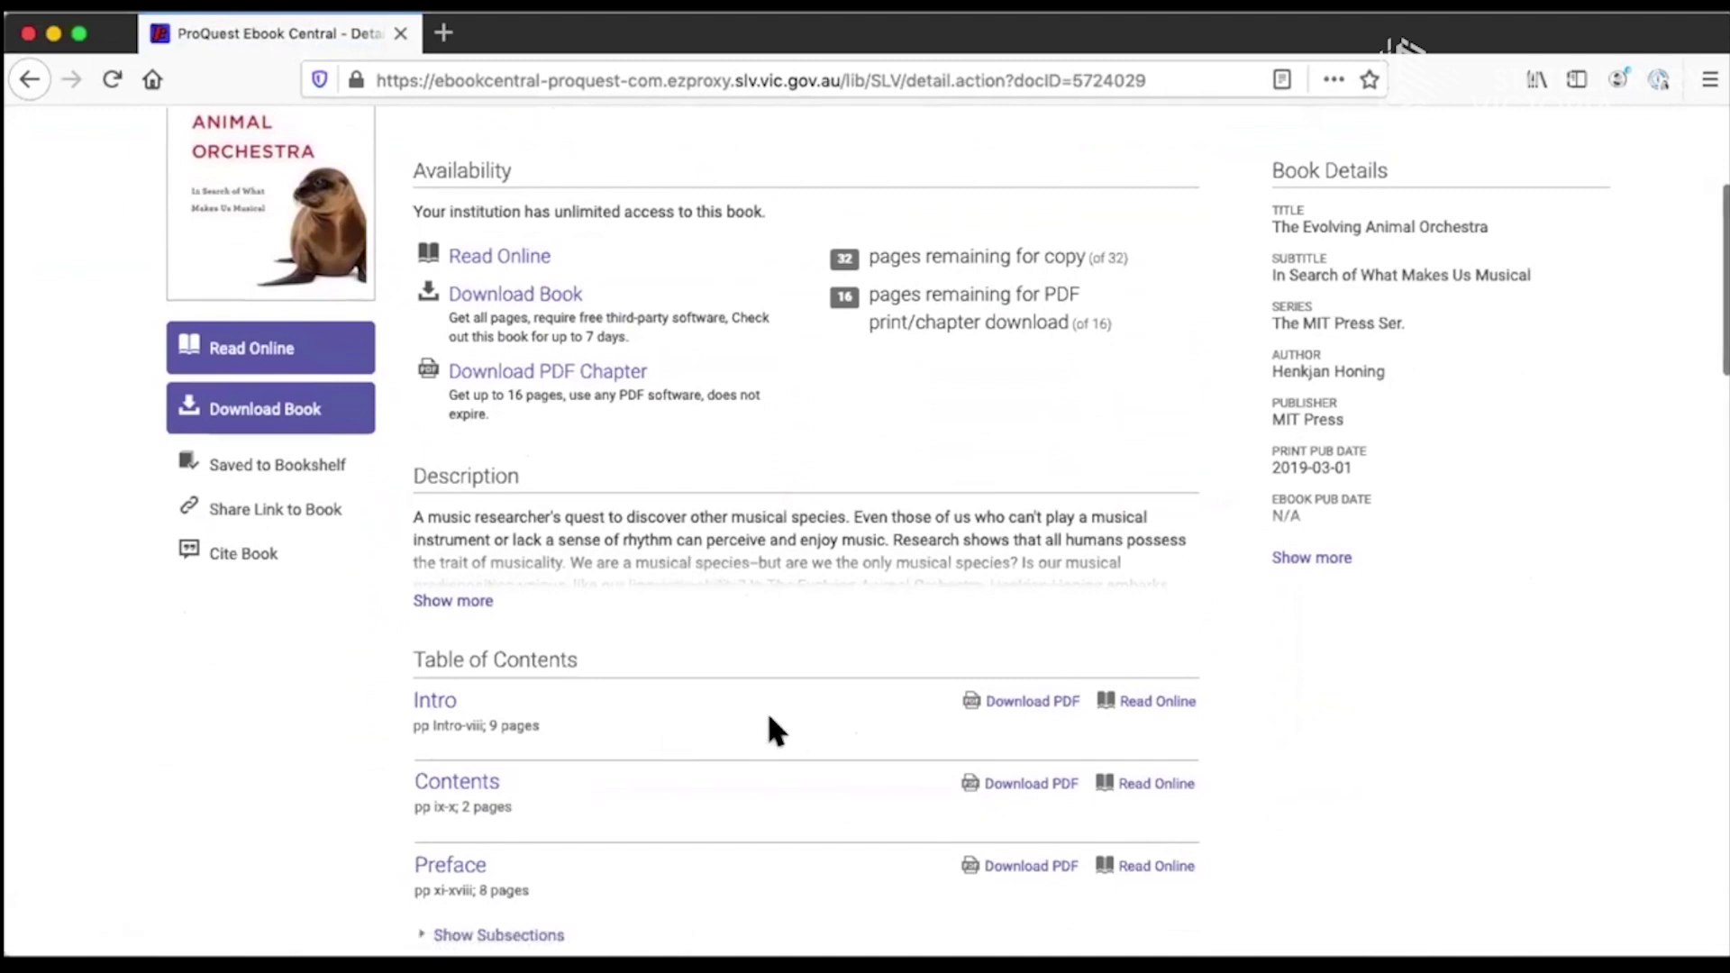
scroll(766, 711, "up", 3)
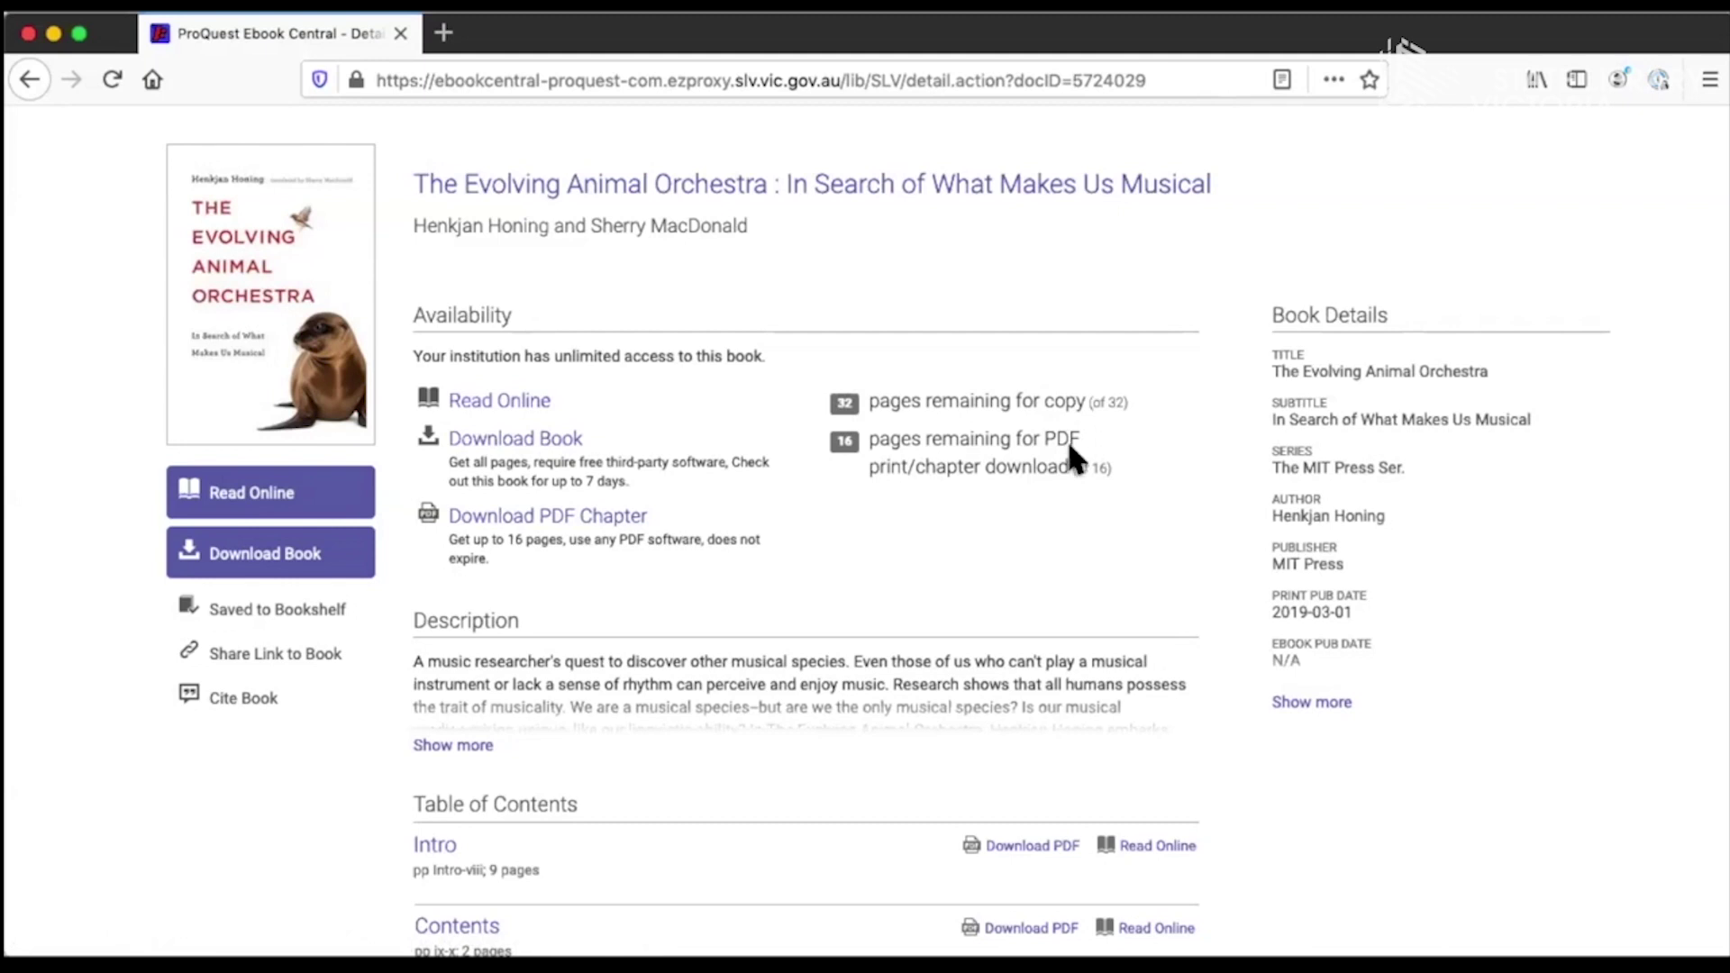
Step: Open "The Evolving Animal Orchestra" for online reading and browse its opening pages
left_click(505, 399)
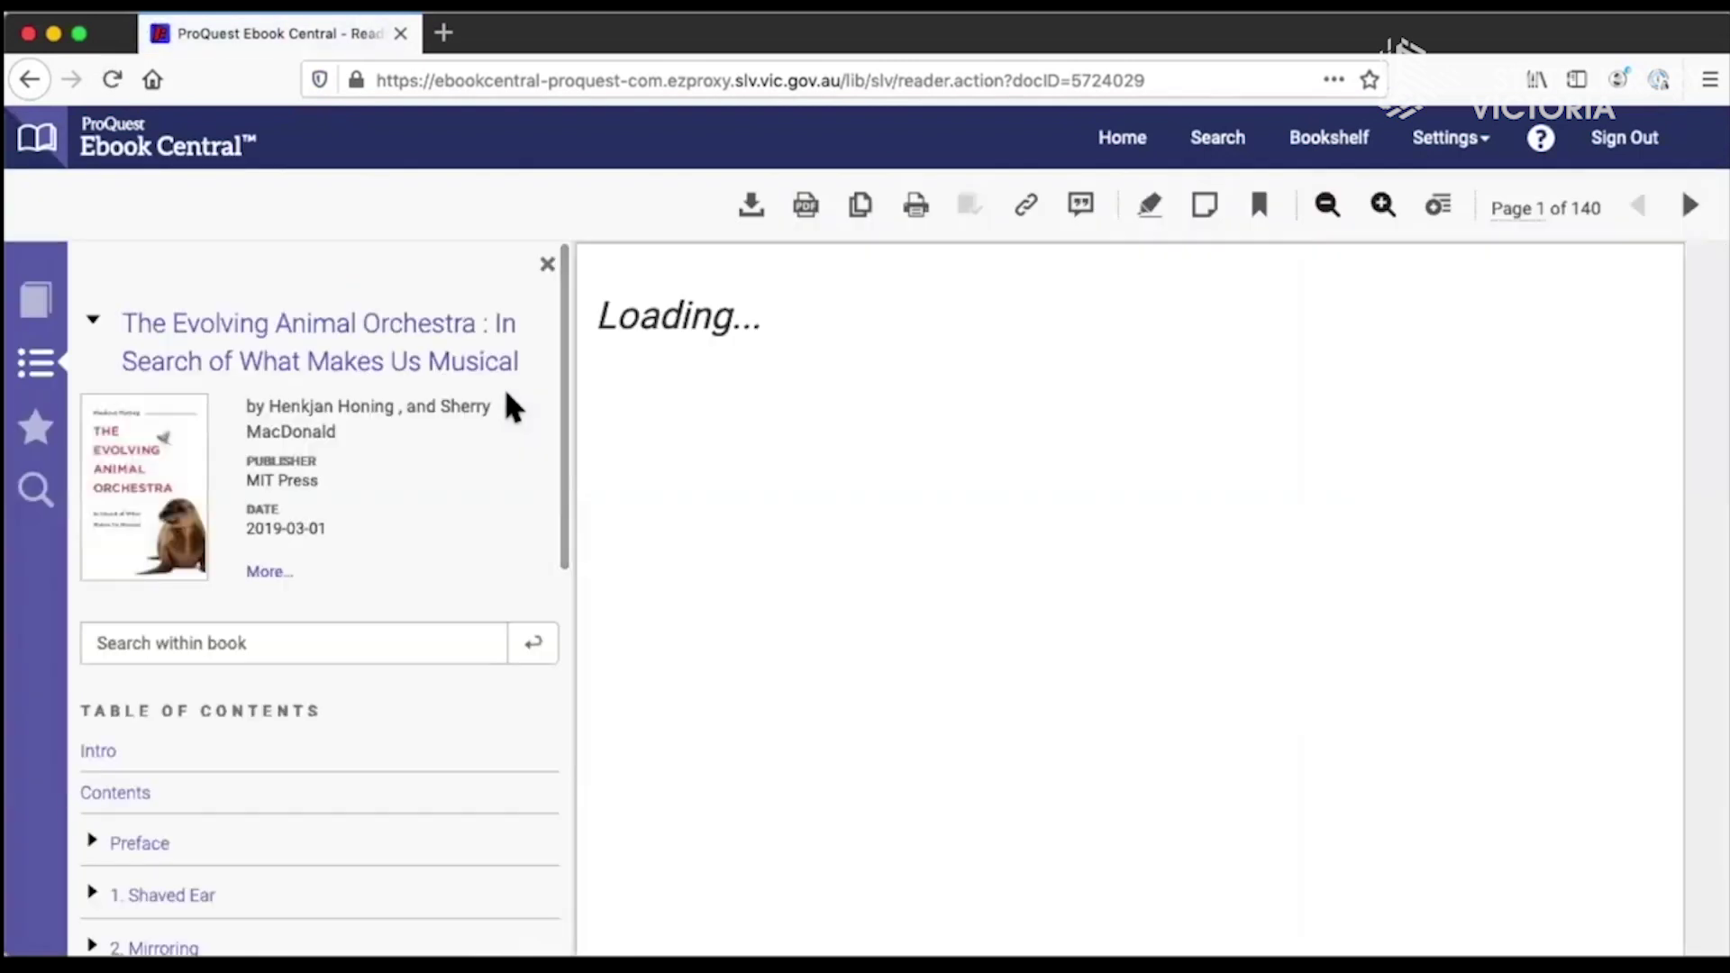
scroll(955, 540, "down", 10)
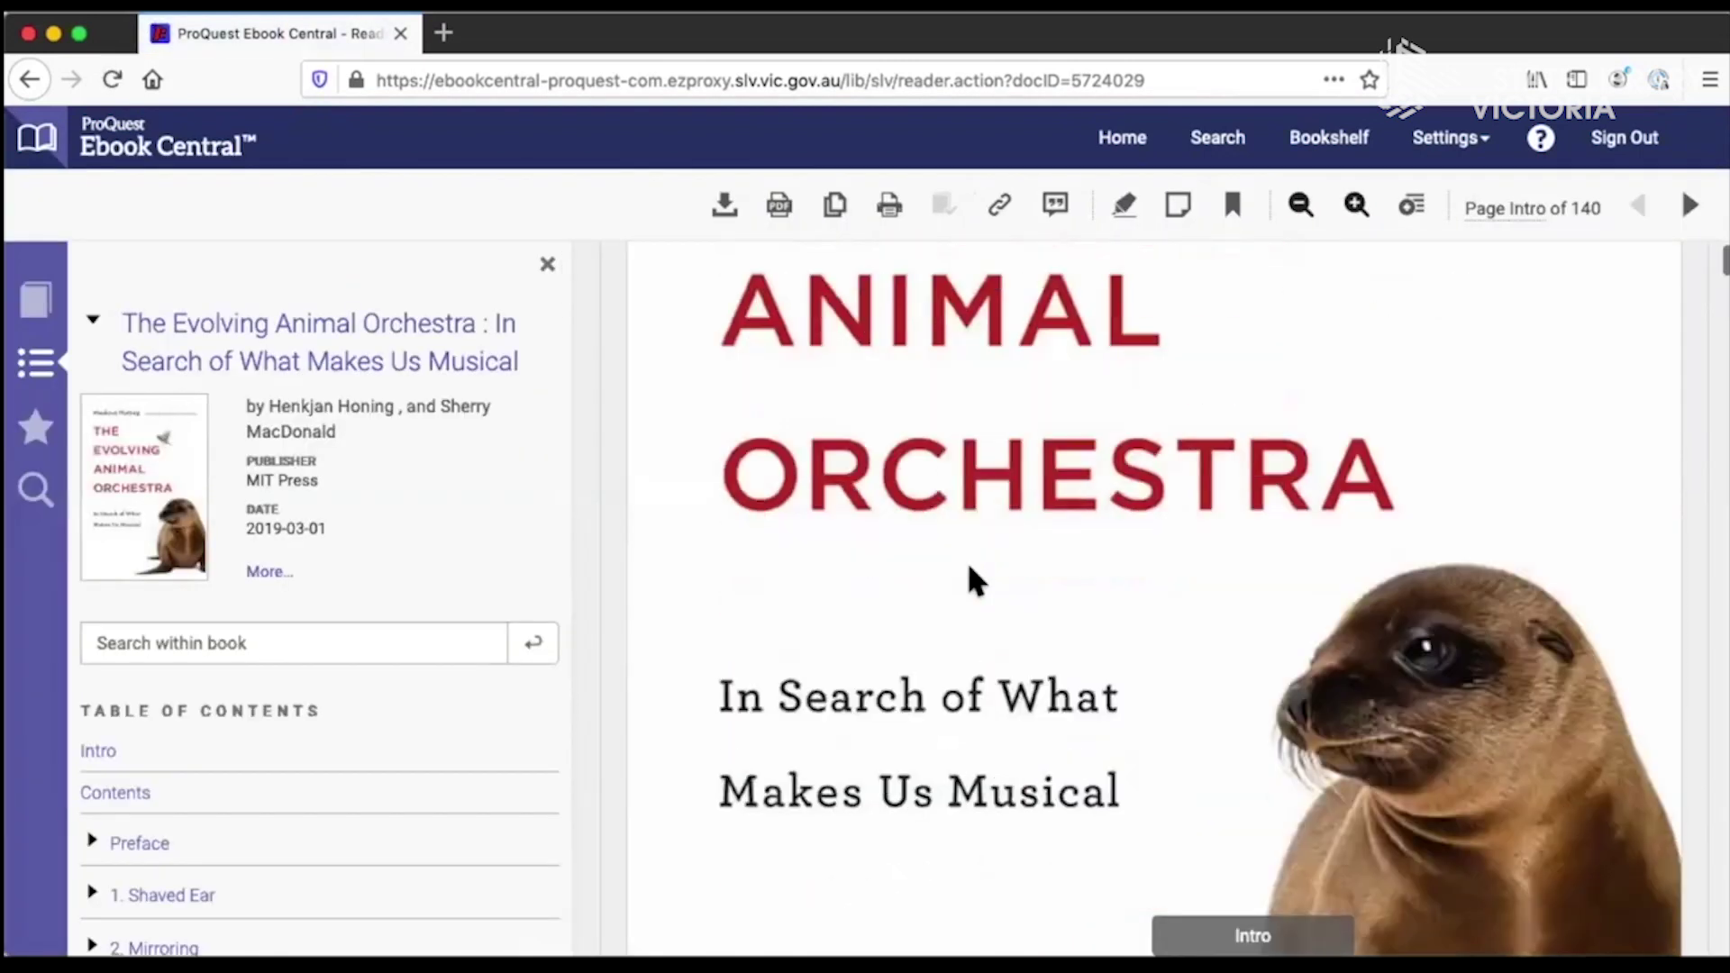
scroll(973, 569, "down", 8)
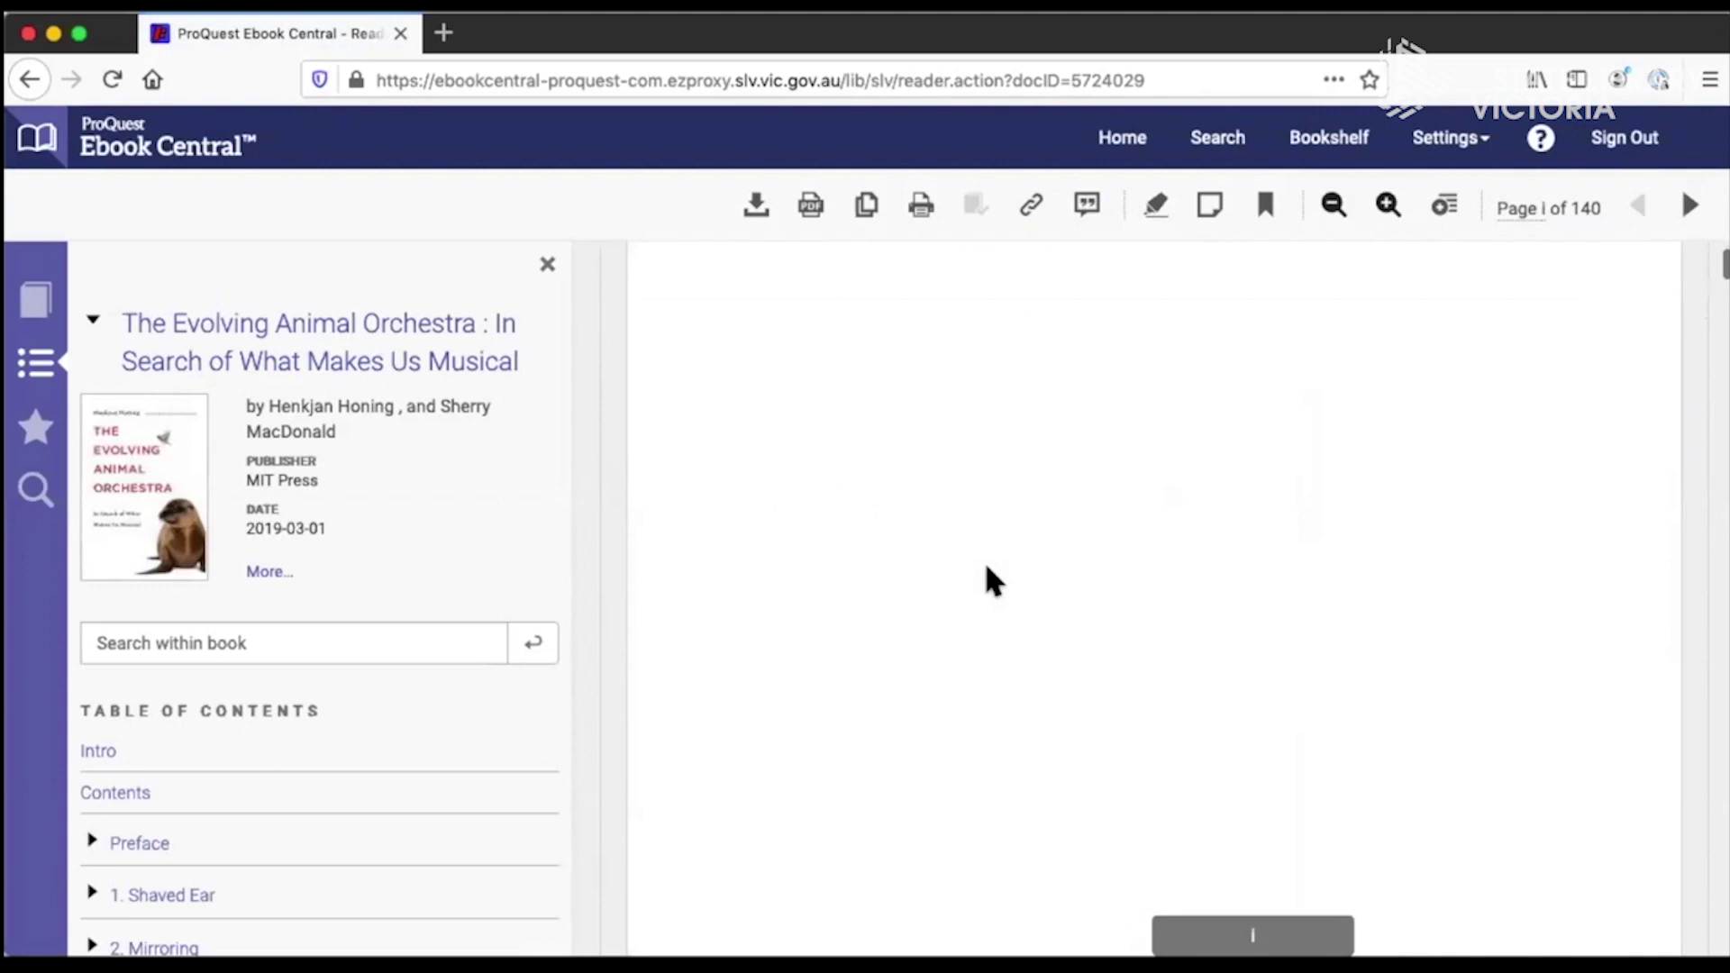
scroll(1000, 567, "down", 10)
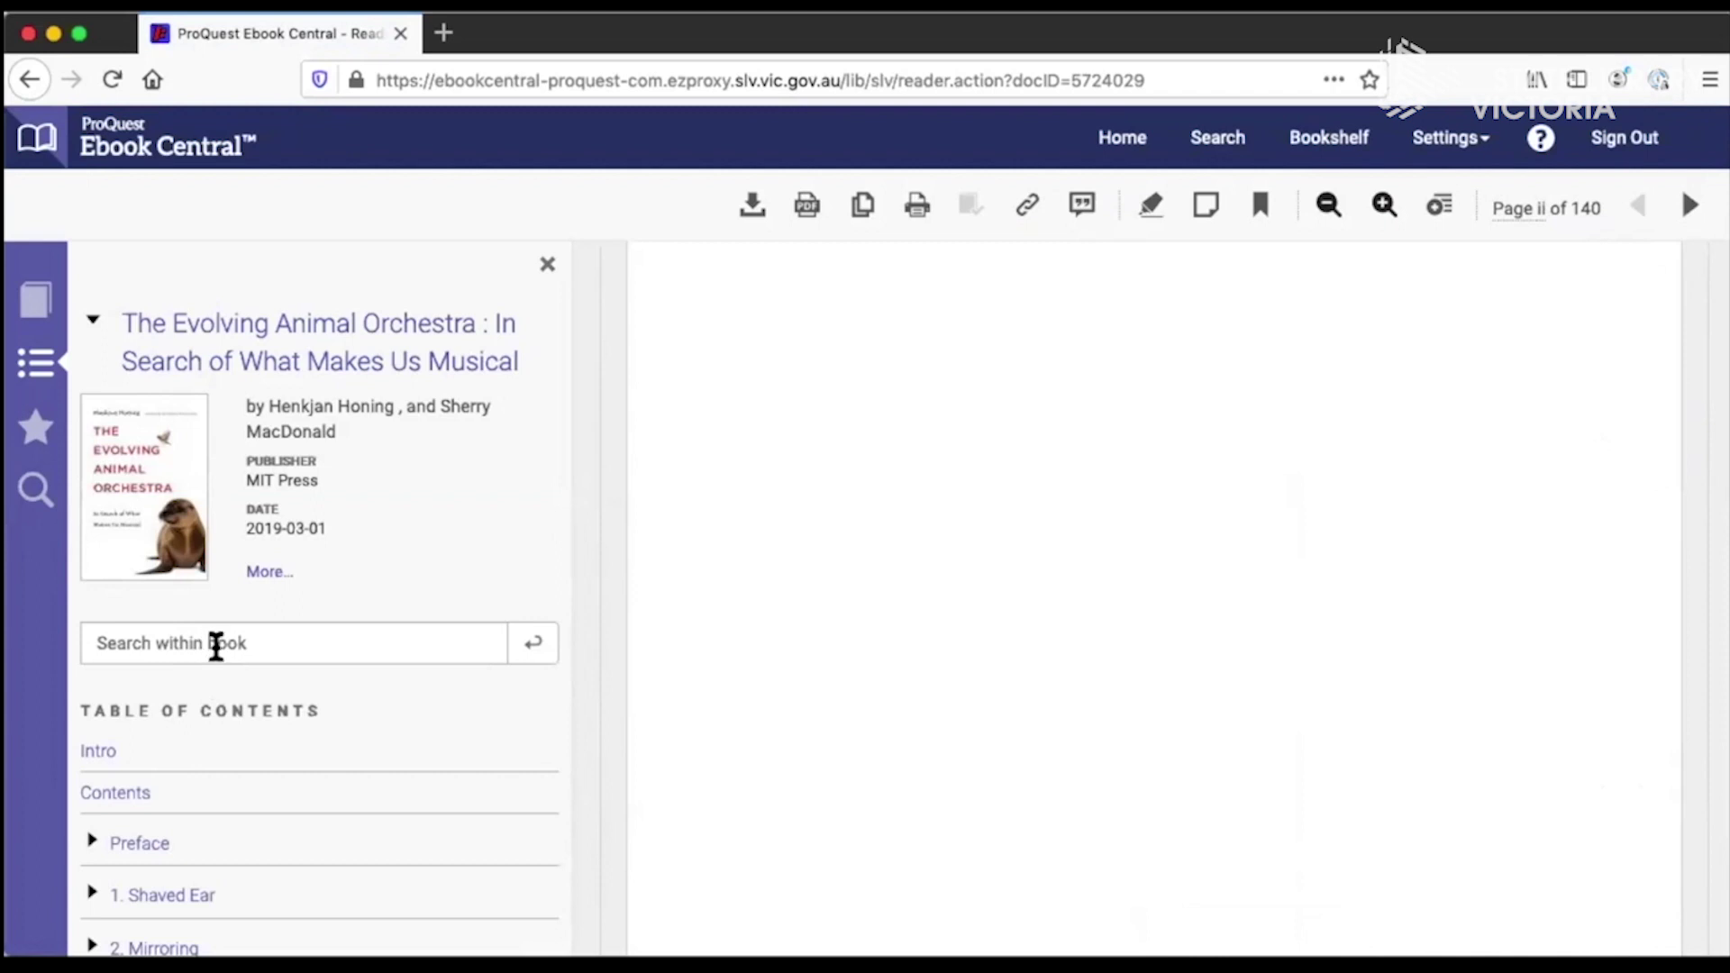
Step: Show the book's annotations for chapter "7. Snowball" and go to the page 59 note "Snowball's favourite song"
left_click(36, 428)
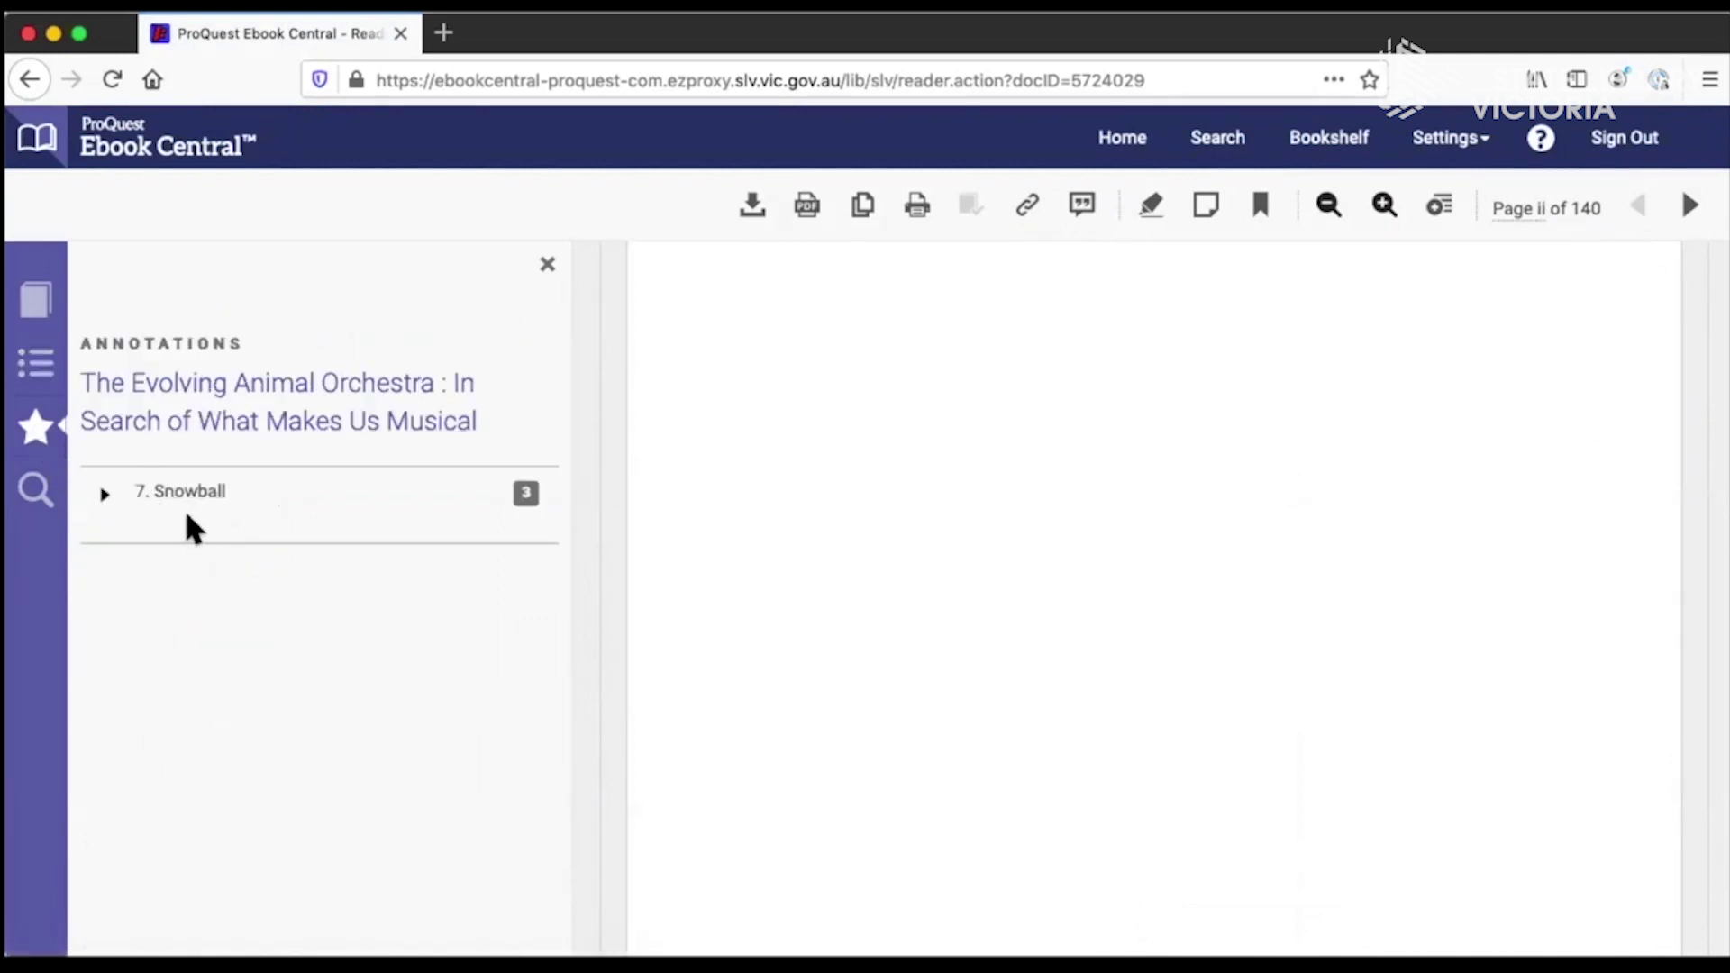
left_click(105, 499)
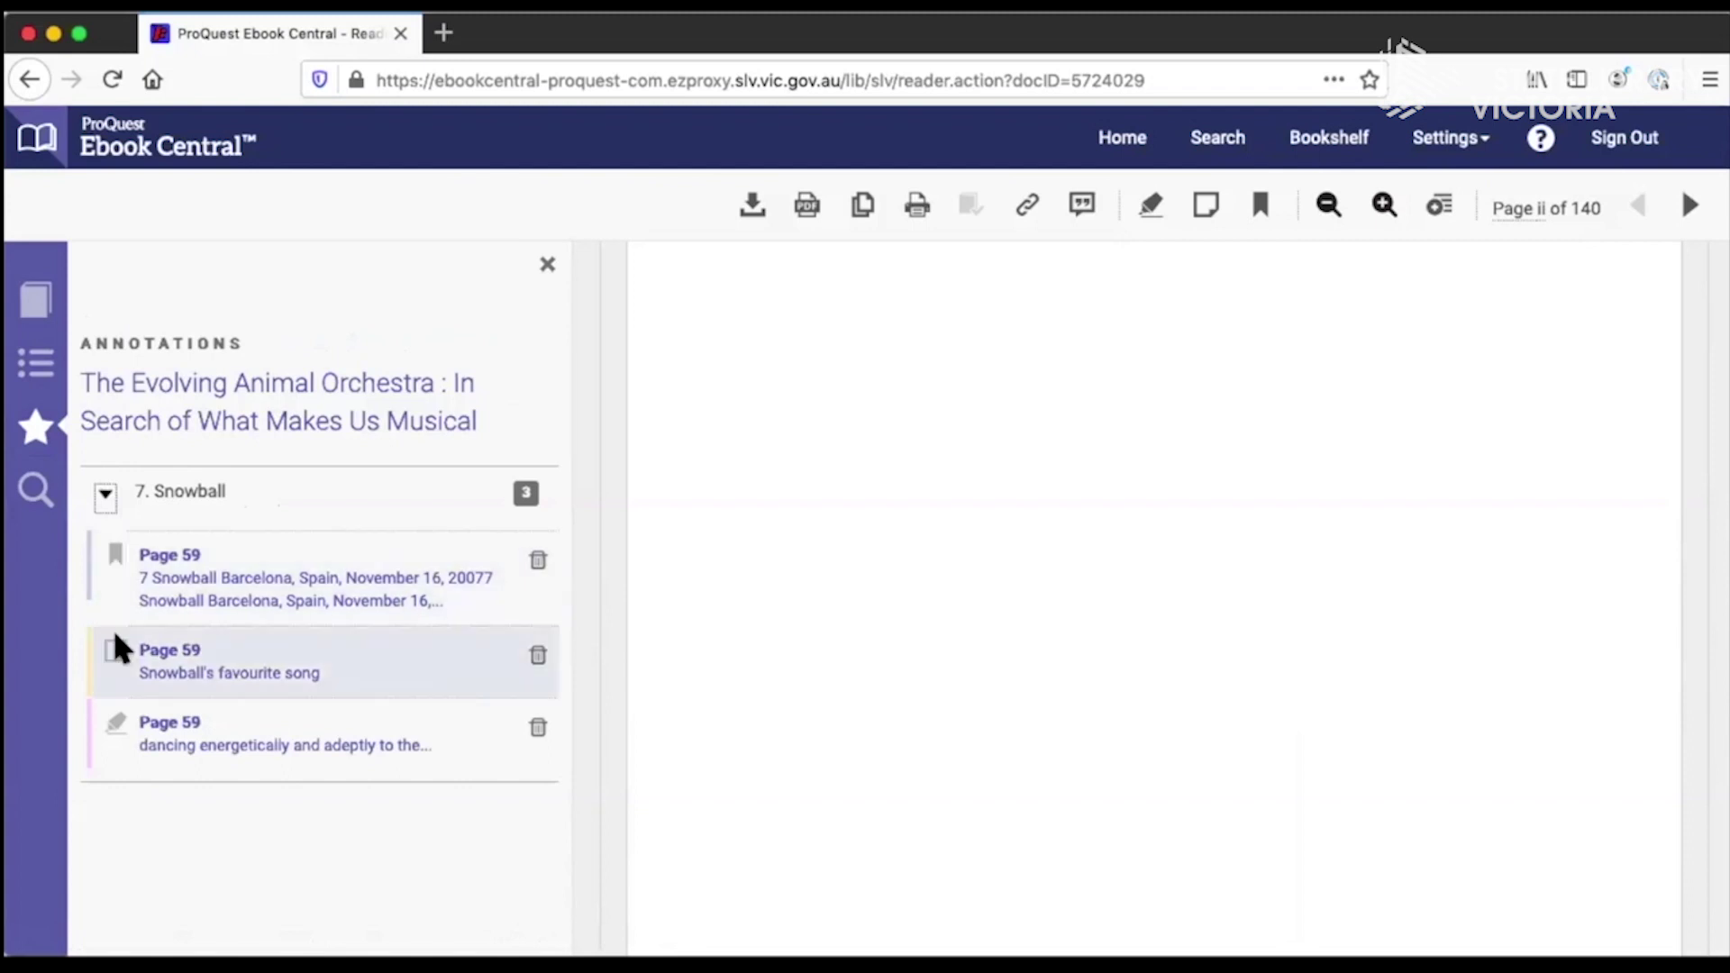
left_click(194, 685)
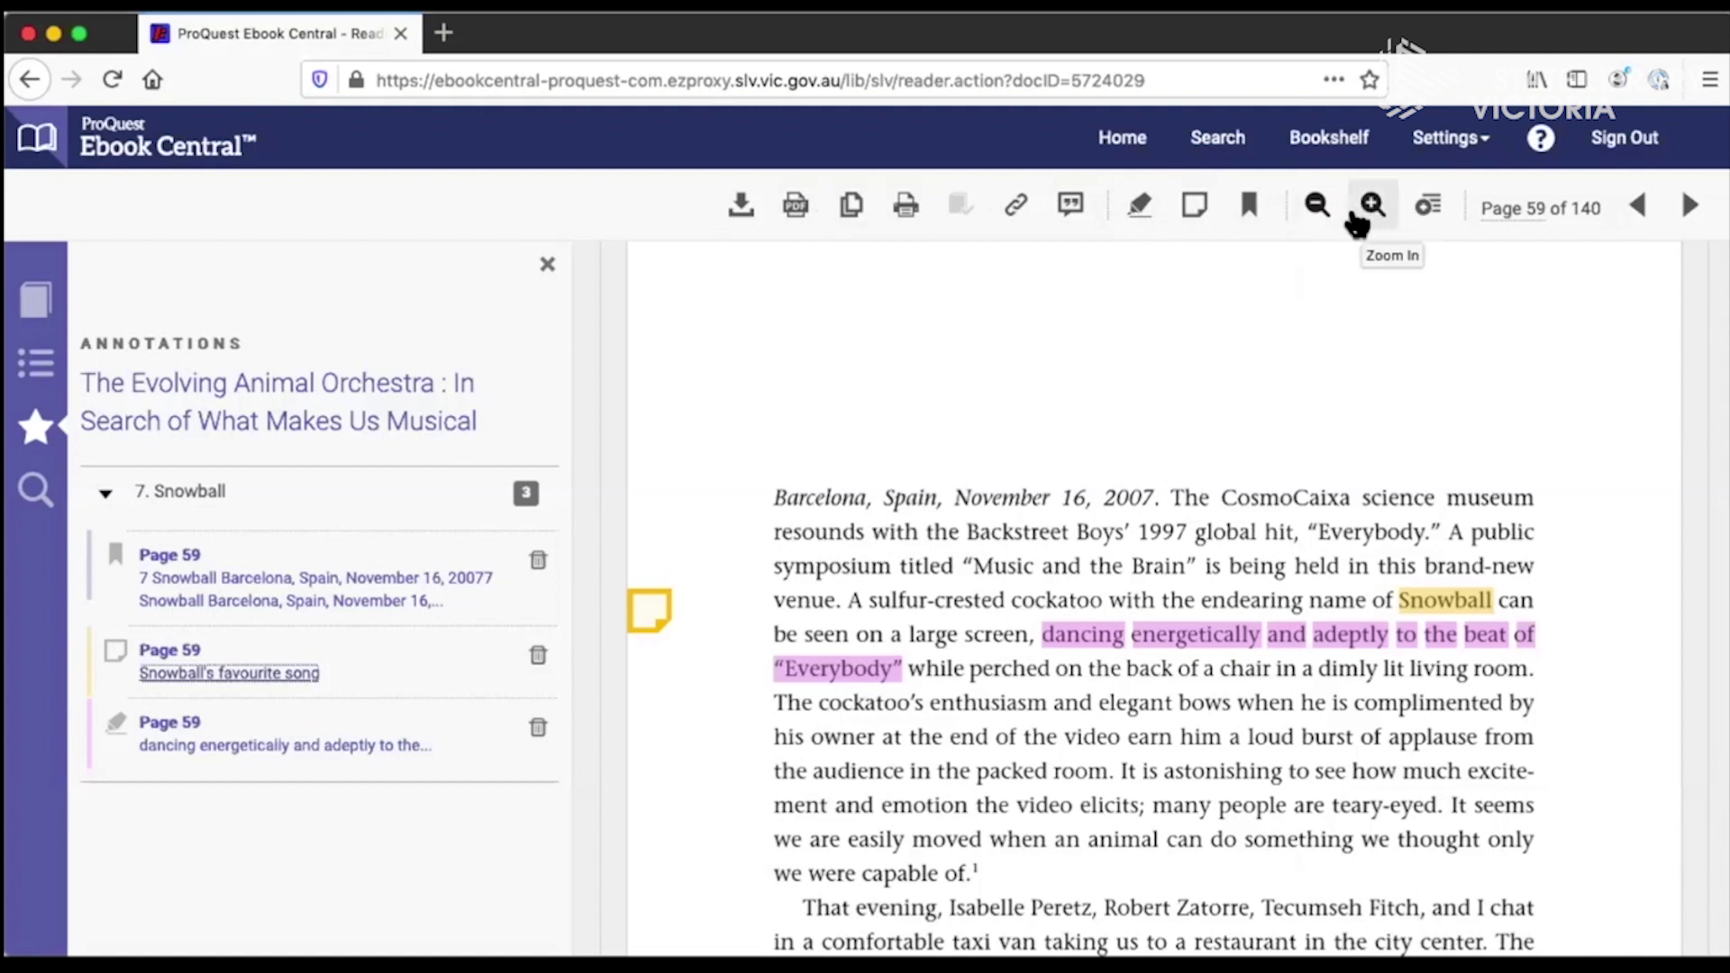
Step: Start the full book download for a laptop or desktop on your own computer, pass the Adobe Digital Editions step and view the download periods
left_click(742, 211)
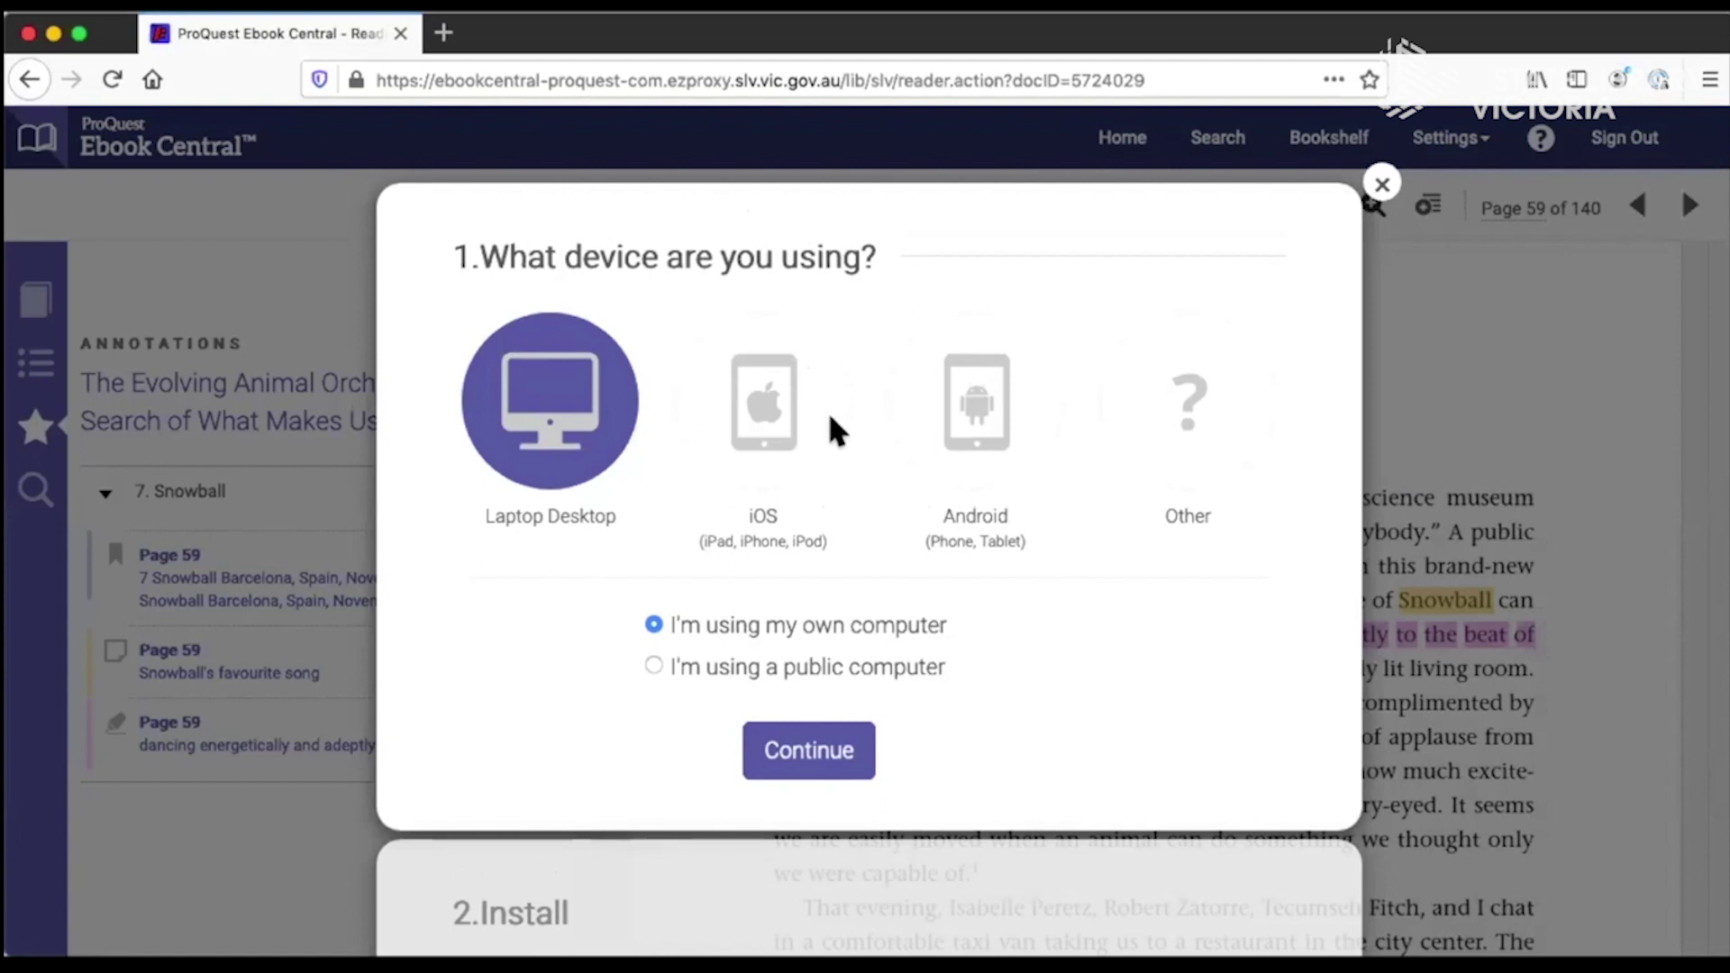
scroll(827, 413, "down", 2)
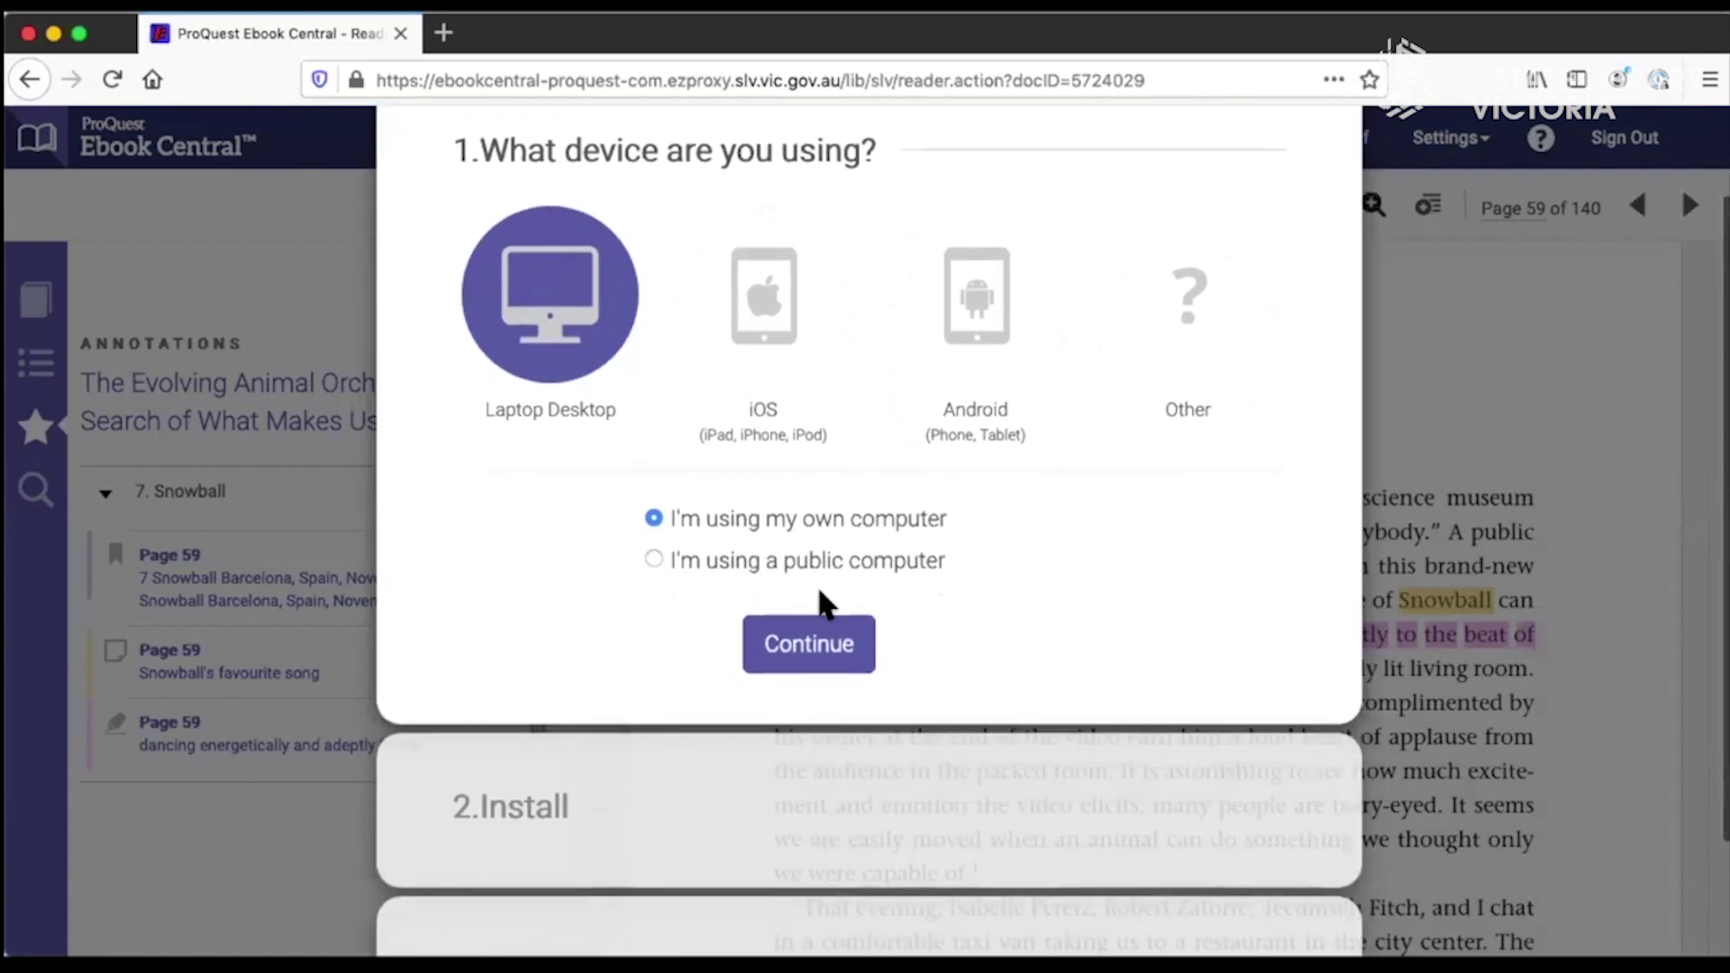
left_click(824, 635)
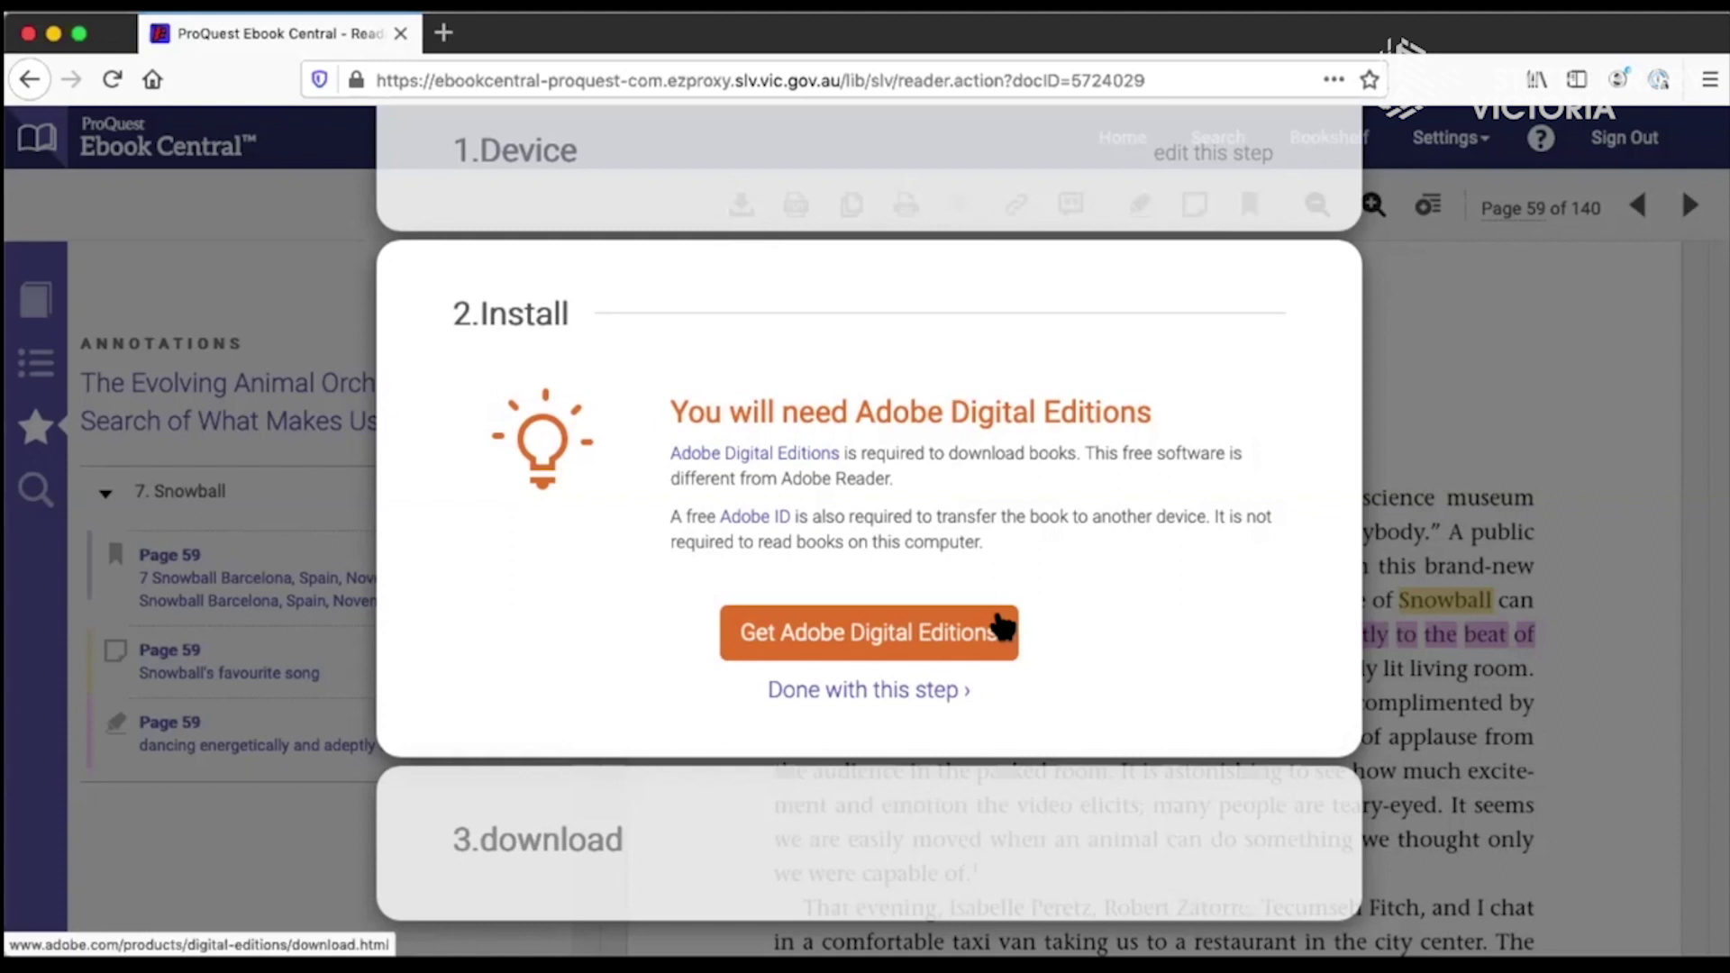
left_click(946, 692)
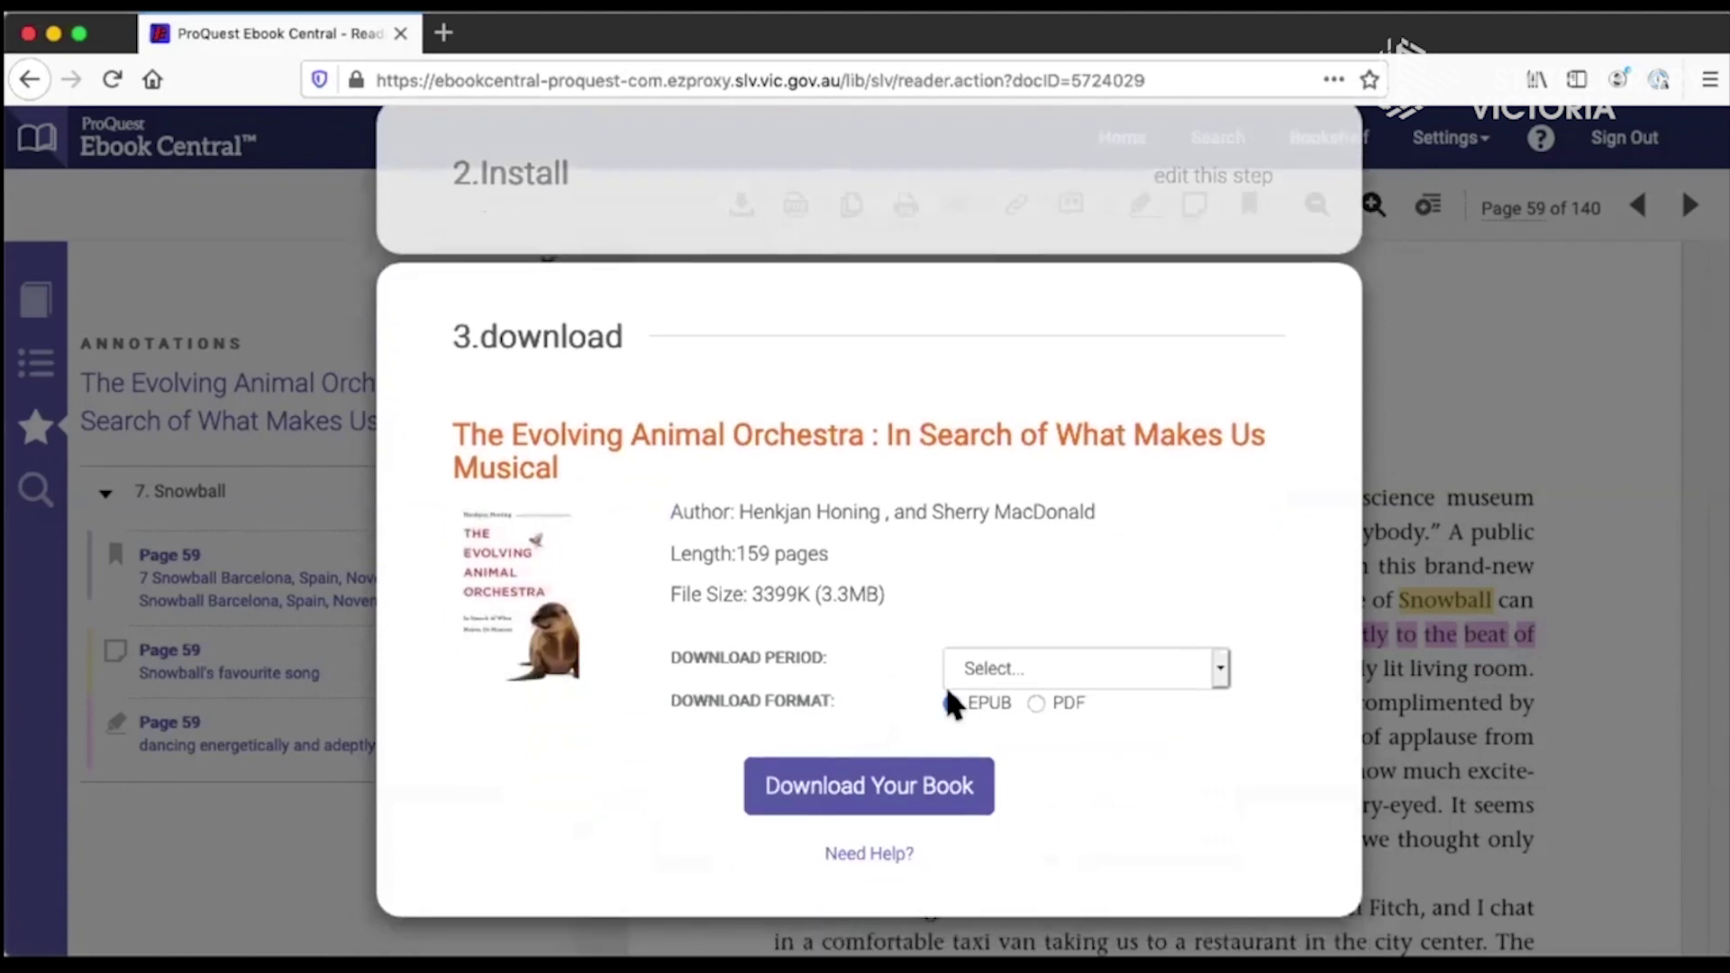
left_click(1217, 671)
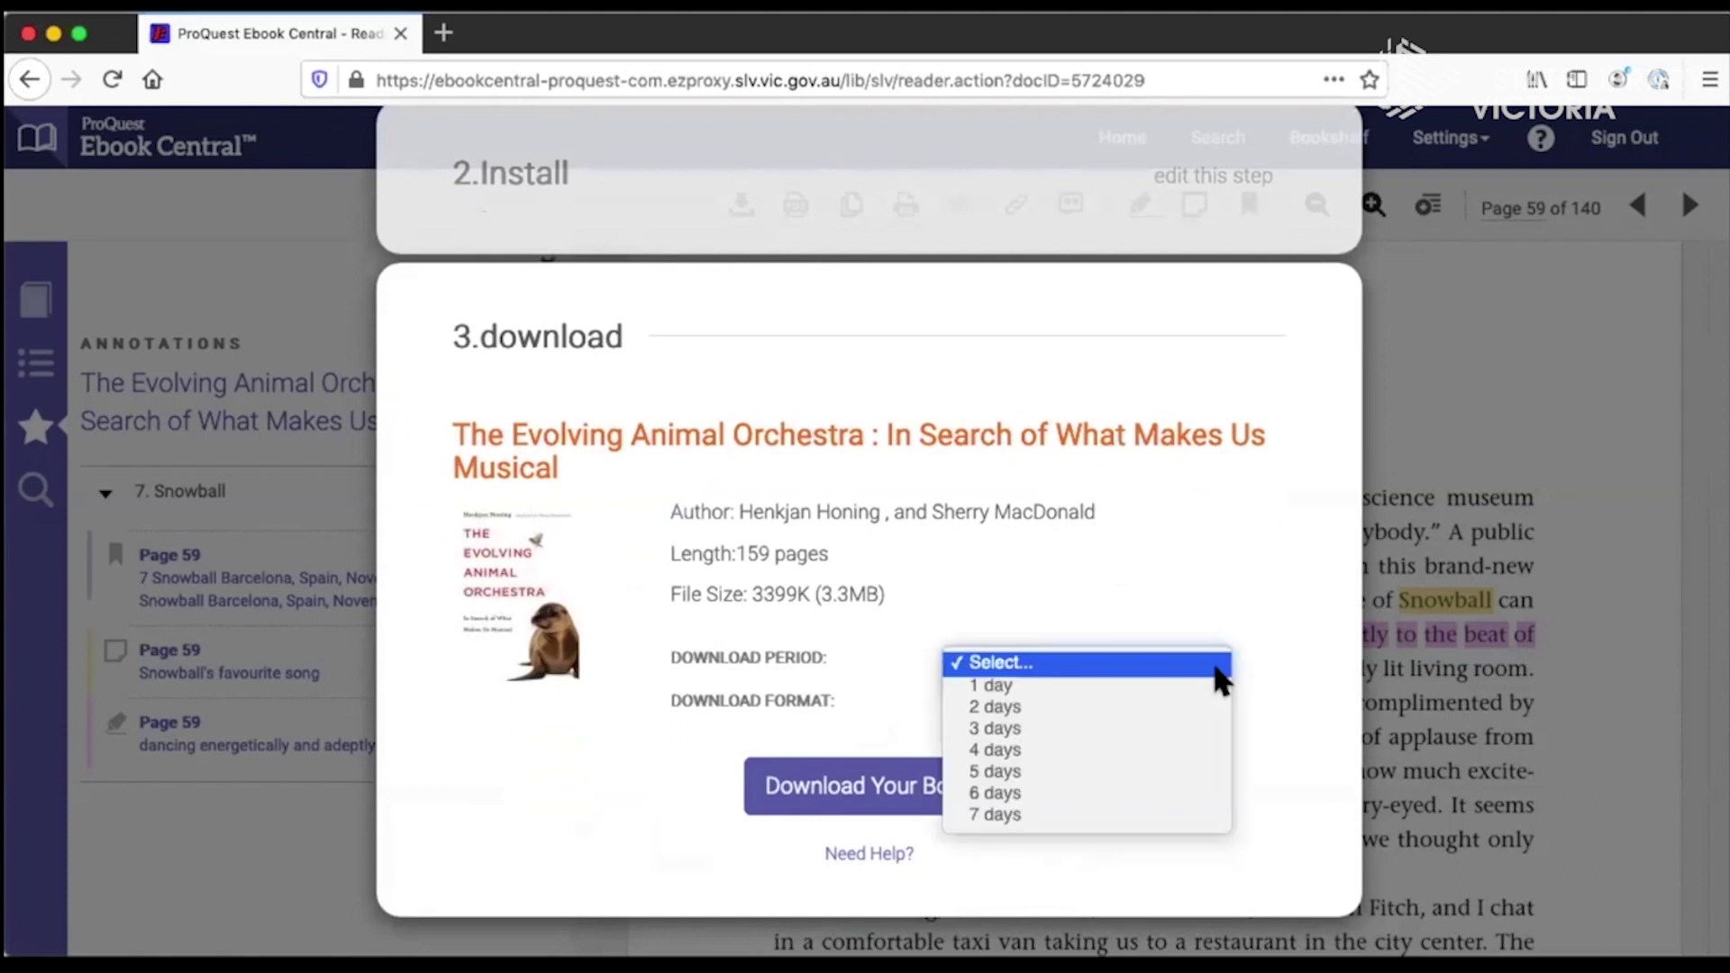
left_click(1211, 686)
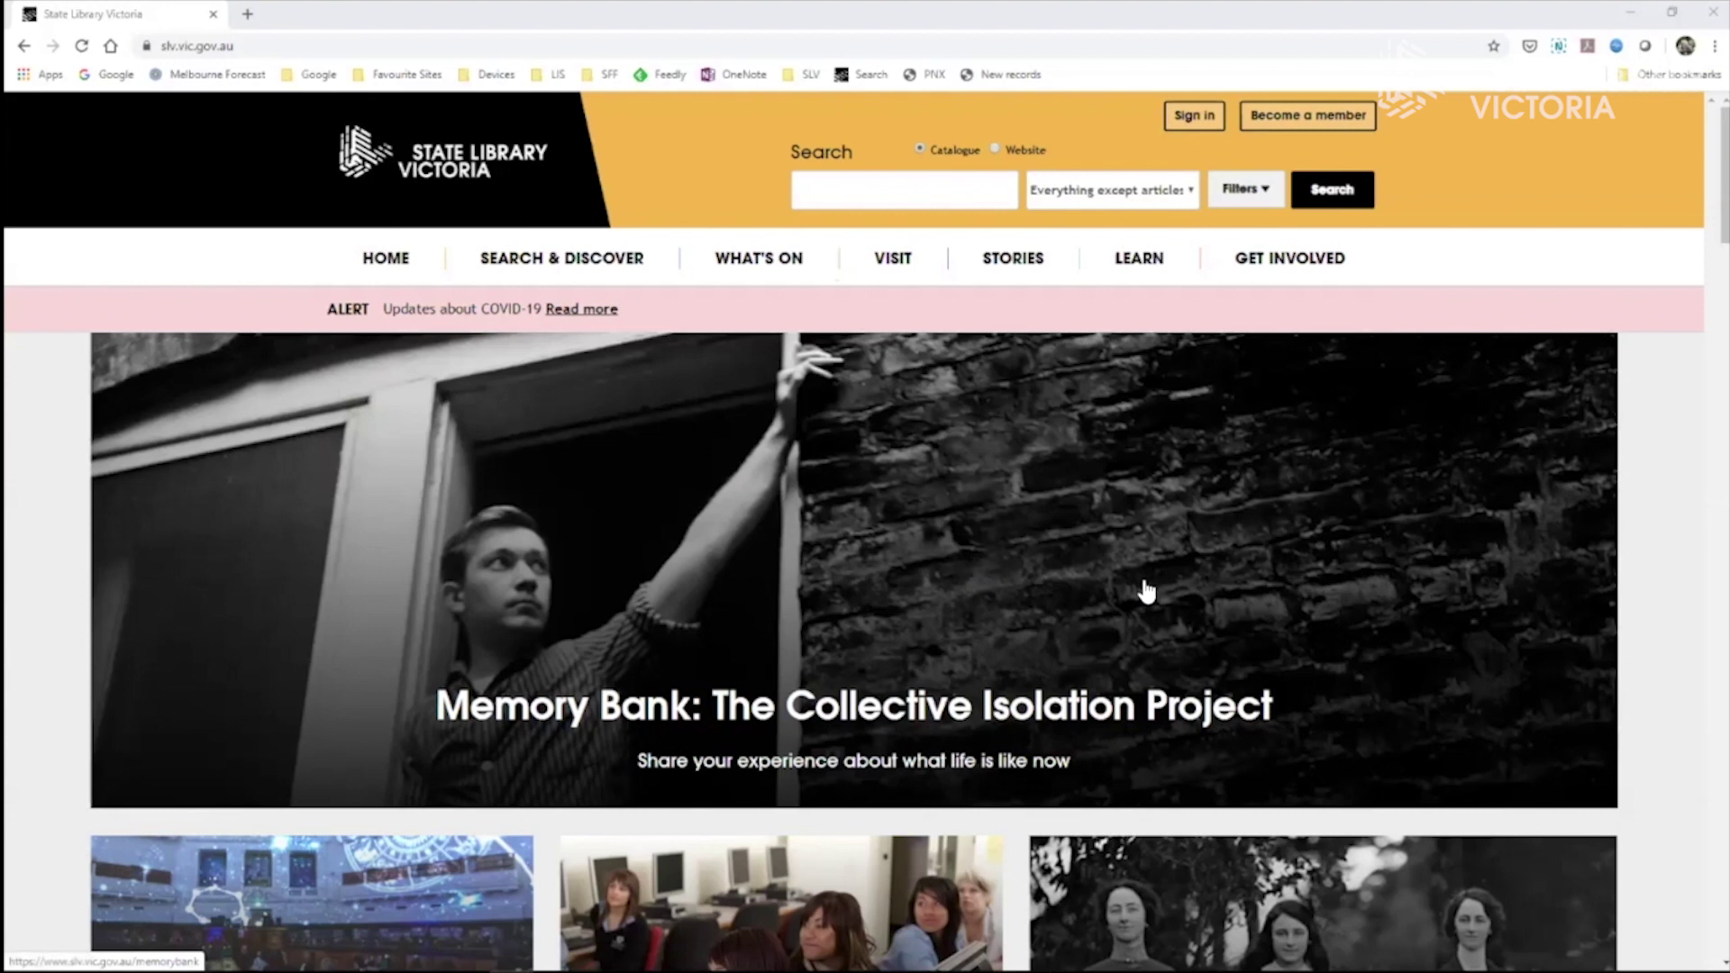
Step: Search the library catalogue for "ebooks" and review the full list of suggested databases, websites and research guide
left_click(844, 192)
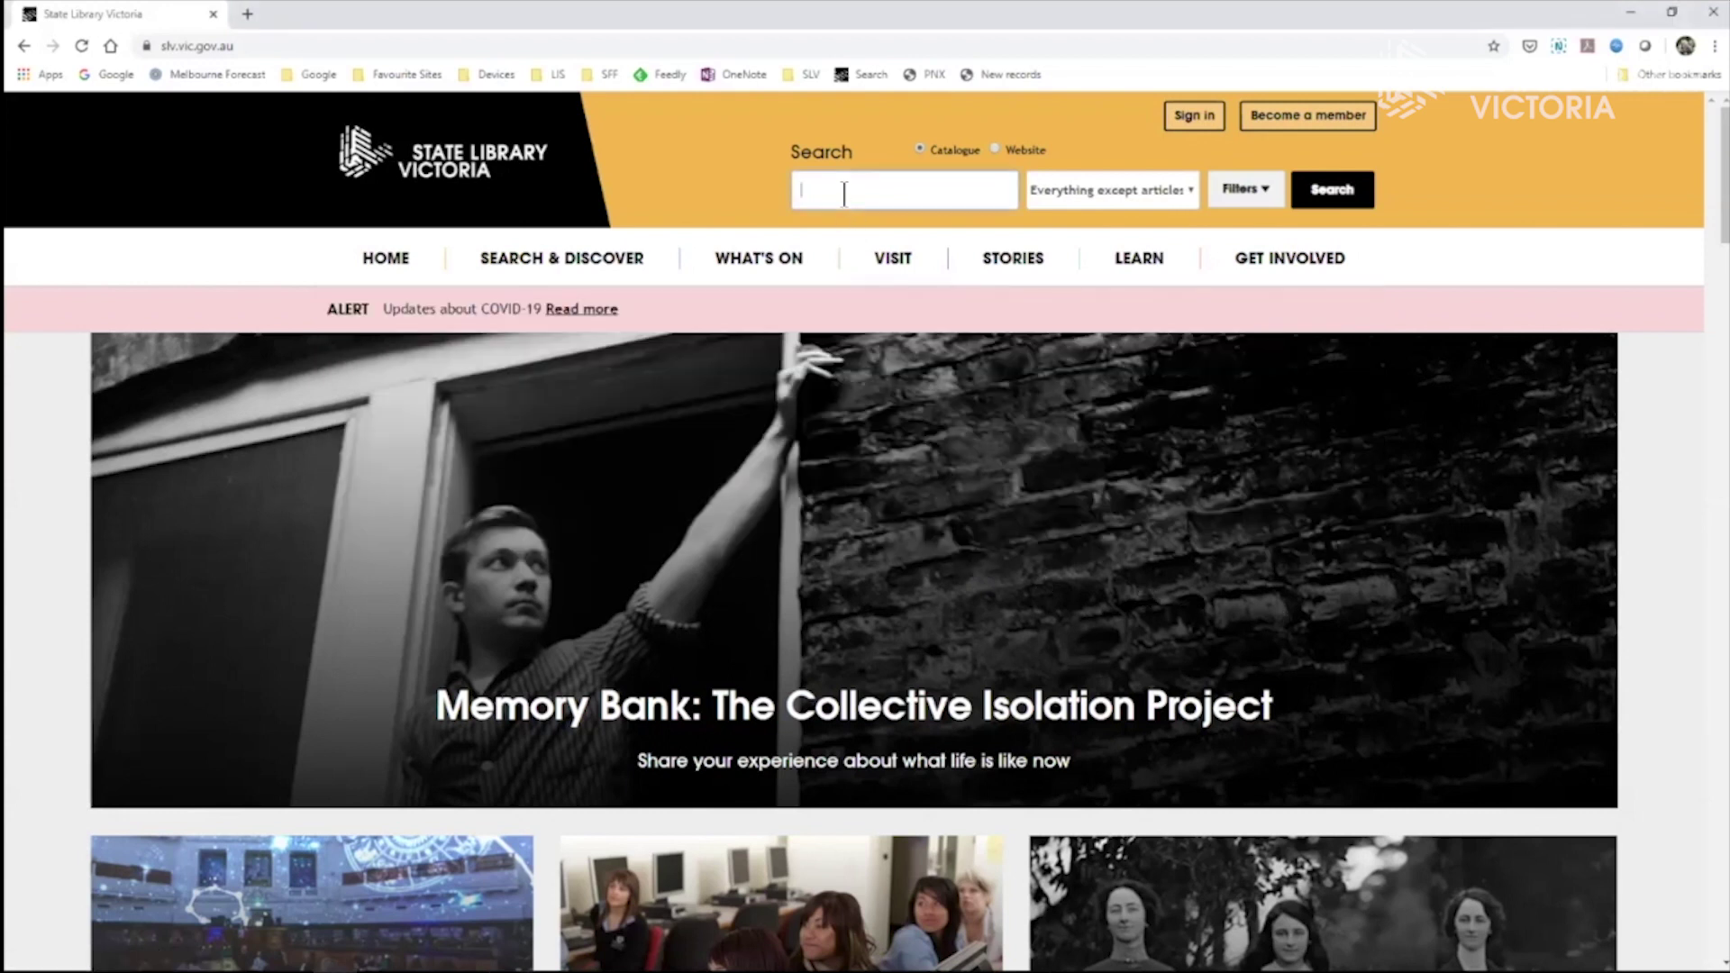
type("ebooks")
left_click(1340, 200)
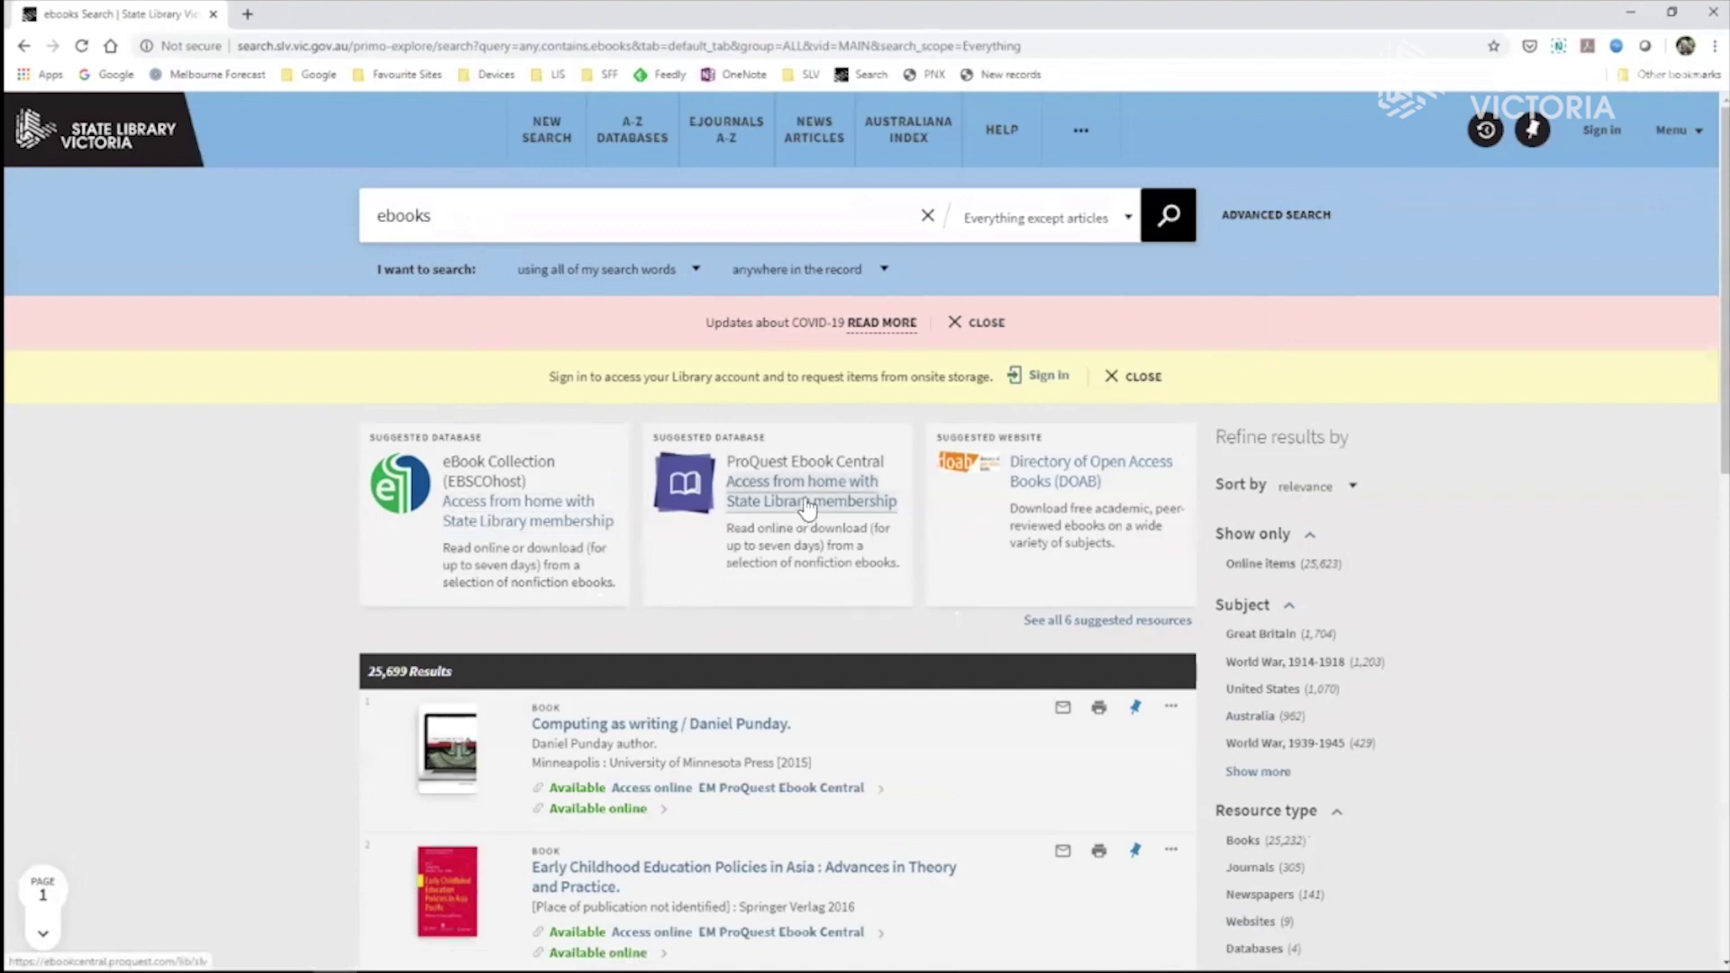
left_click(1083, 620)
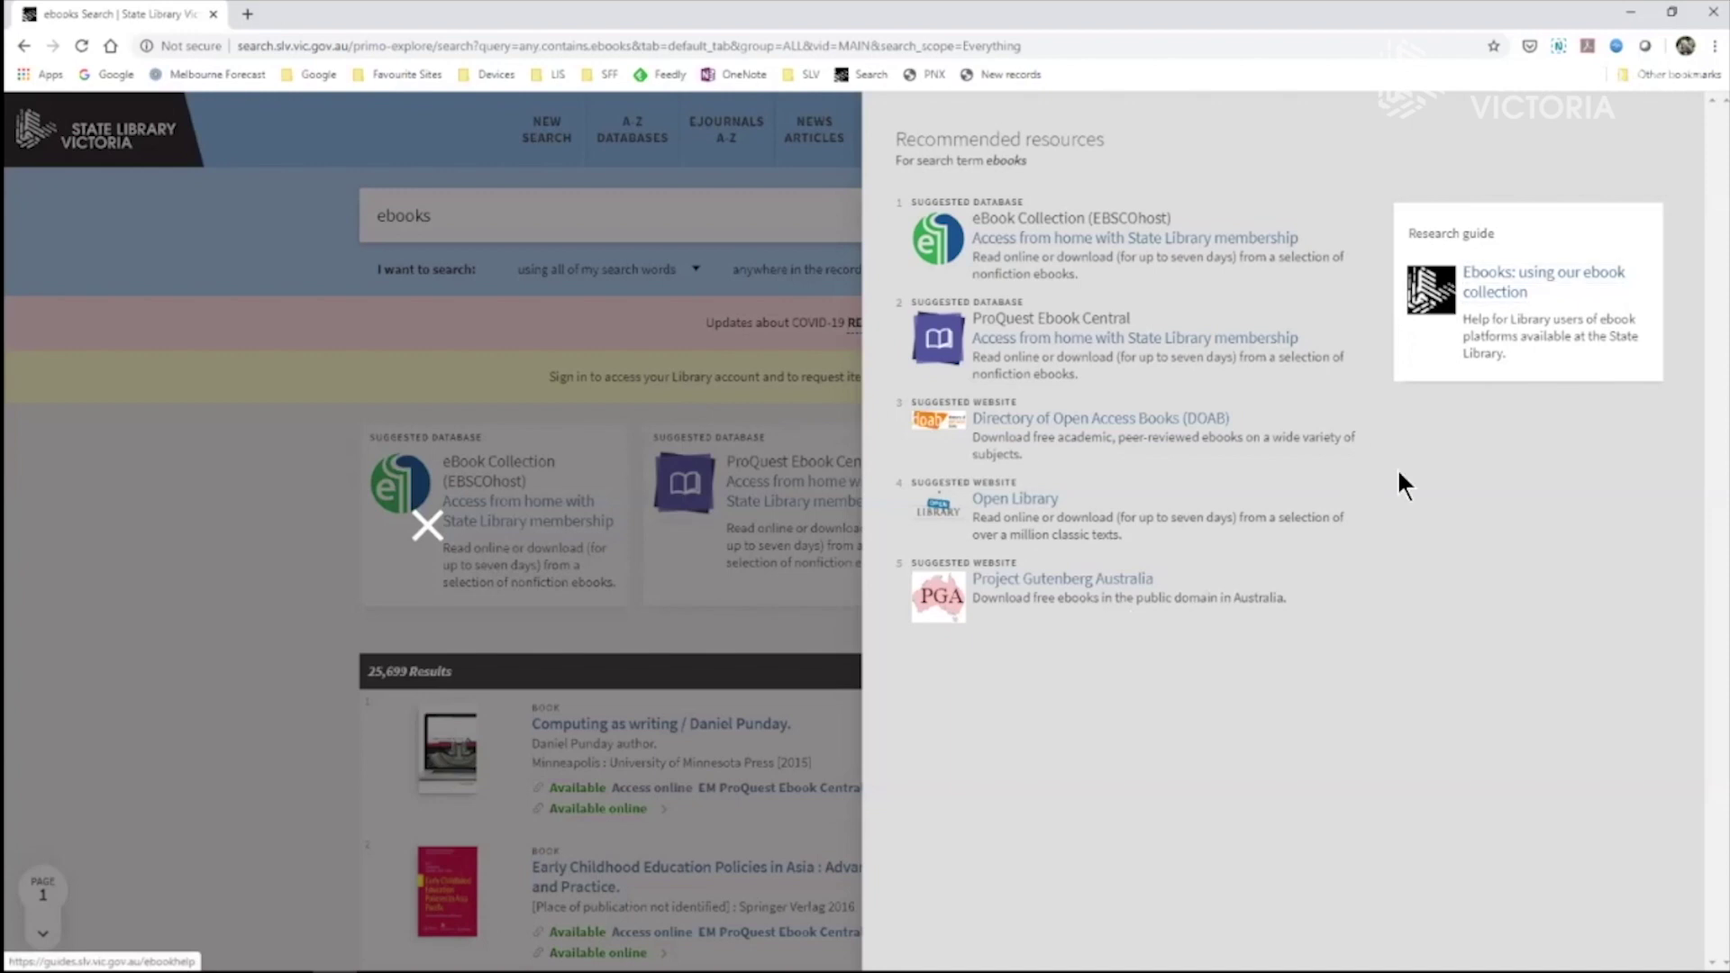
left_click(140, 471)
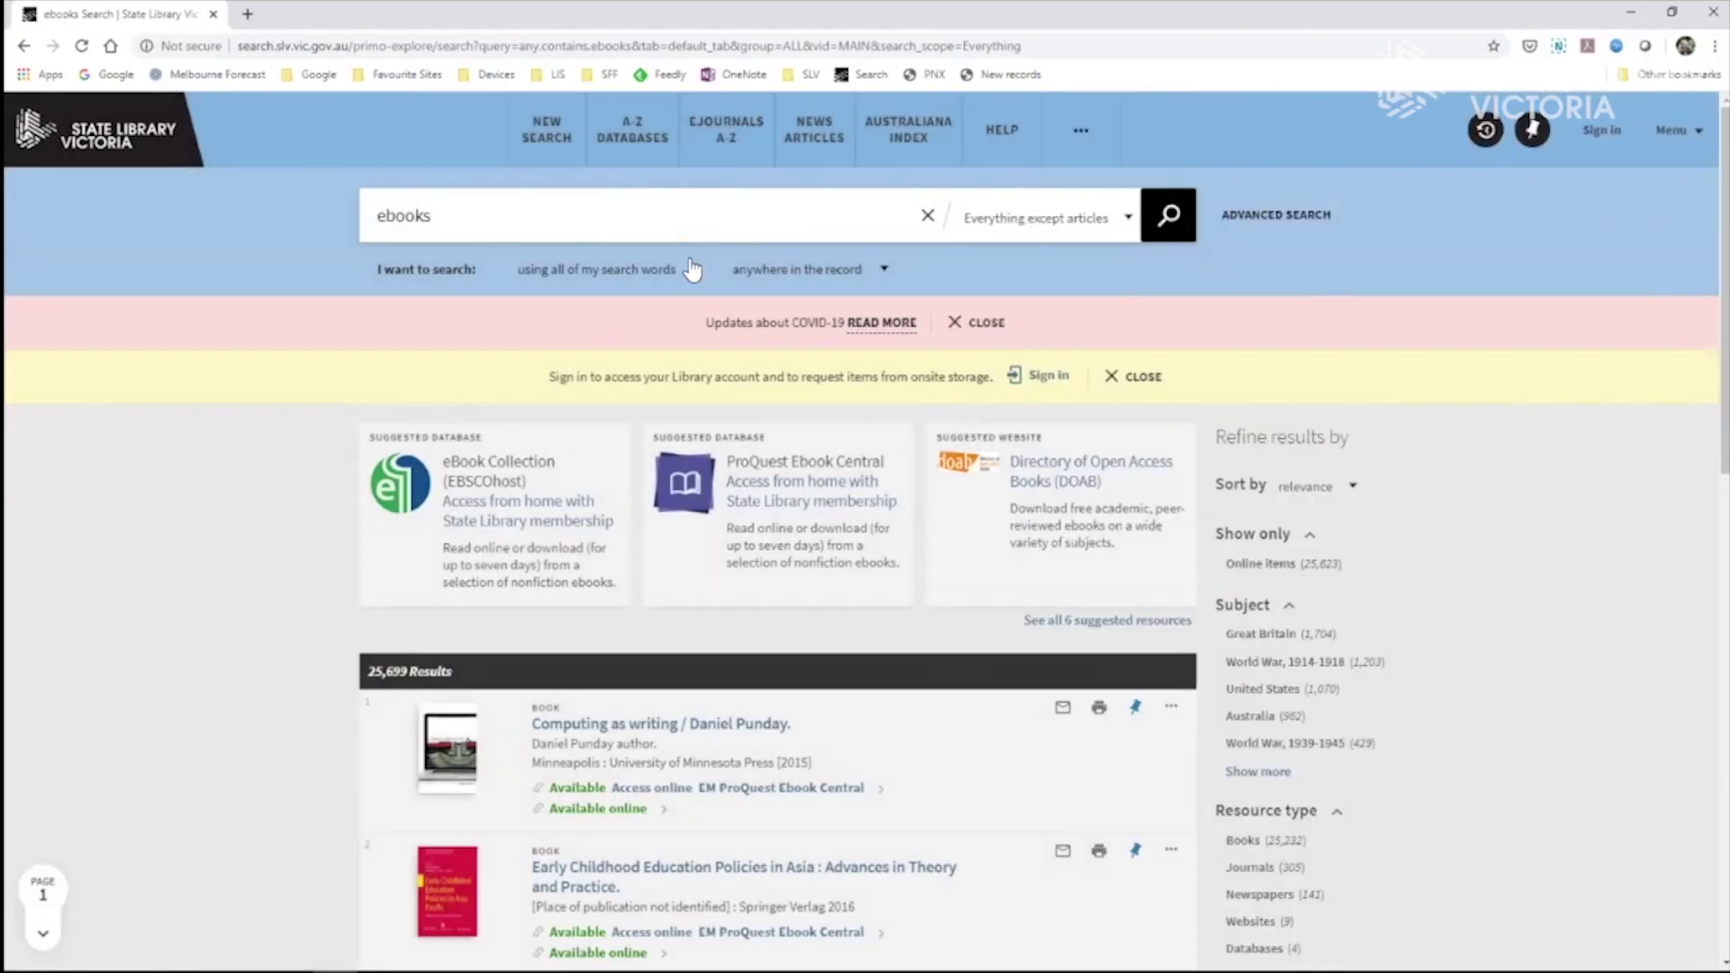
Step: Filter the A-Z Databases list by the subject Ebooks and look through the recommended and alphabetical entries
left_click(627, 144)
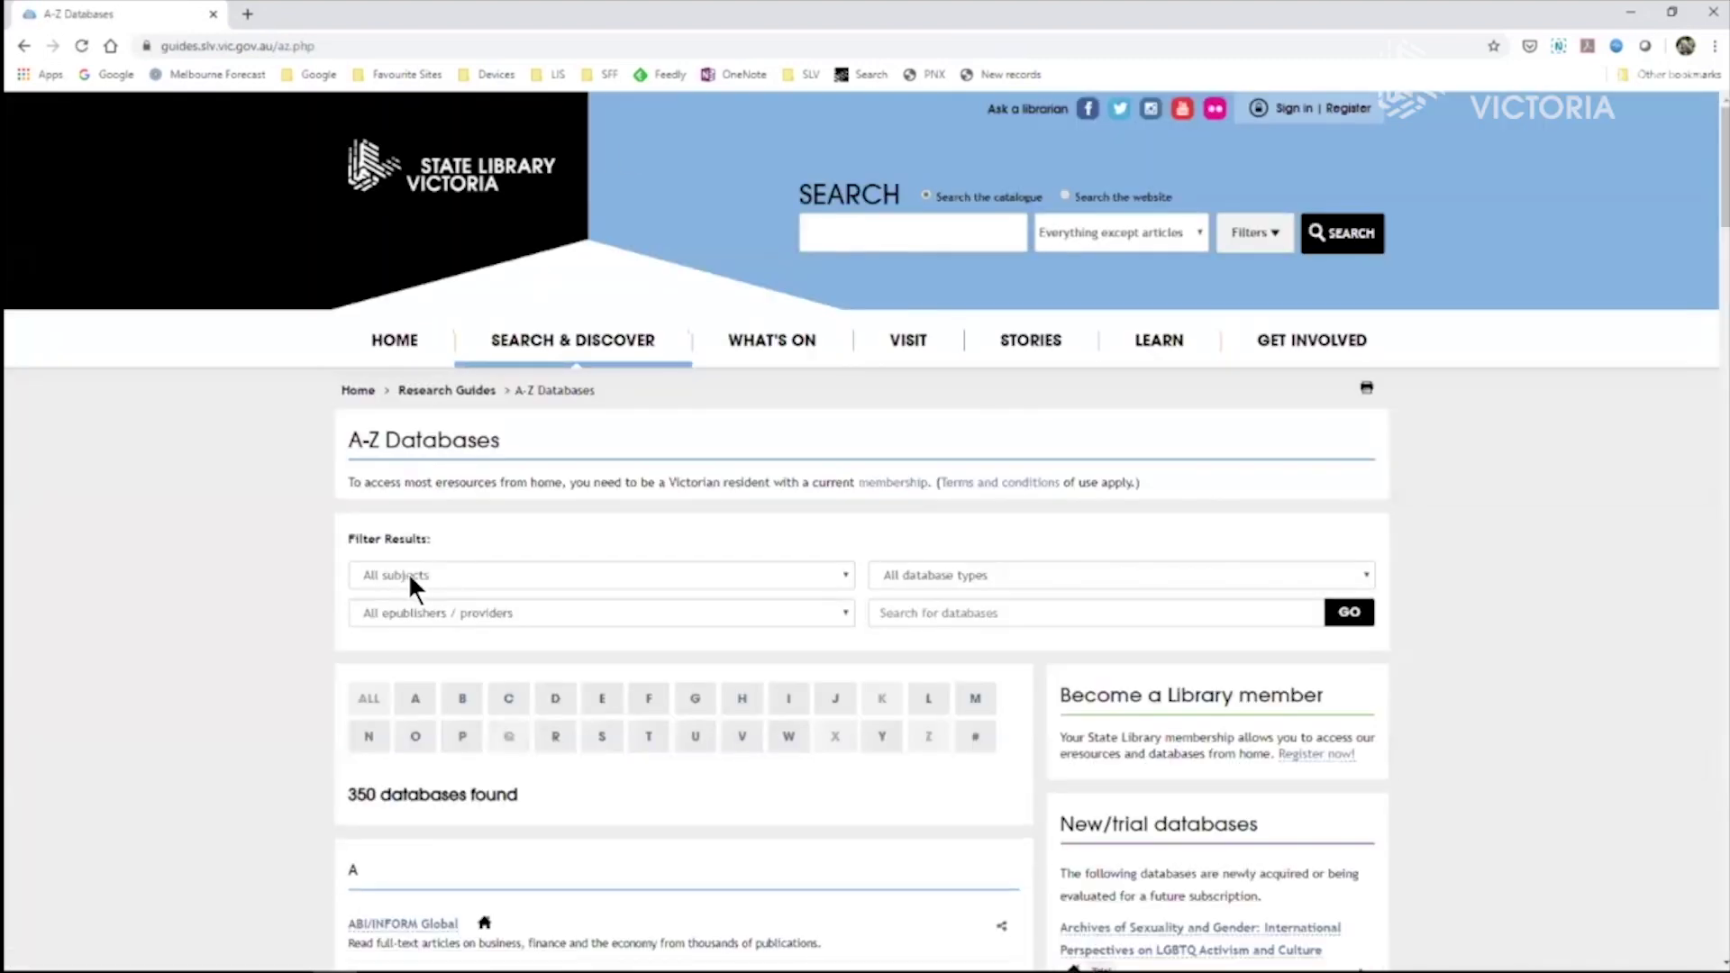
left_click(408, 575)
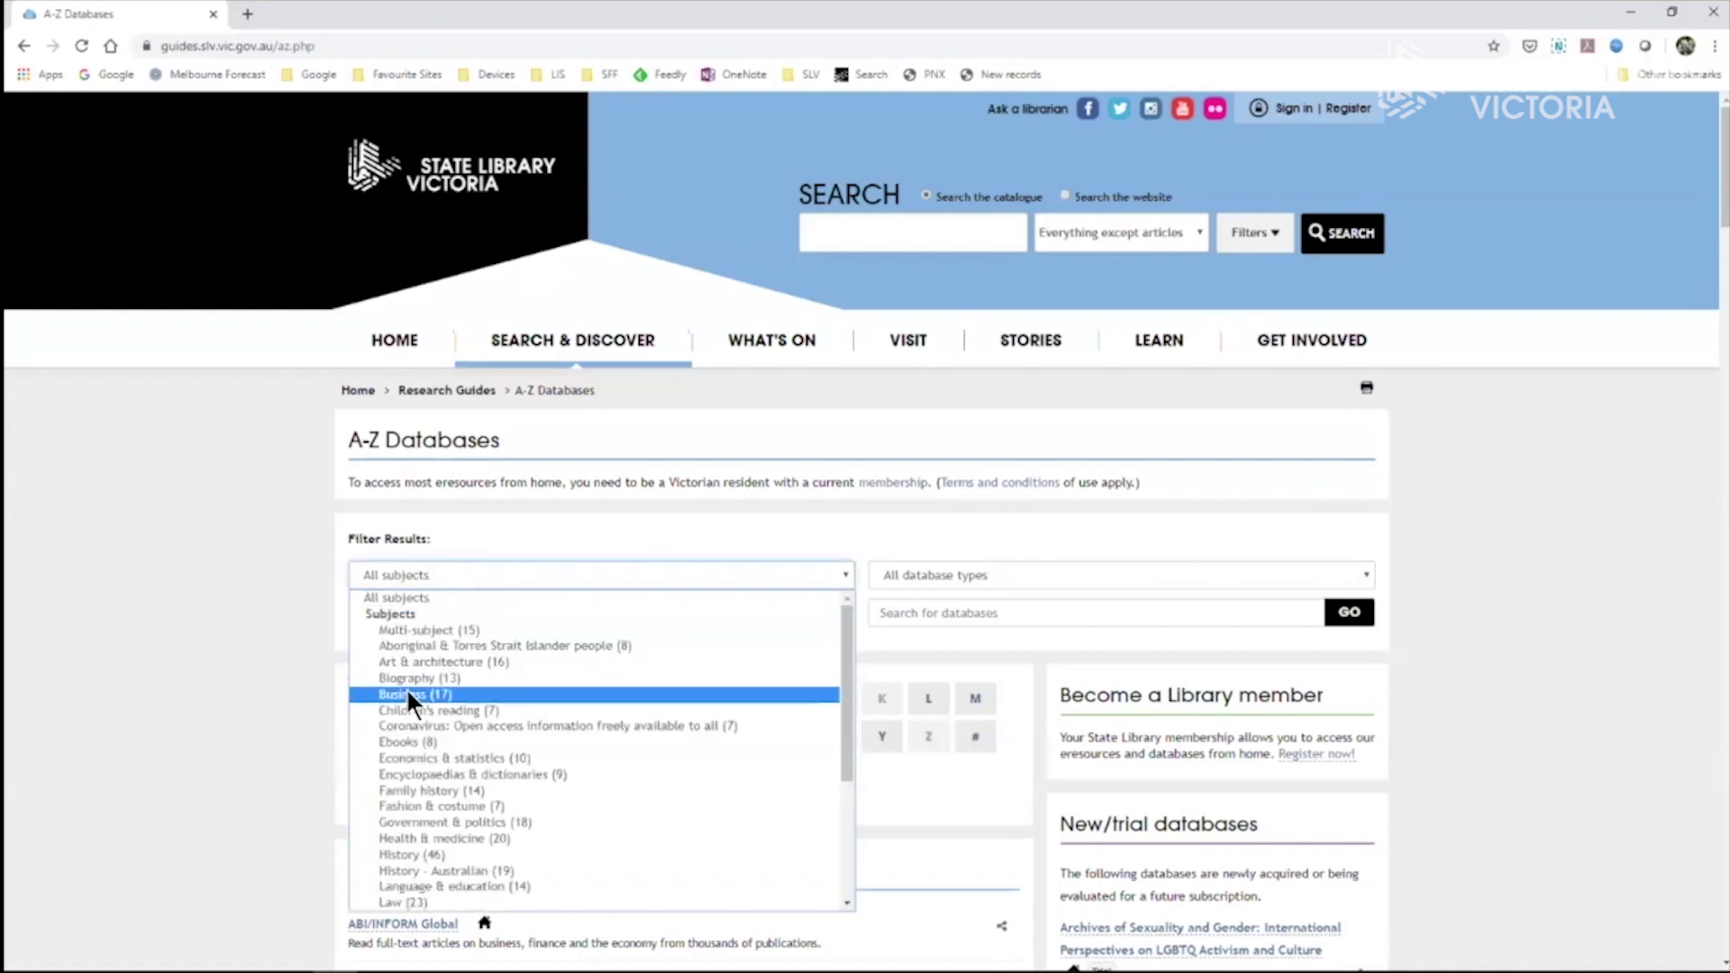
left_click(404, 742)
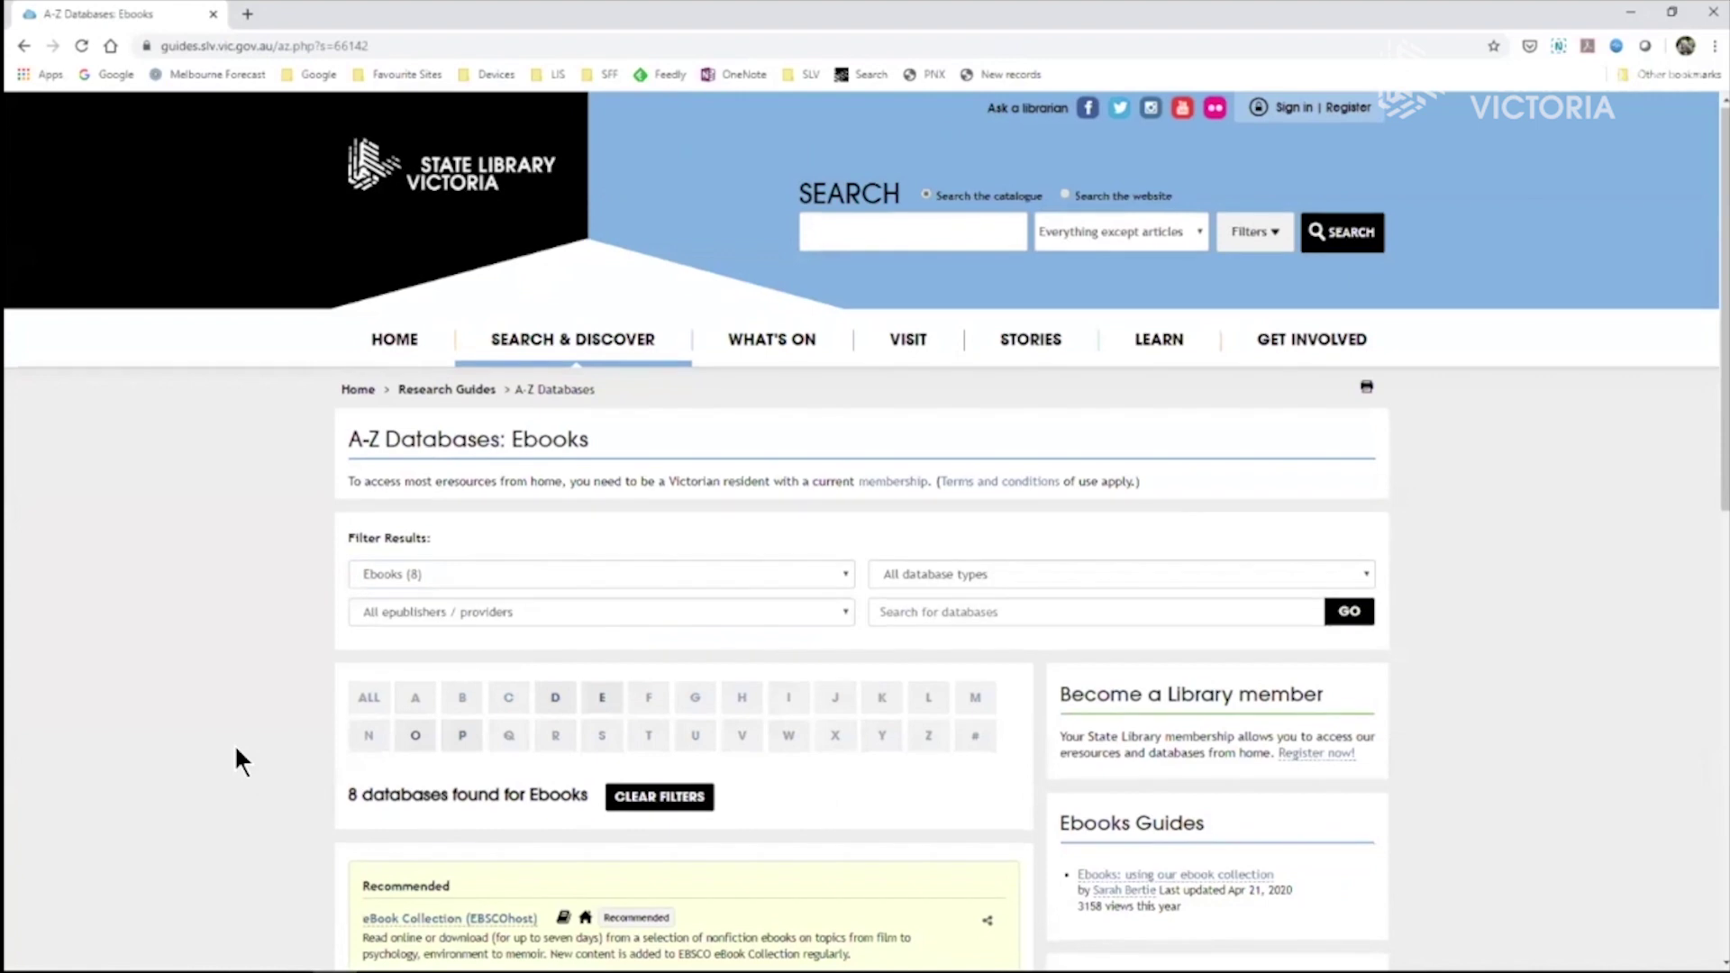
scroll(235, 744, "down", 5)
scroll(234, 744, "down", 3)
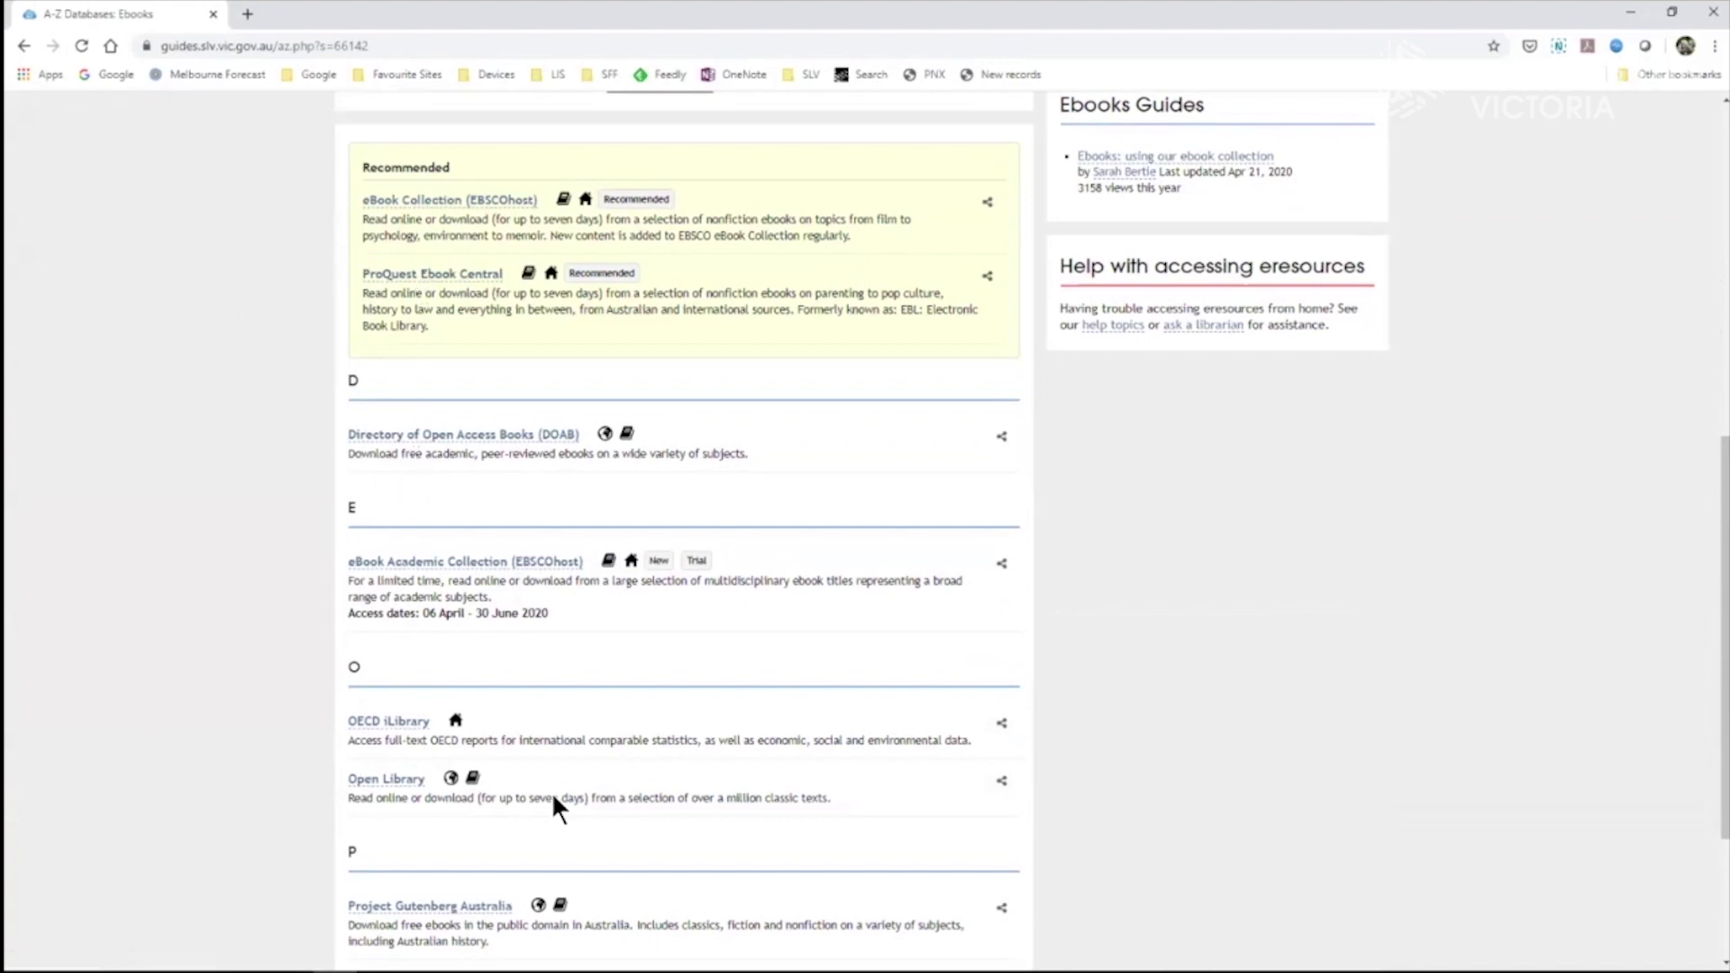
scroll(618, 844, "down", 1)
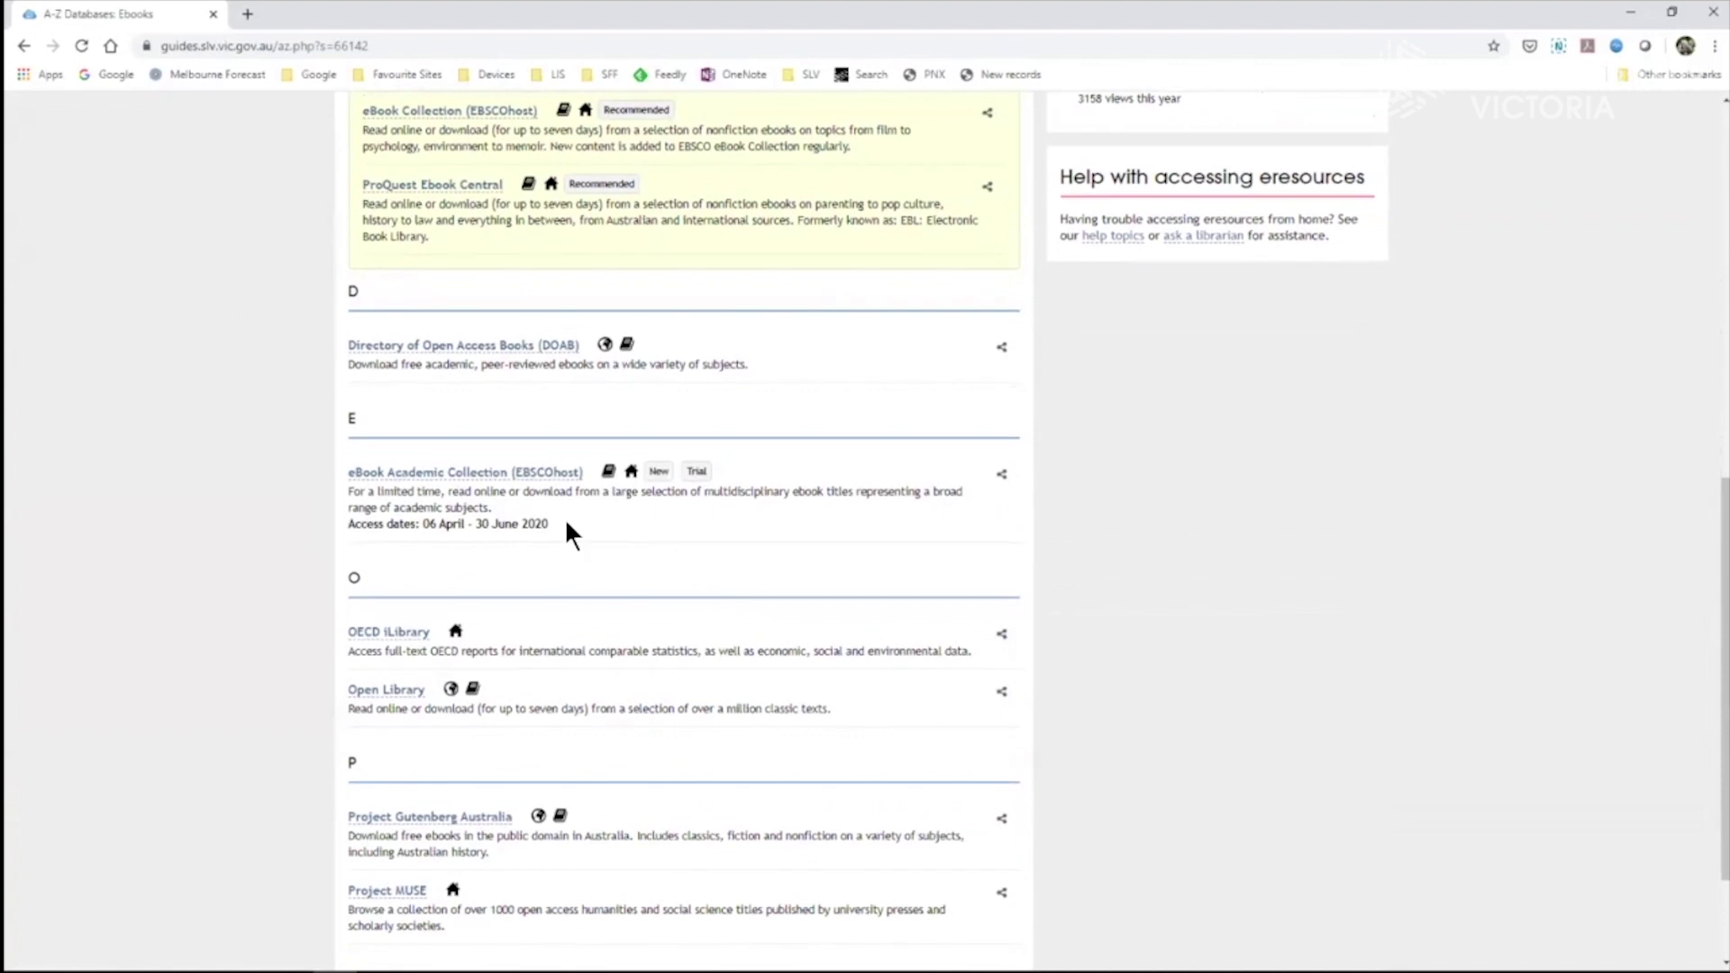